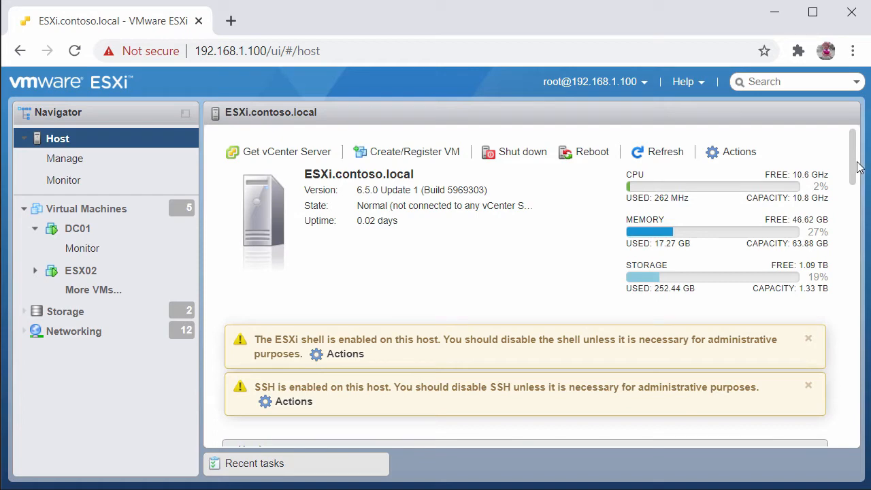
Scroll the host summary to the hardware section and review the CPU and memory details.
scroll(857, 170, down, 5)
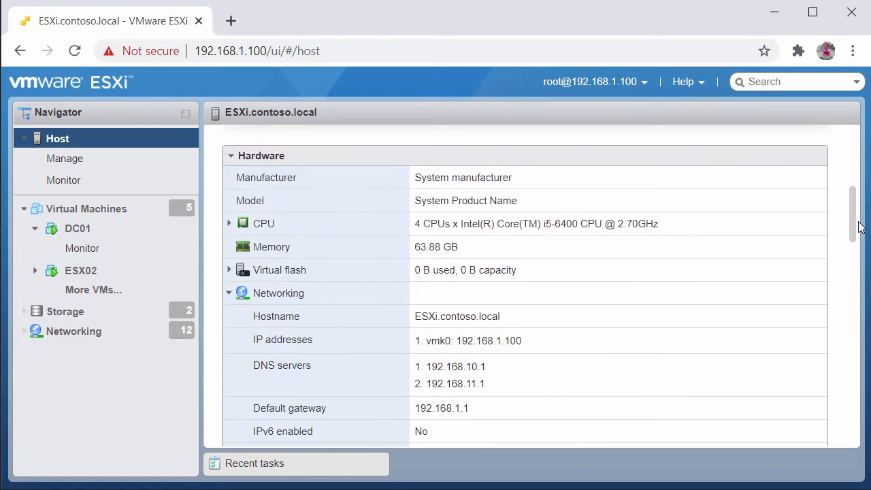
triple_click(431, 217)
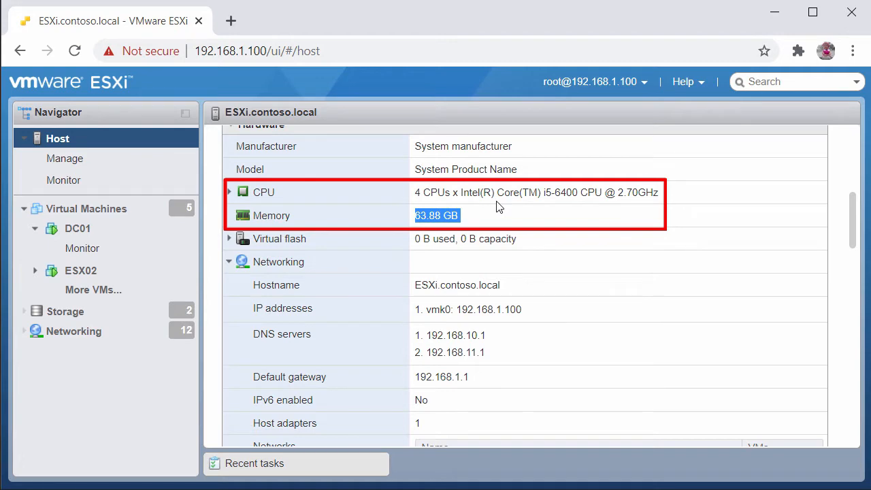
Open the host's storage datastores and select each datastore to review its capacity and details.
click(515, 288)
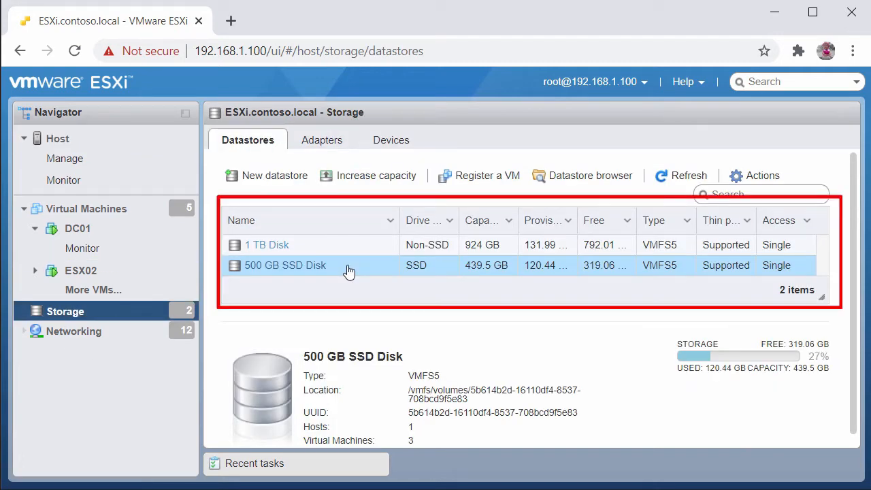
click(362, 251)
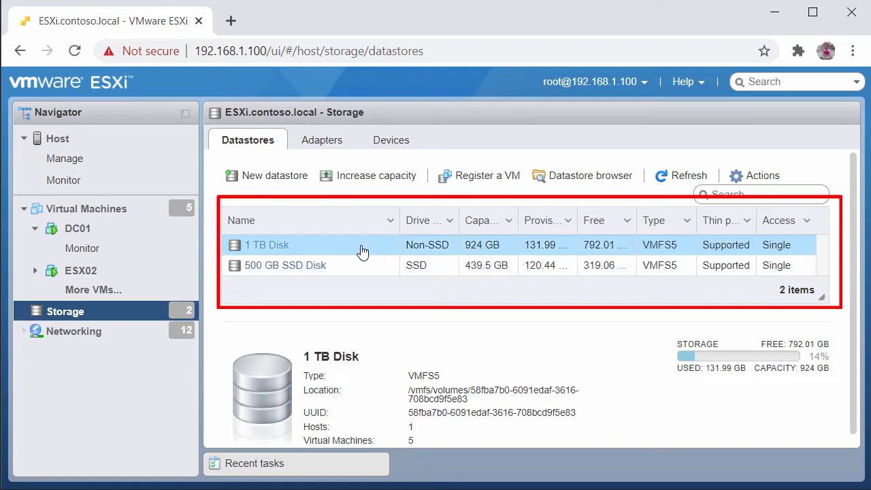
click(359, 272)
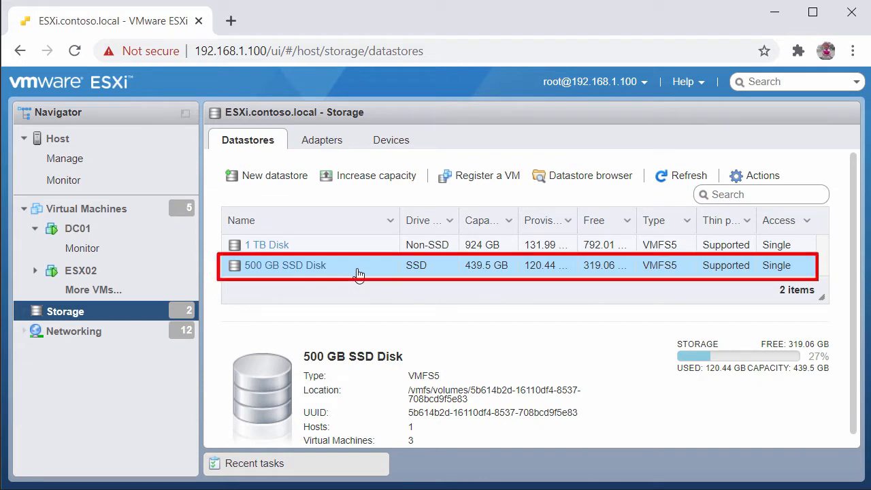
Open the ESX01 virtual machine from the virtual machines list and view its console, then close it.
click(84, 203)
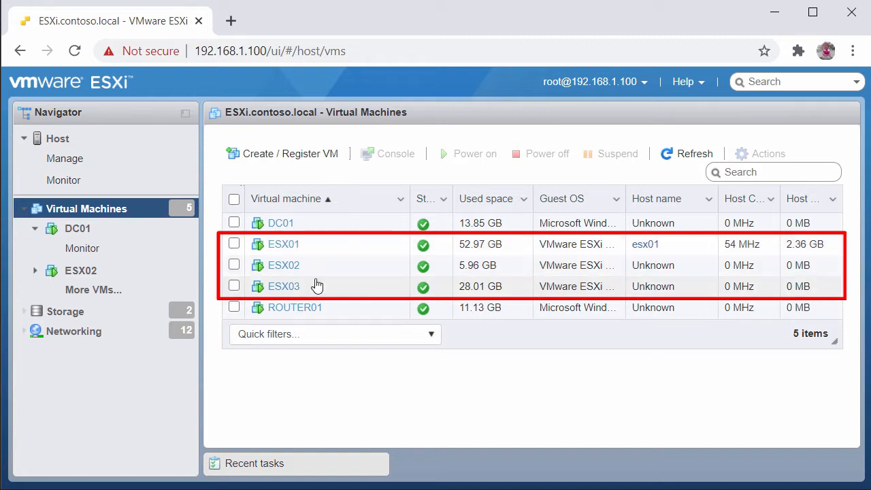
click(289, 248)
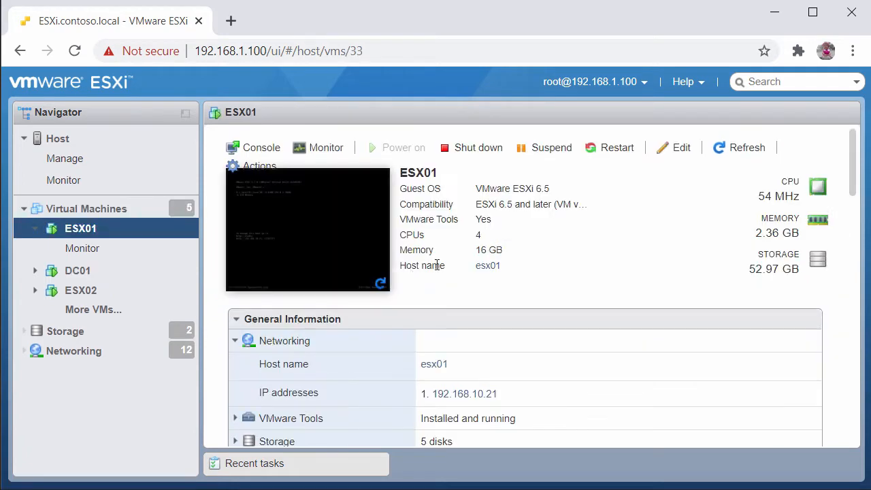
click(252, 247)
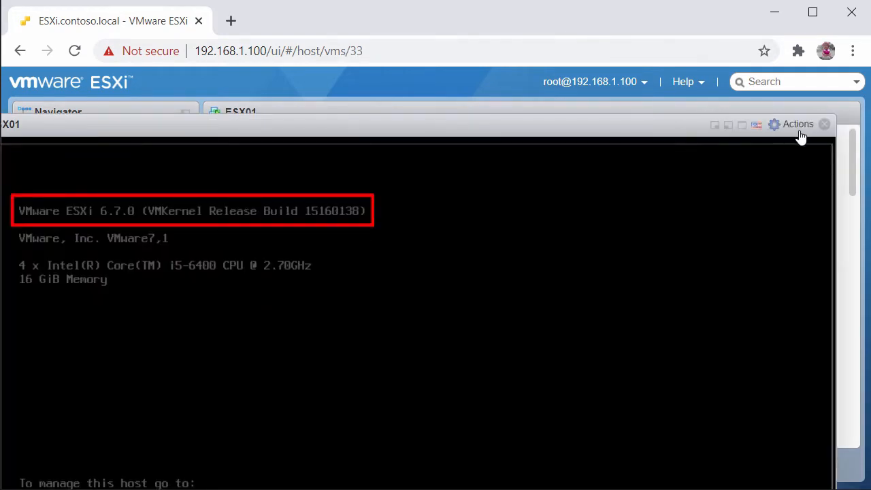
click(824, 124)
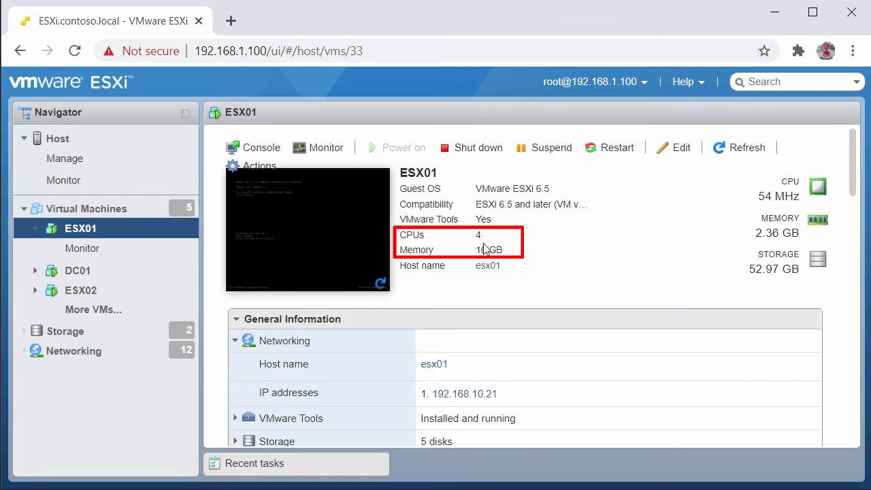
Open ESX01's settings, expand each hard disk and review the network adapters, then cancel the dialog.
click(677, 148)
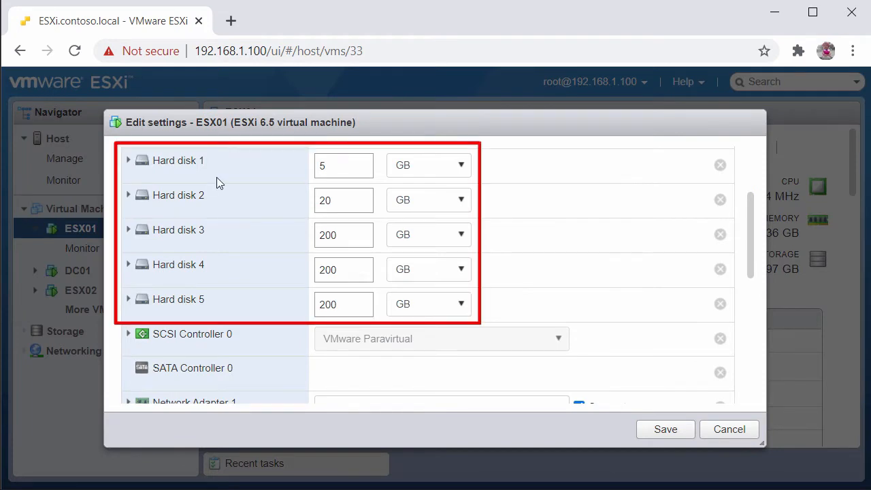
click(173, 166)
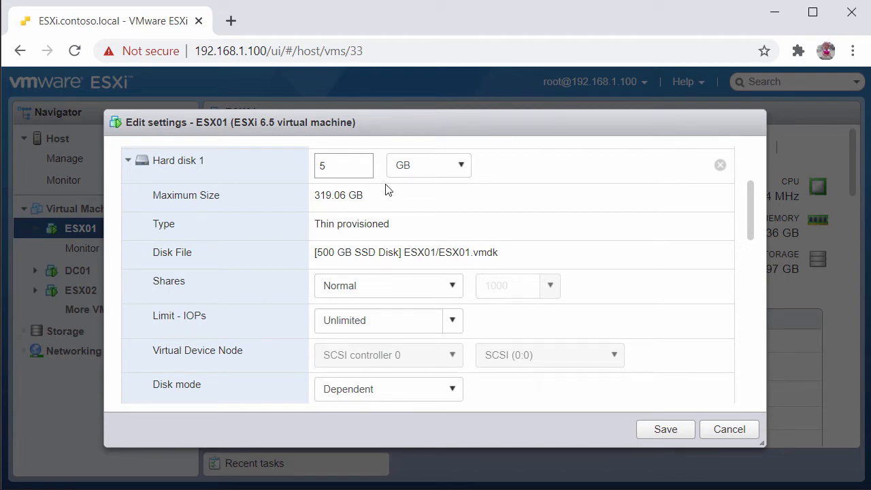
click(204, 168)
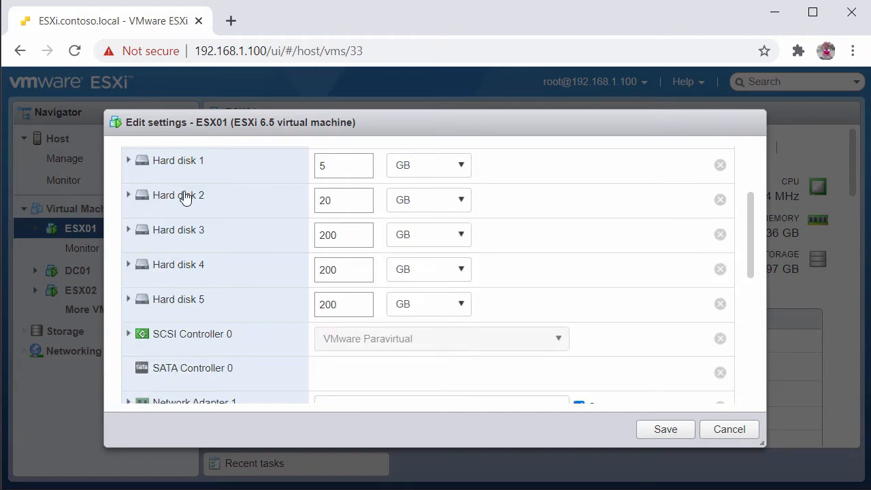
click(185, 198)
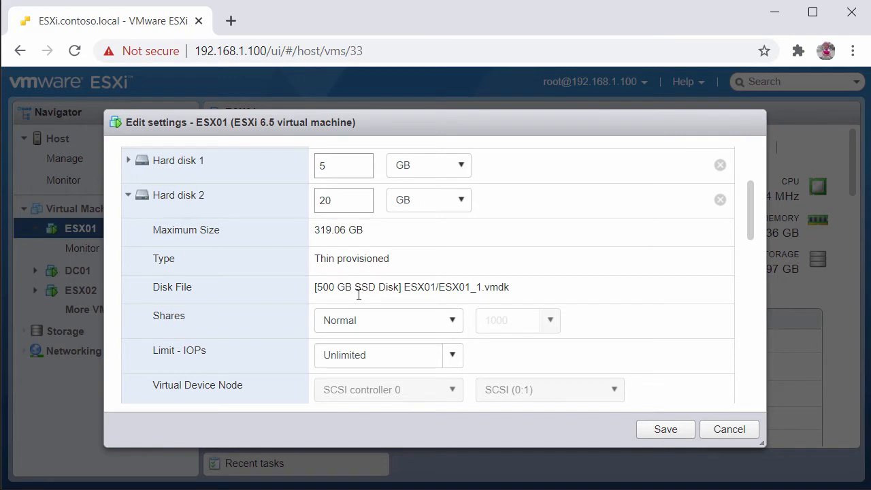
click(178, 199)
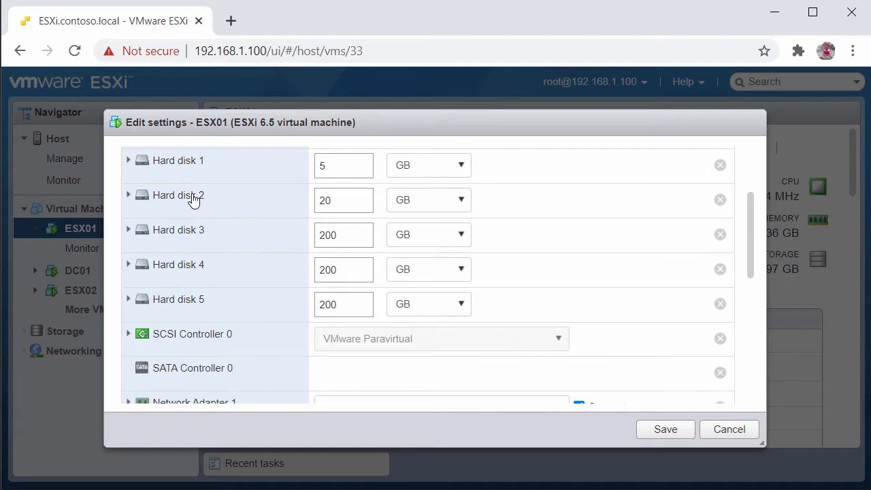
click(189, 231)
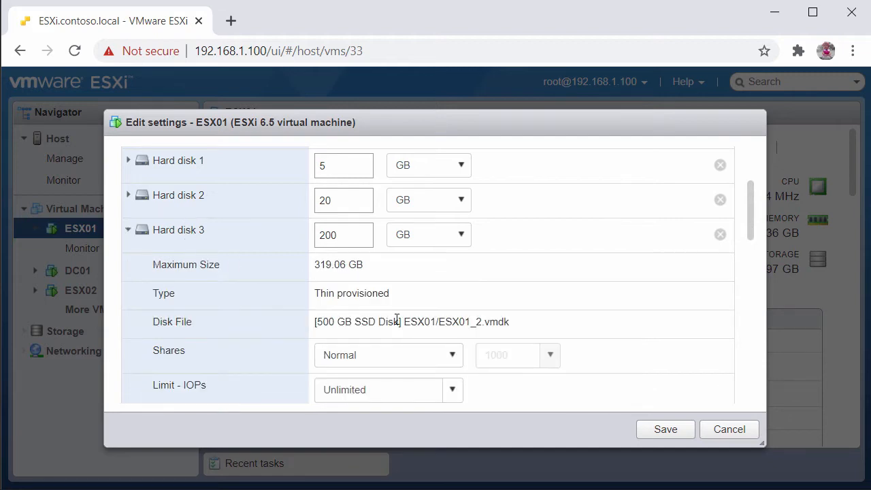
click(185, 231)
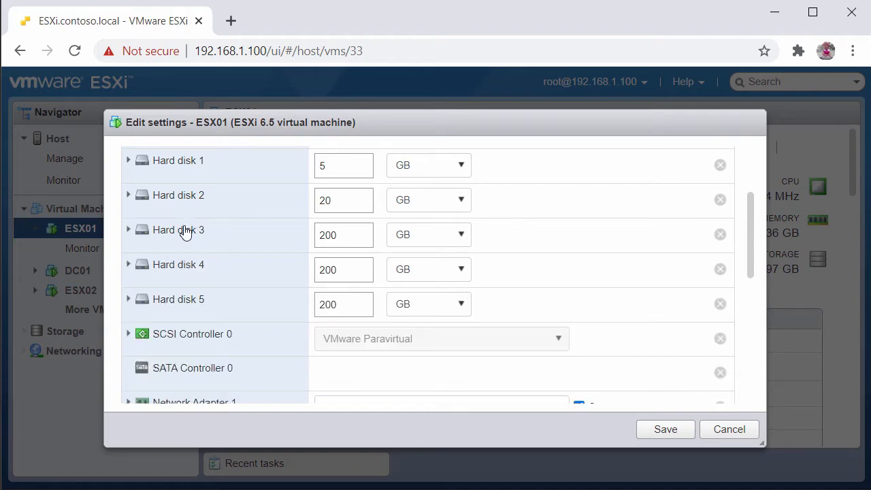
drag(752, 218, 759, 315)
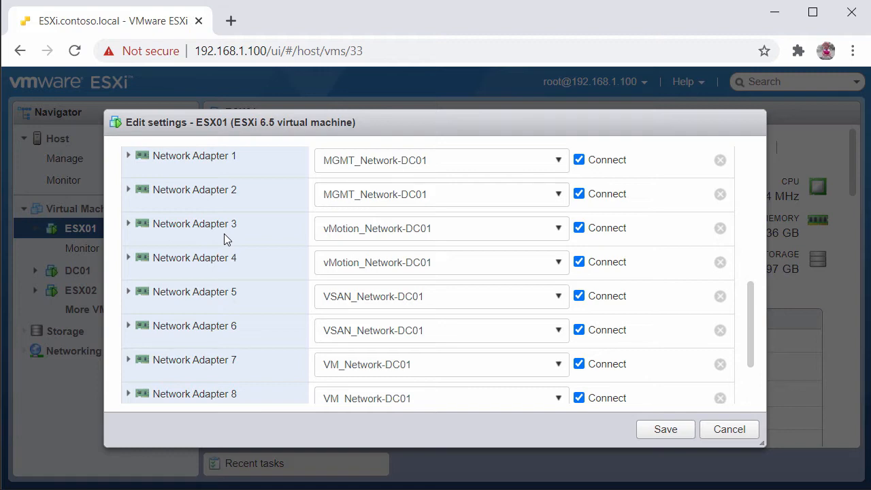
click(736, 437)
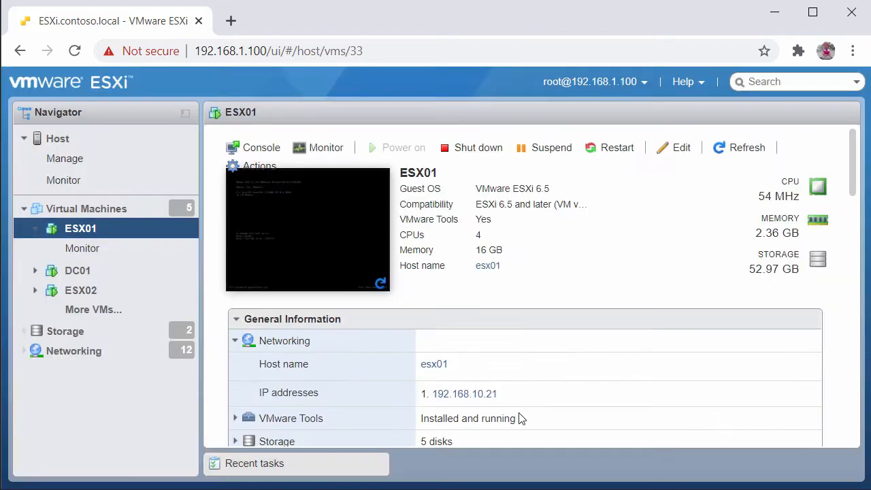
Open the DC01 virtual machine's settings to review its hardware, then cancel the dialog.
click(43, 213)
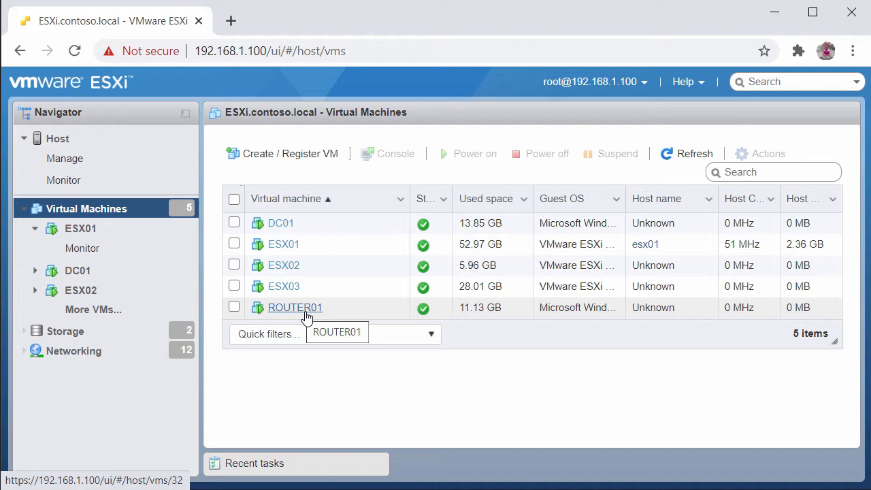
click(285, 226)
click(674, 148)
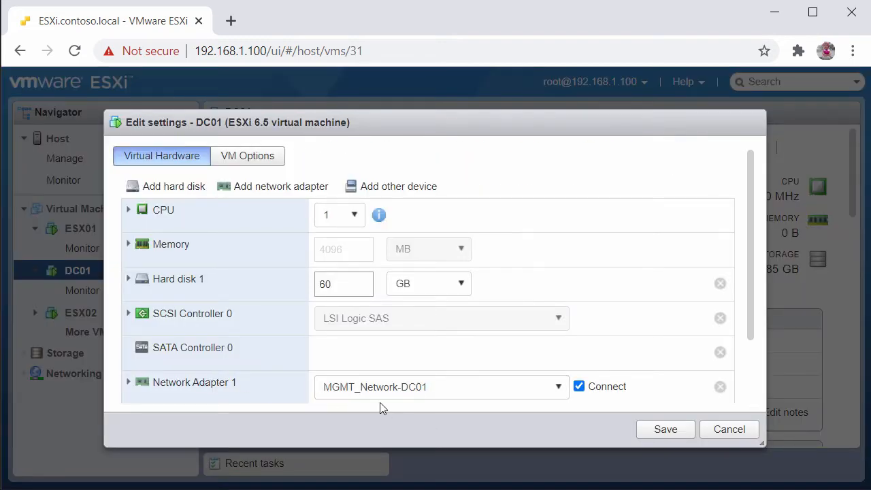
click(740, 430)
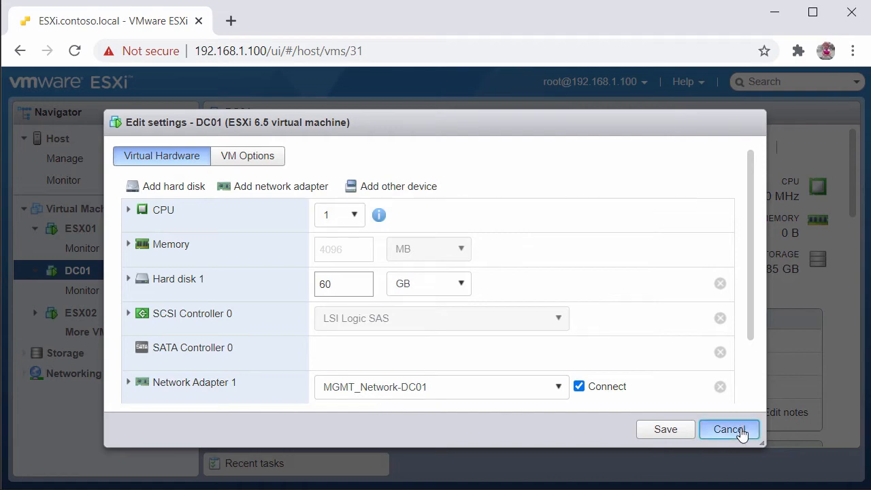
Open the ROUTER01 virtual machine's settings and review its network adapters, then cancel the dialog.
click(297, 311)
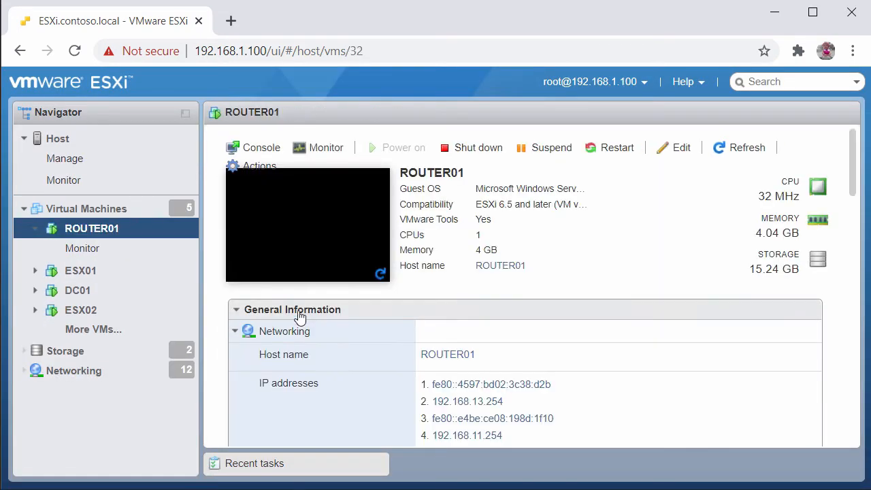
click(682, 148)
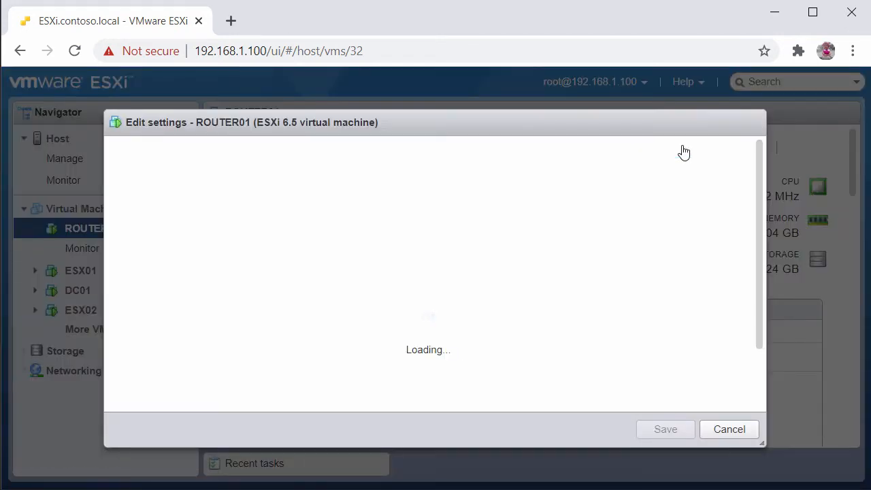
scroll(758, 266, down, 5)
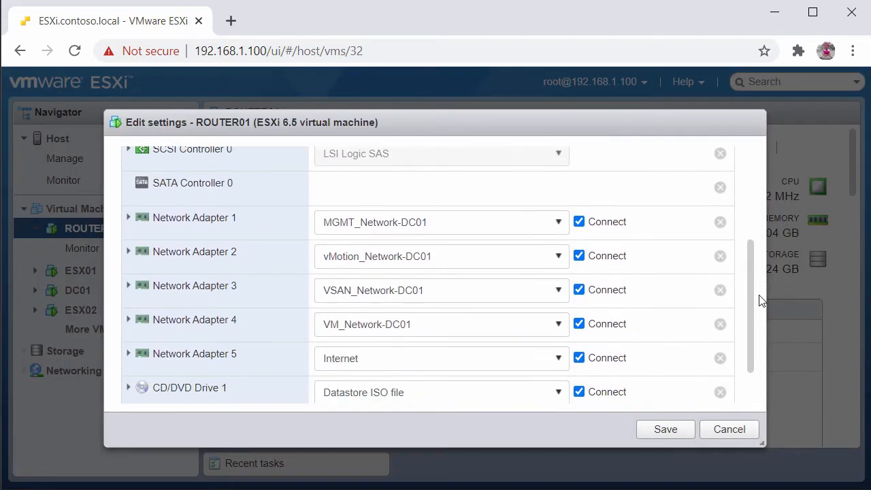
scroll(763, 320, down, 2)
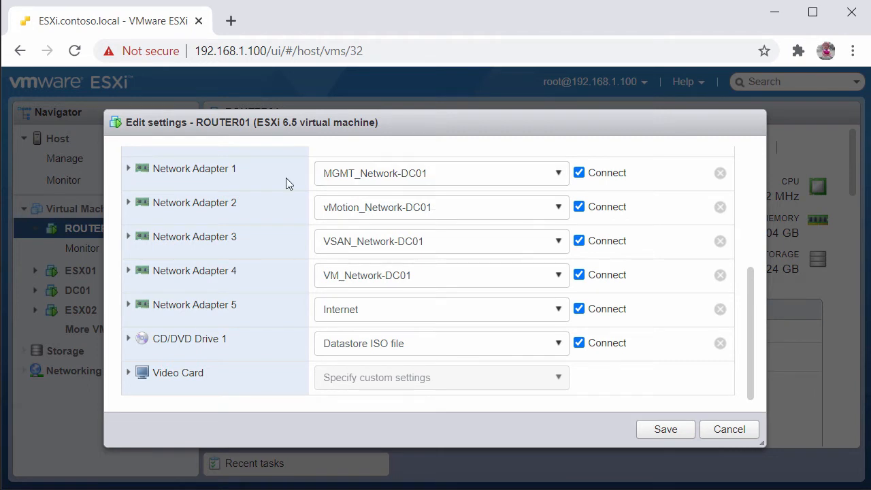
click(724, 433)
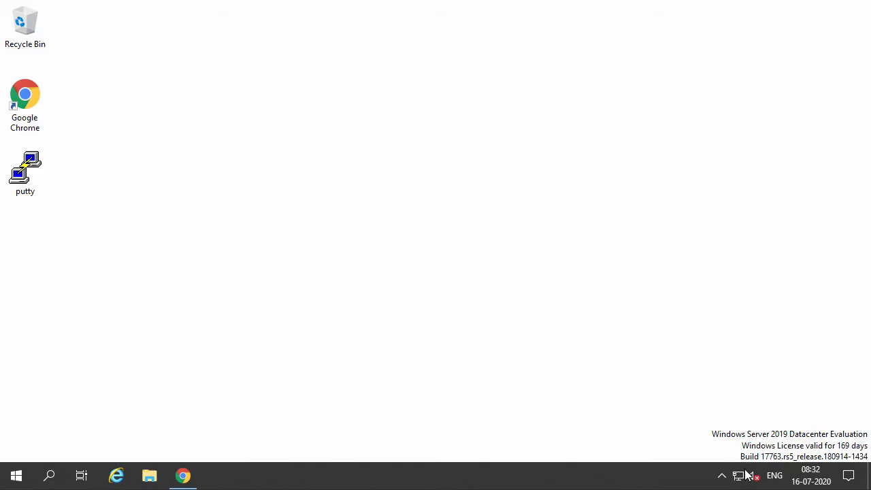
On the Windows desktop open Network Connections and view the details of the 01-MGMT-Network-DC01 connection.
right_click(746, 474)
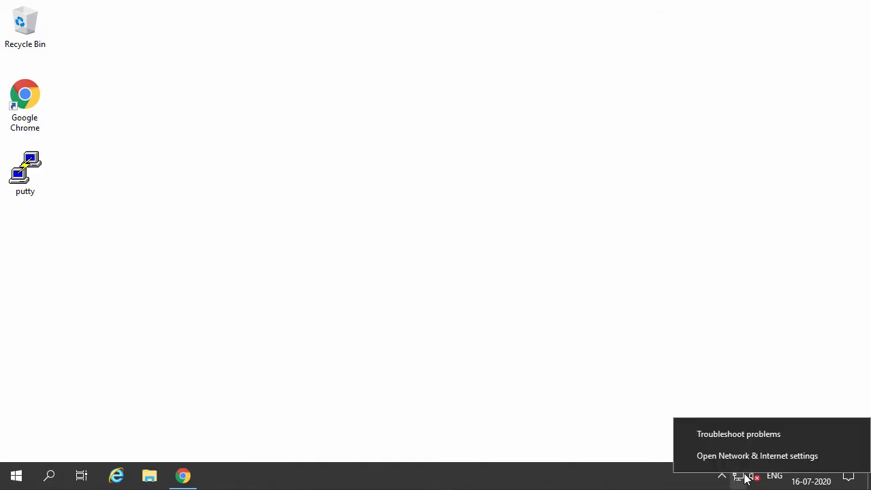
click(733, 464)
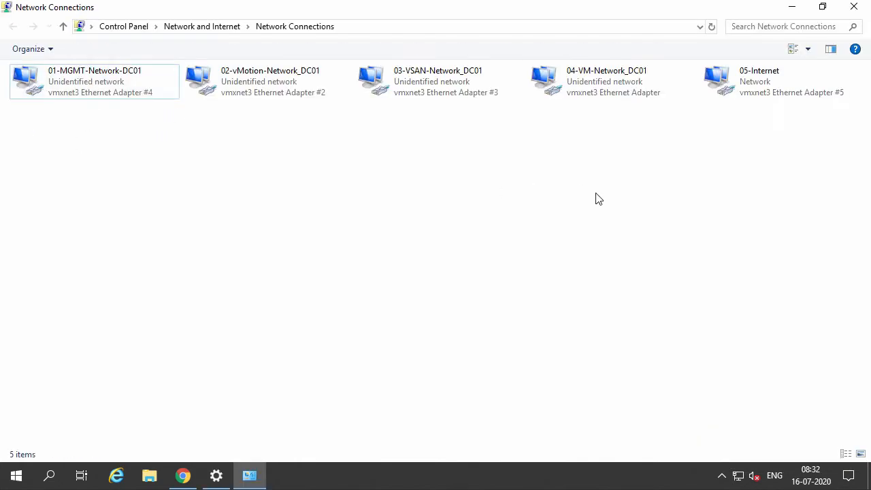
click(95, 89)
right_click(95, 88)
click(130, 113)
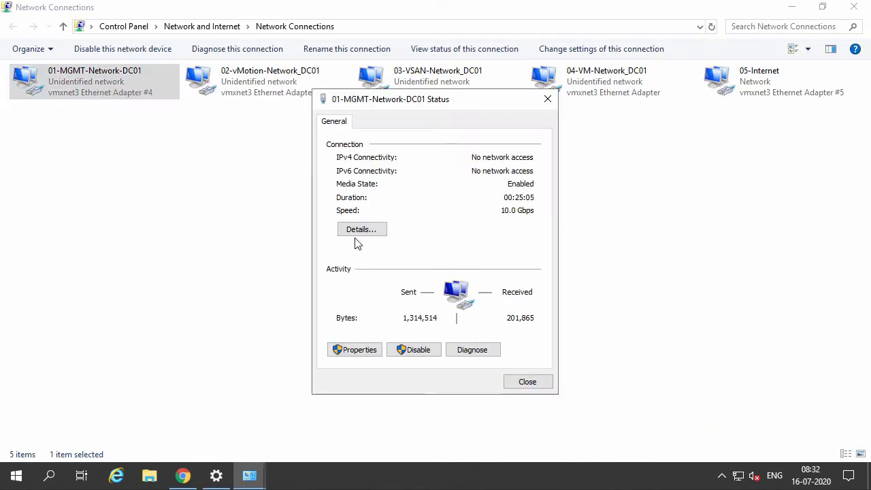
click(356, 232)
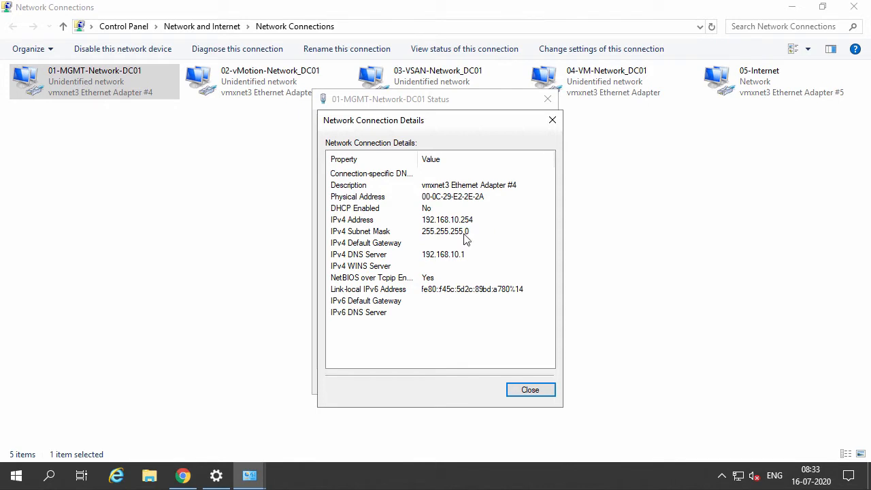
click(530, 390)
View the connection details of the 02-vMotion-Network_DC01 adapter and close them.
click(261, 89)
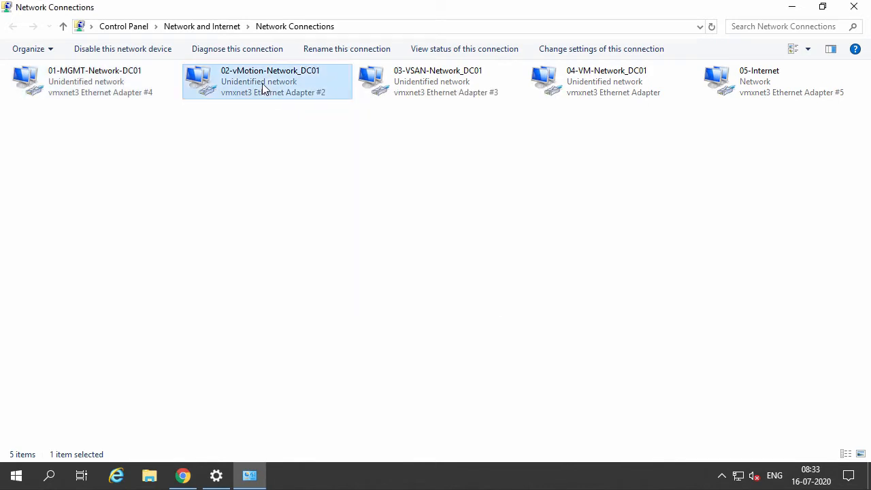
right_click(264, 85)
click(299, 109)
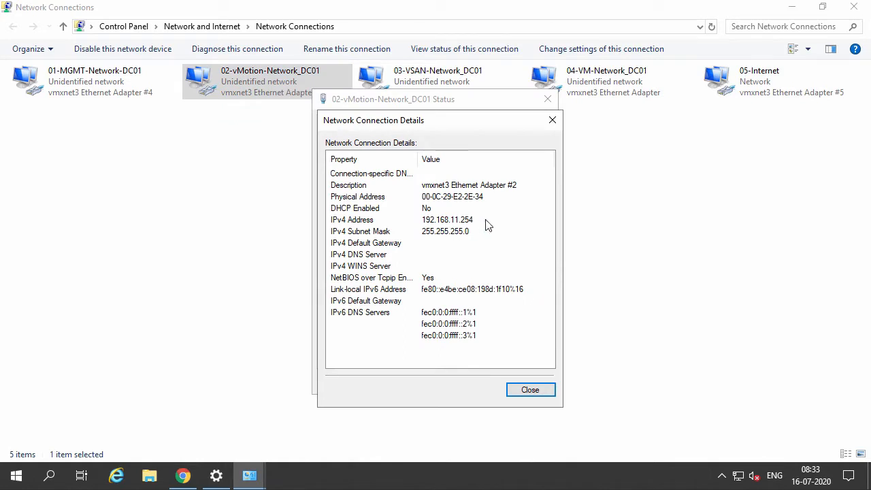
click(535, 389)
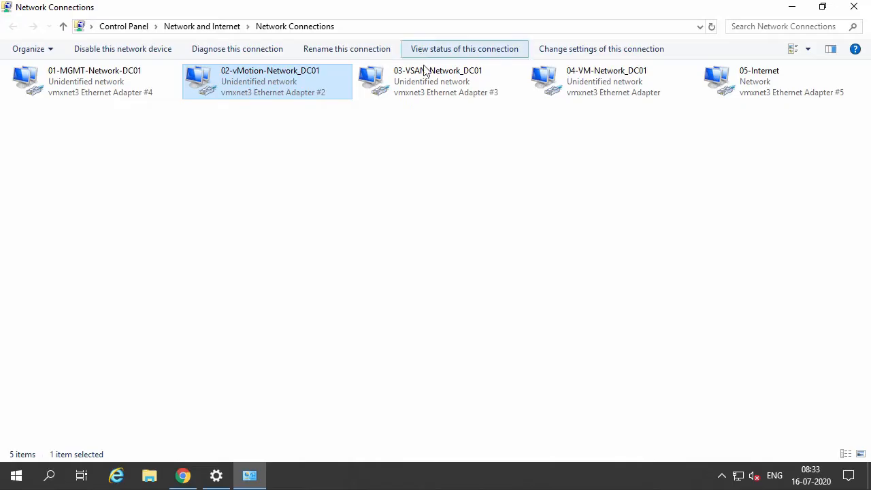
Open the status of the 03-VSAN-Network_DC01 connection and view its details.
click(424, 70)
right_click(424, 70)
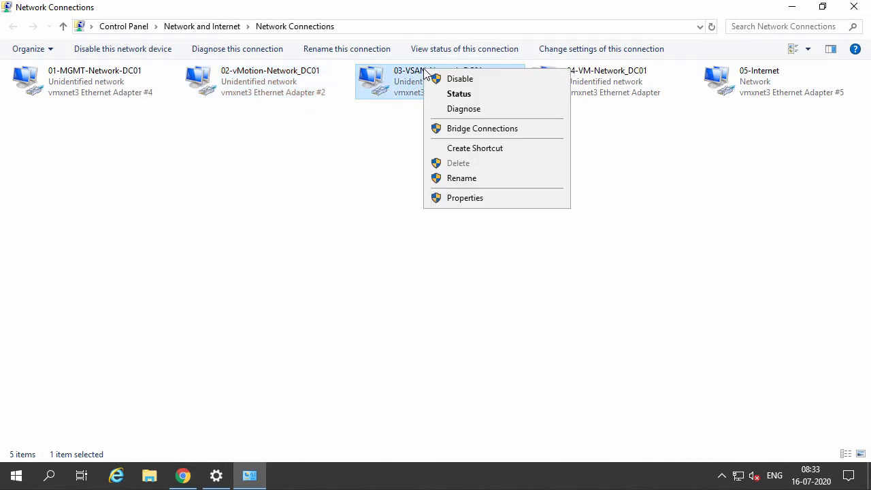
click(460, 96)
click(360, 231)
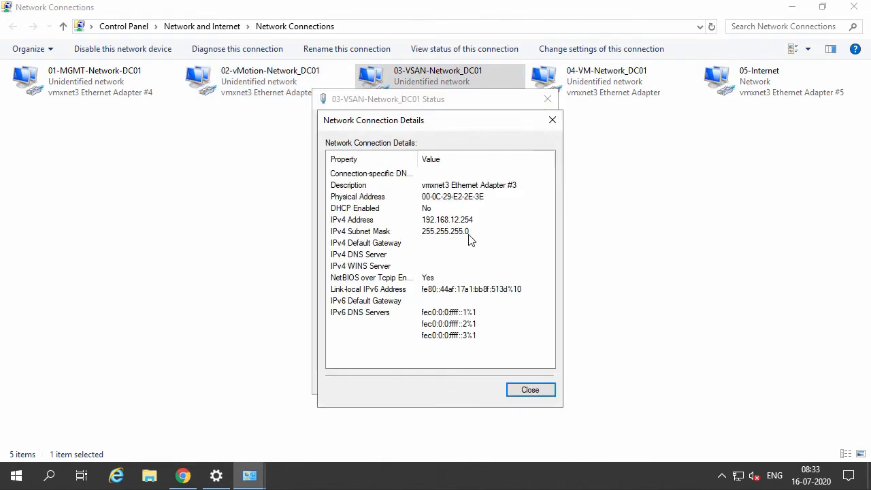
Highlight the IPv4 address in the 03-VSAN-Network_DC01 connection details, then close the details and status dialogs.
click(464, 221)
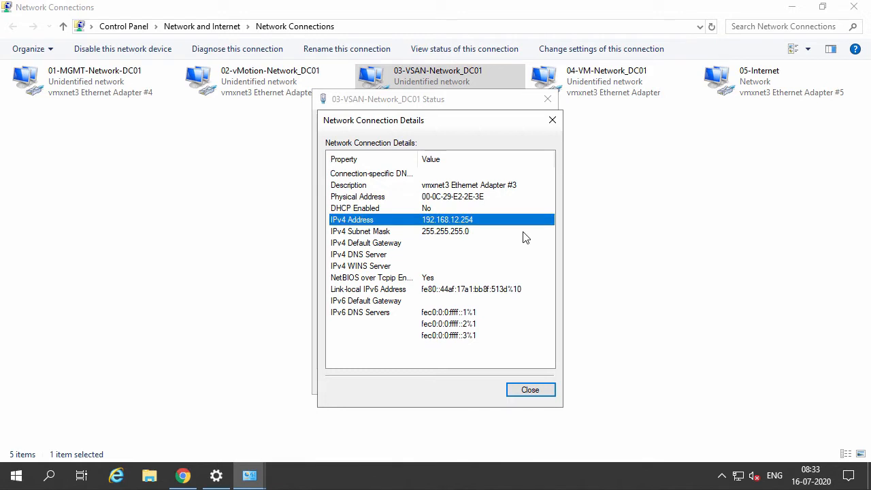
click(530, 389)
click(527, 381)
Open the 04-VM-Network_DC01 connection's status details, highlight its IPv4 address, and close both dialogs.
click(626, 78)
right_click(626, 77)
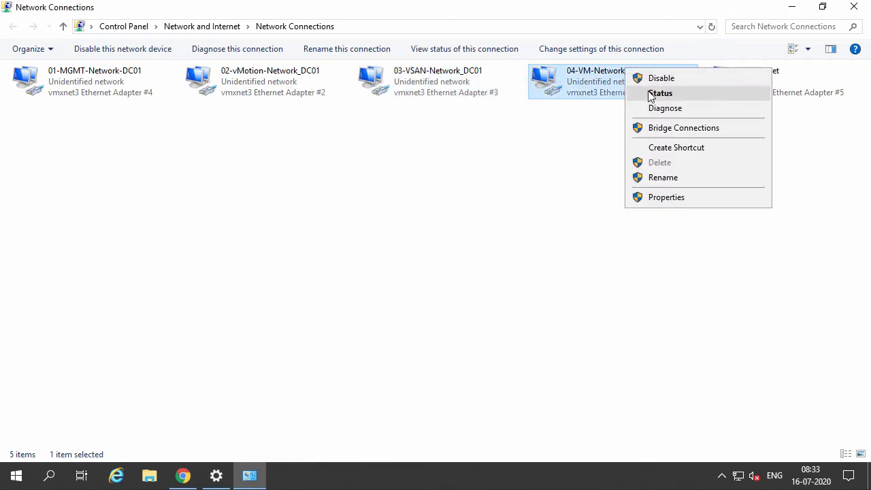
click(651, 94)
click(361, 230)
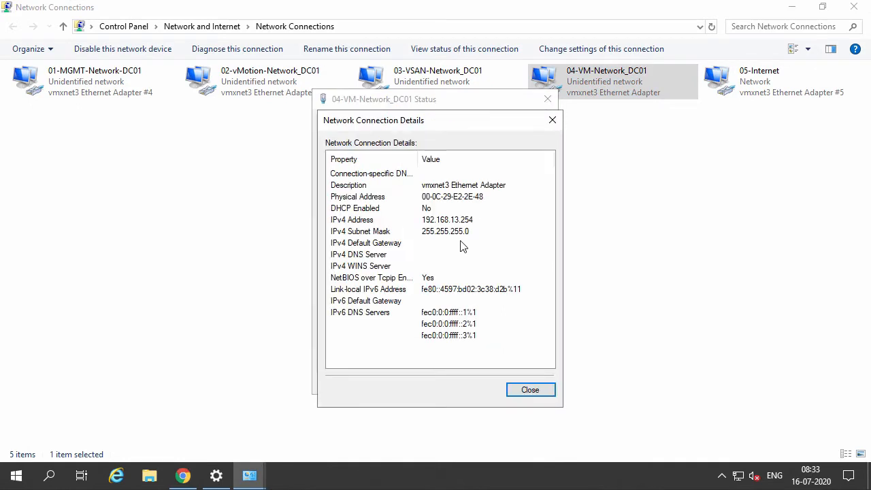
click(422, 221)
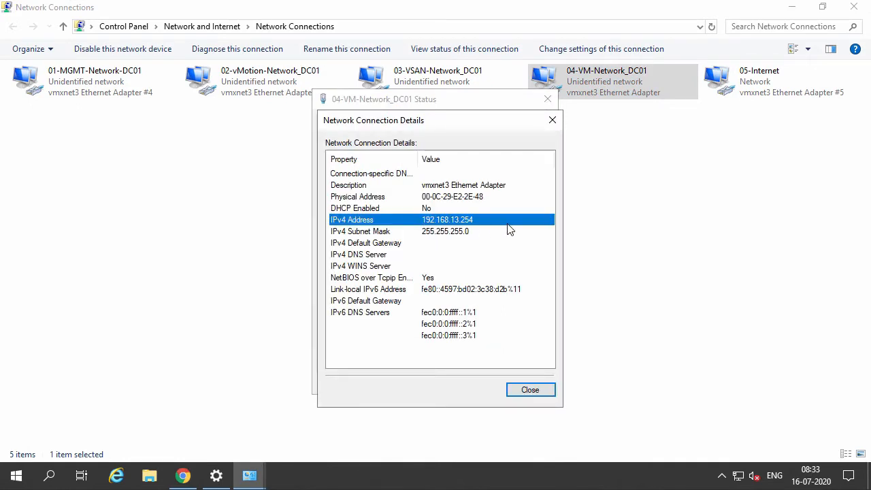
click(530, 390)
click(528, 383)
Open the 05-Internet connection's status details, highlight its IPv4 address, and close both dialogs.
right_click(752, 77)
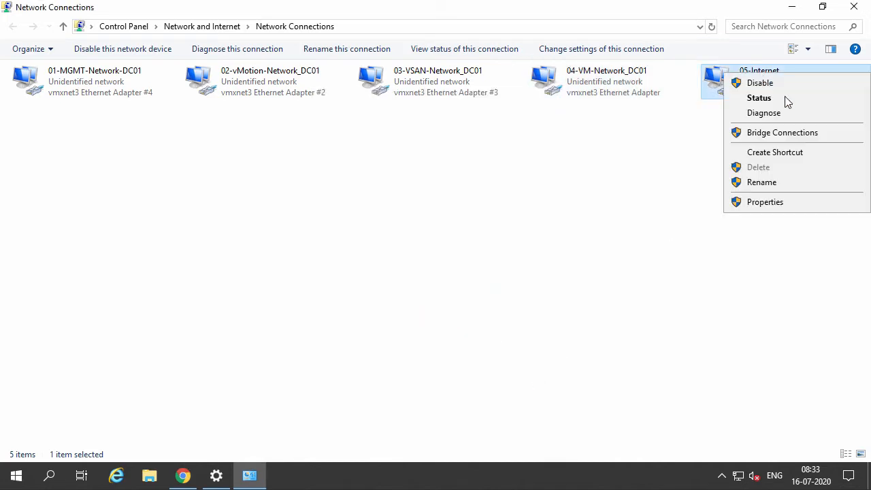
click(783, 98)
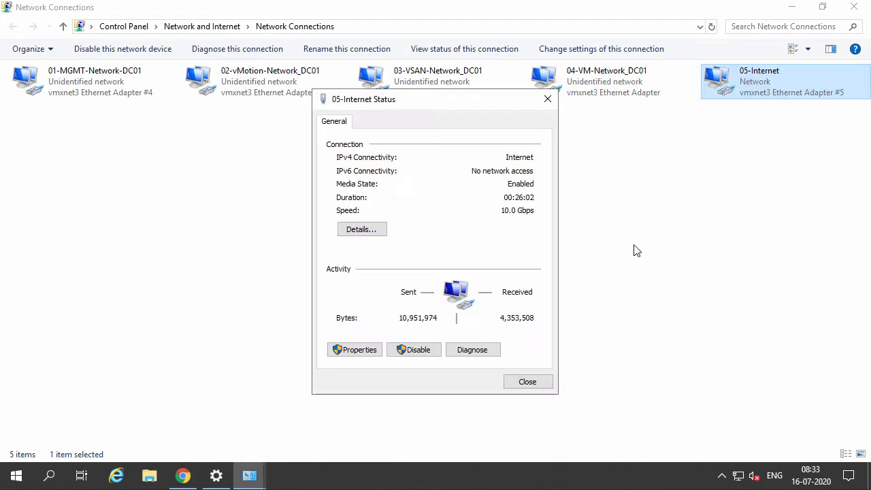
click(376, 235)
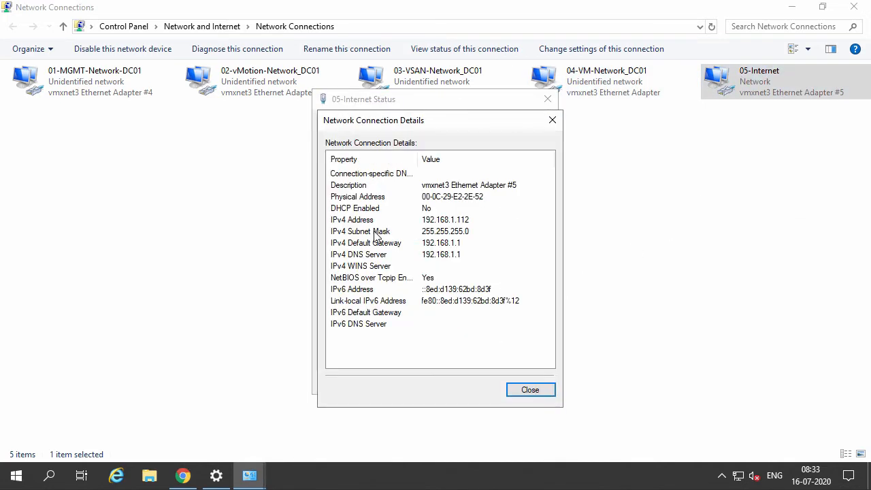
click(481, 224)
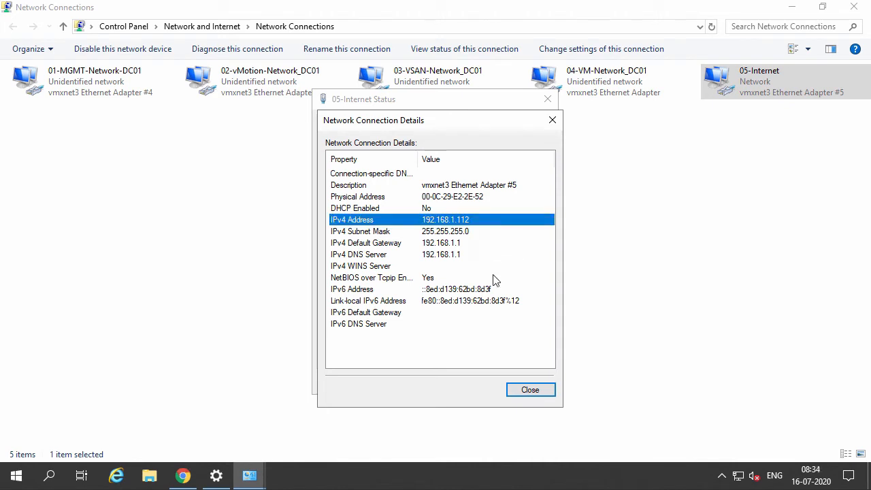
click(521, 390)
click(529, 379)
Review the full list of port groups in the ESXi host's networking section.
click(480, 165)
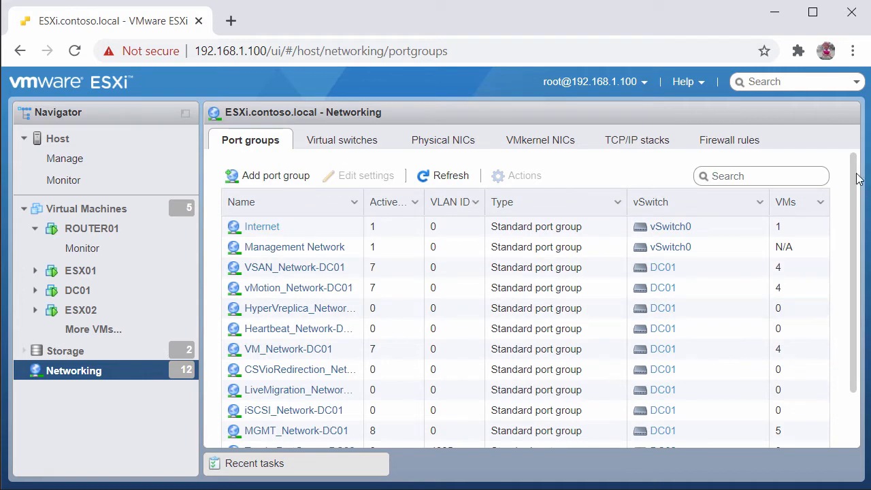
scroll(859, 178, down, 1)
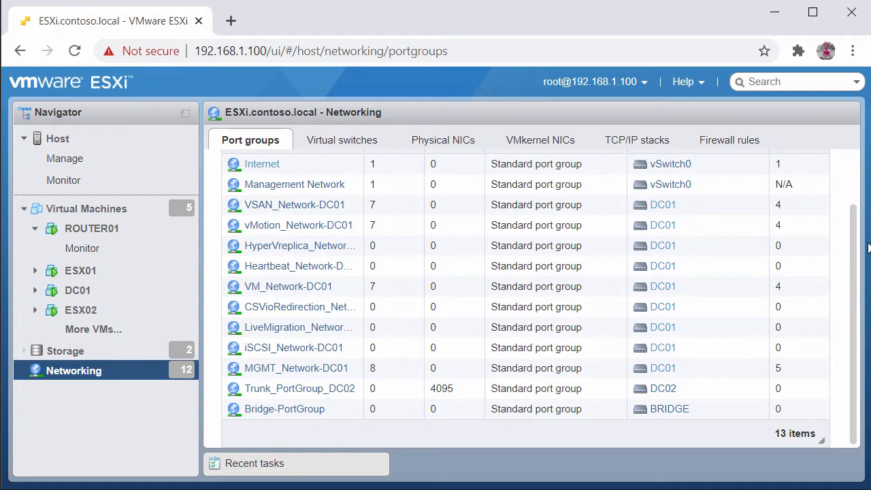
drag(859, 195, 859, 194)
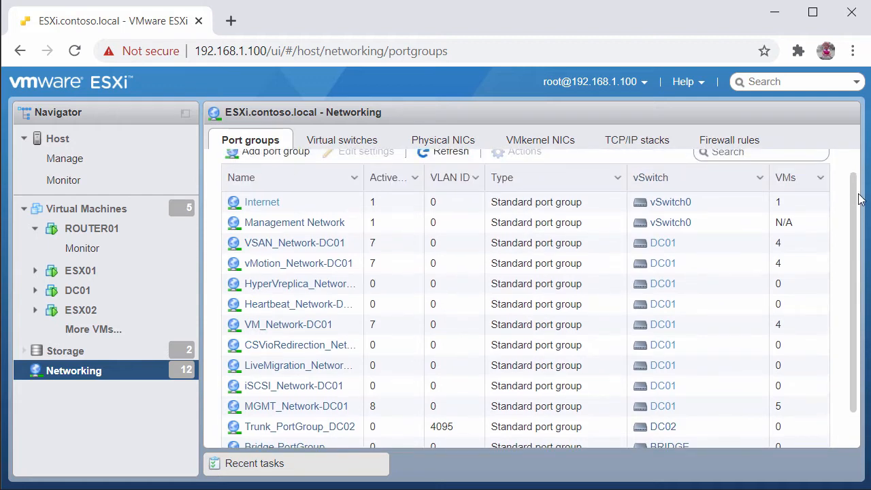
Open the virtual switches list and examine the DC01 switch's topology of port groups and connected virtual machines.
click(343, 140)
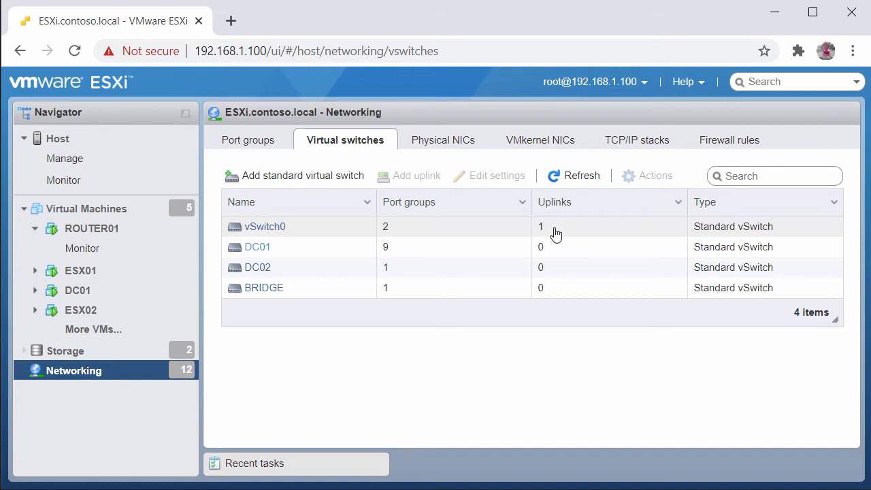
click(265, 247)
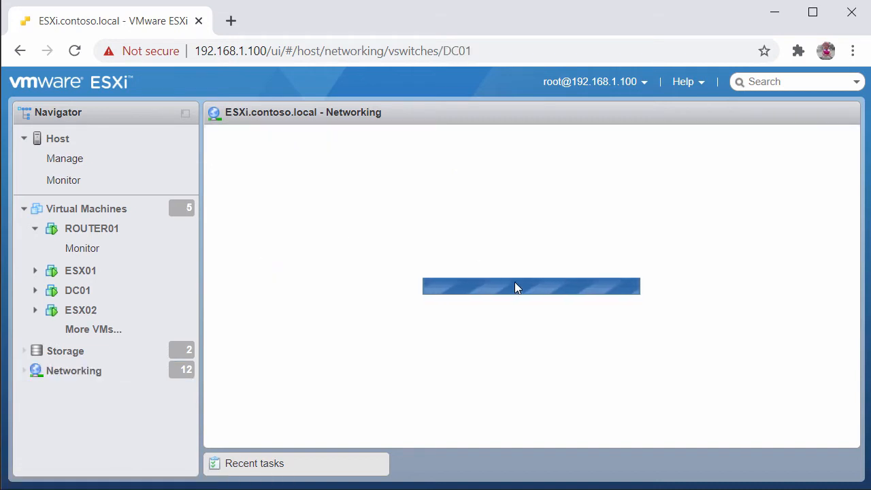
drag(854, 299, 854, 236)
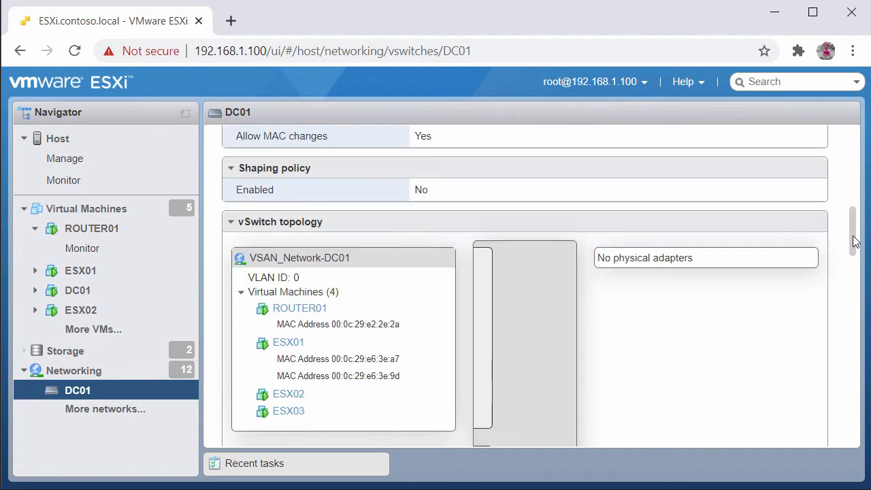
scroll(296, 159, down, 5)
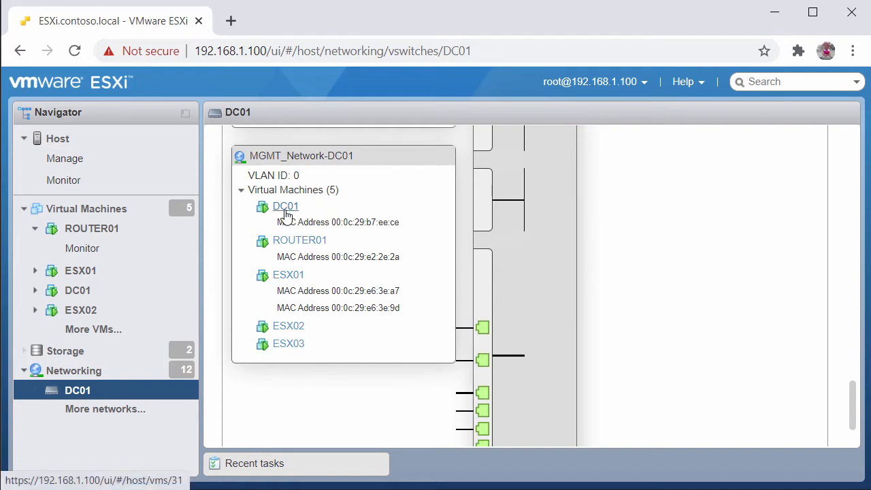
drag(839, 397, 837, 277)
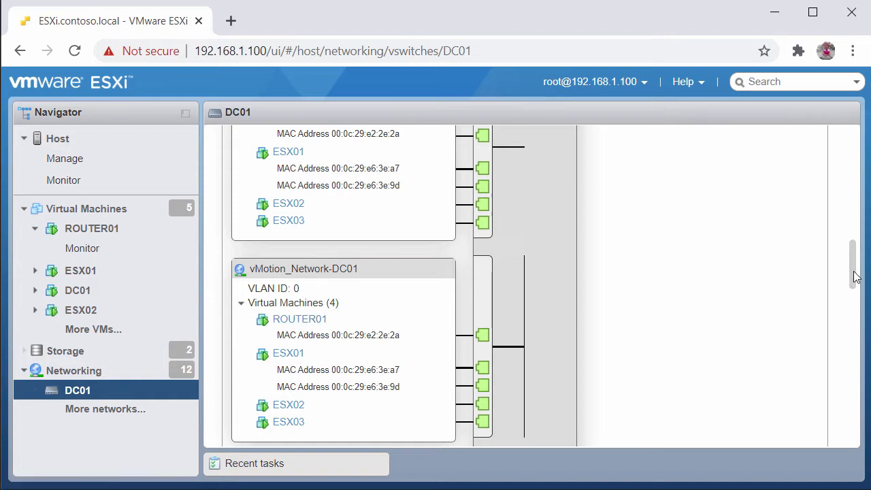
mouse_move(852, 275)
mouse_down()
mouse_move(852, 238)
mouse_move(852, 248)
mouse_up()
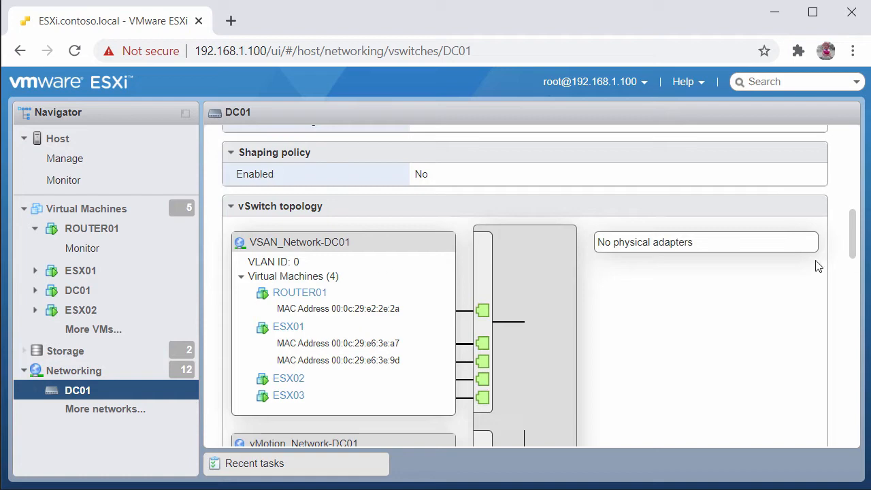
drag(856, 236, 852, 345)
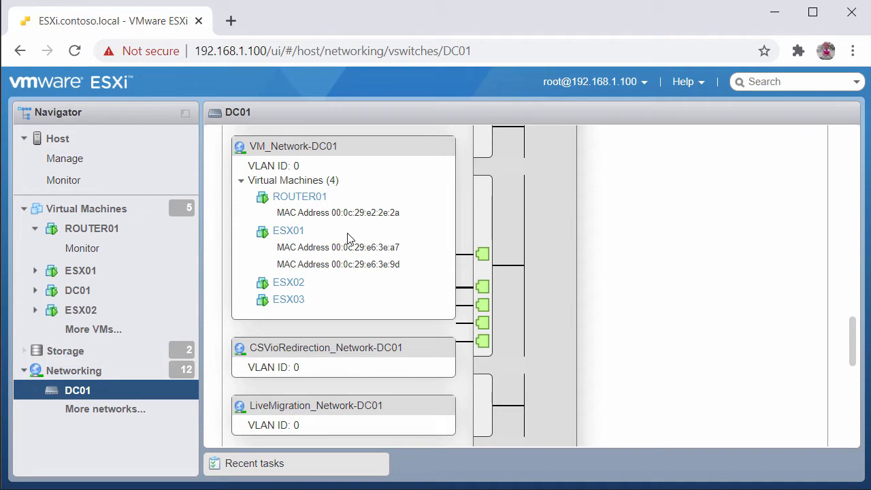
Return to the virtual switches list and open vSwitch0 to view its topology and physical adapter.
click(92, 368)
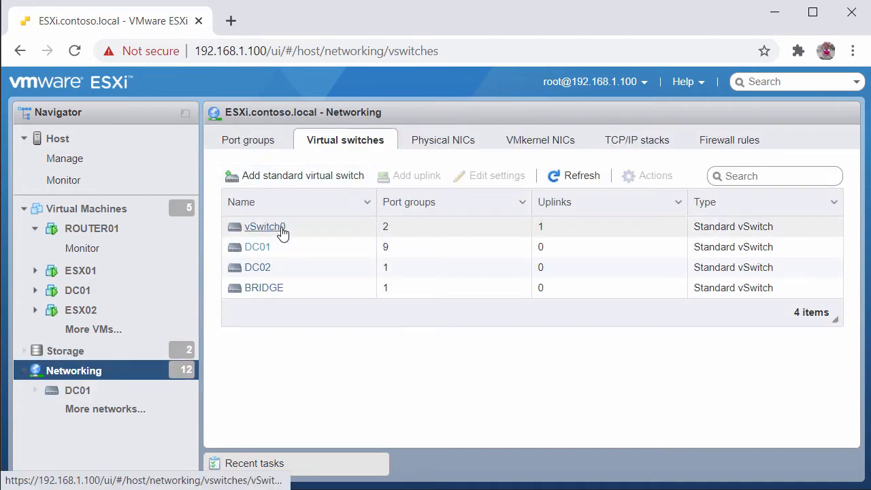
click(265, 226)
scroll(443, 267, down, 10)
scroll(380, 418, up, 2)
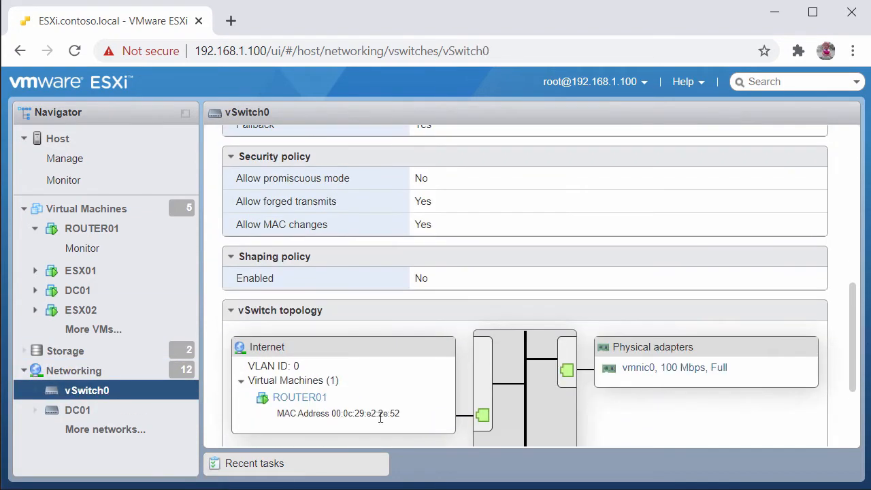
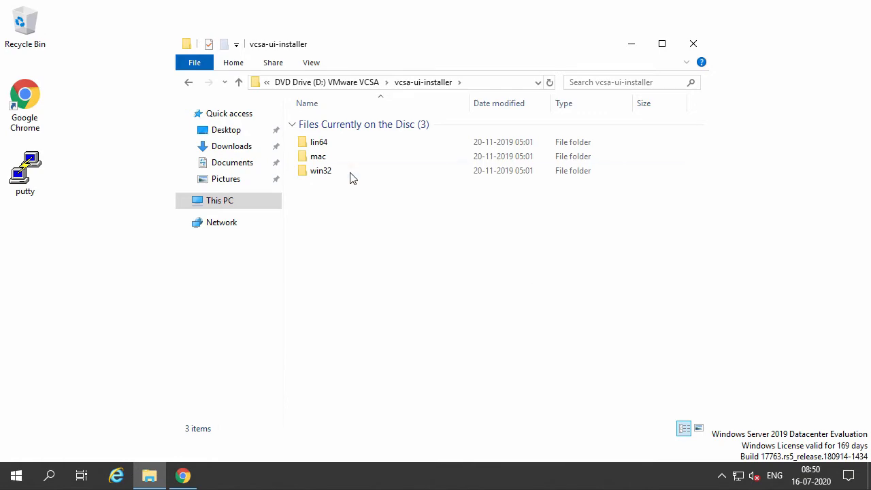
Launch the vCenter Server Appliance installer from the disc's win32 folder and maximize its window.
double_click(349, 172)
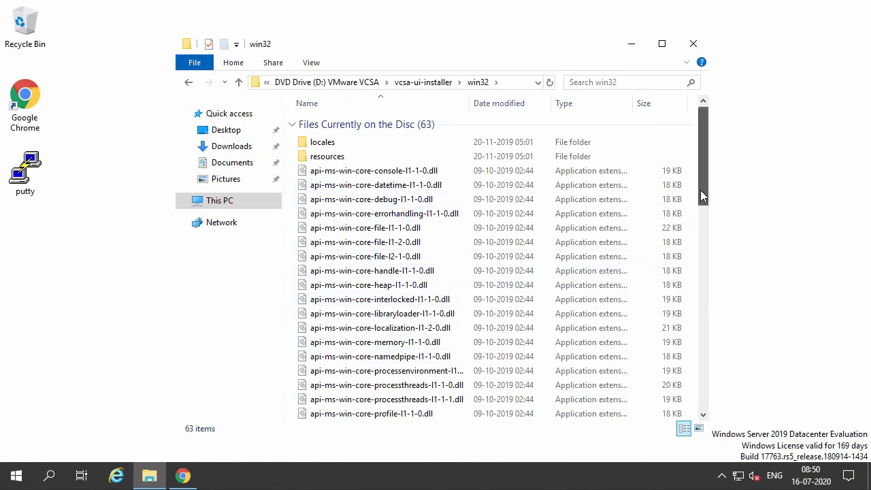
drag(704, 194, 705, 357)
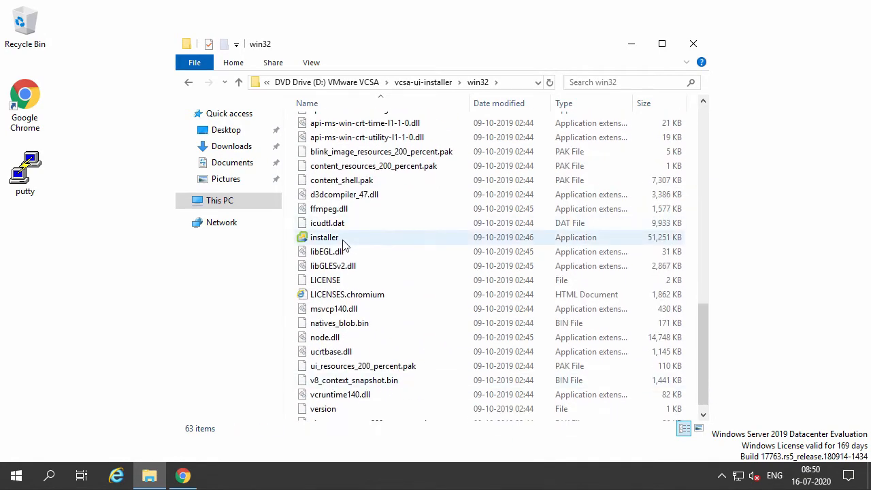
double_click(346, 242)
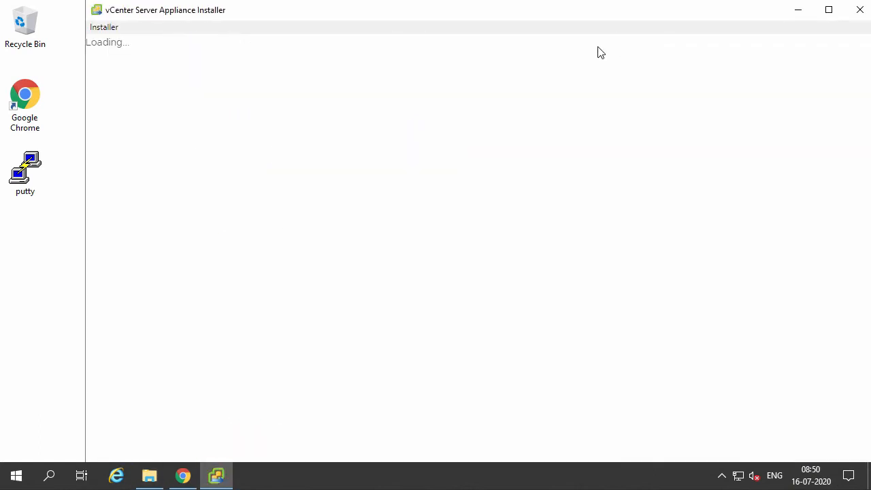
double_click(486, 10)
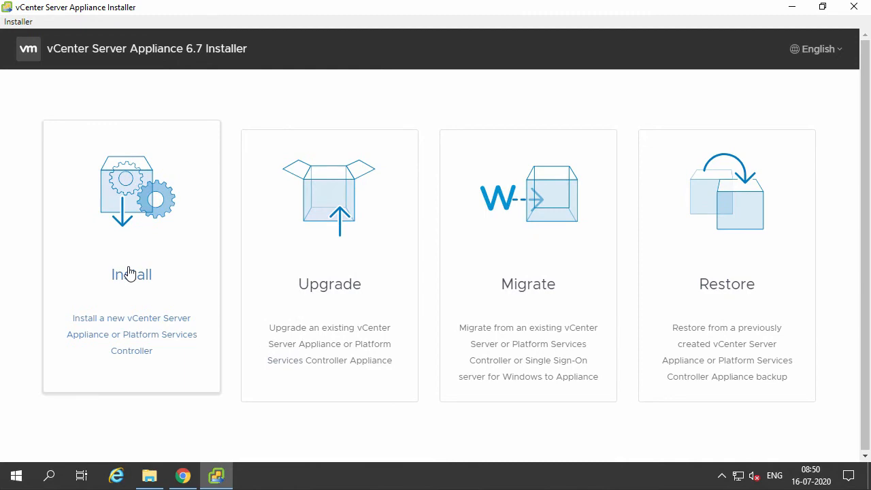
Start a new vCenter Server Appliance installation and accept the end user license agreement.
click(130, 272)
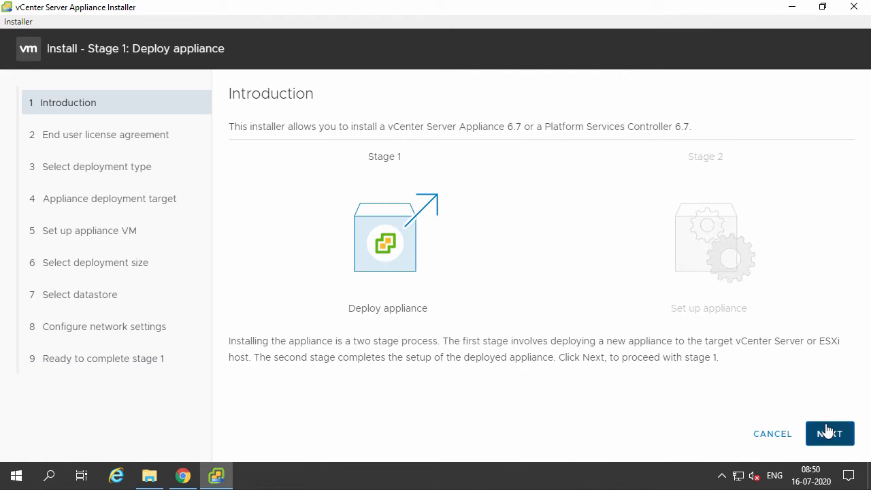
click(816, 432)
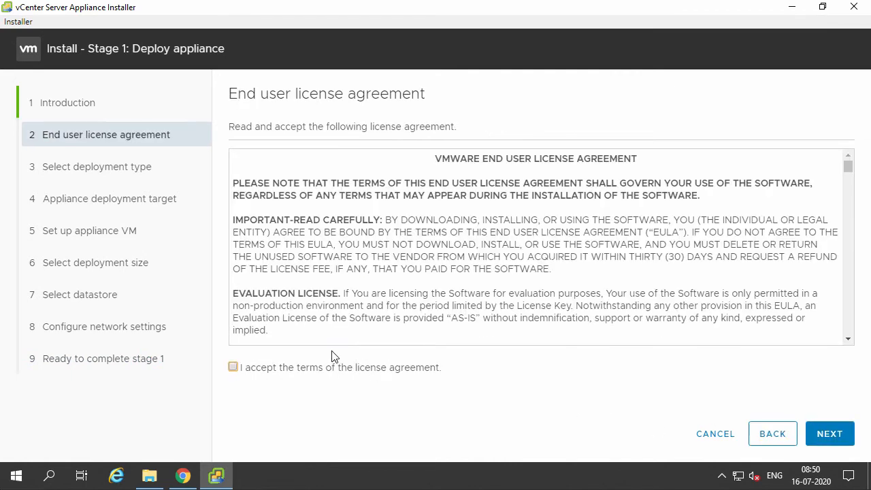
click(248, 373)
click(829, 436)
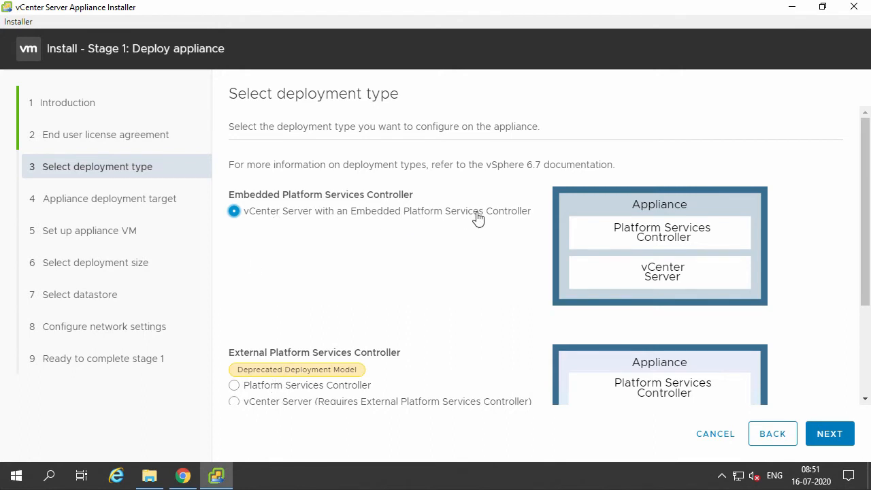
Continue with the vCenter Server with an Embedded Platform Services Controller deployment type.
click(839, 441)
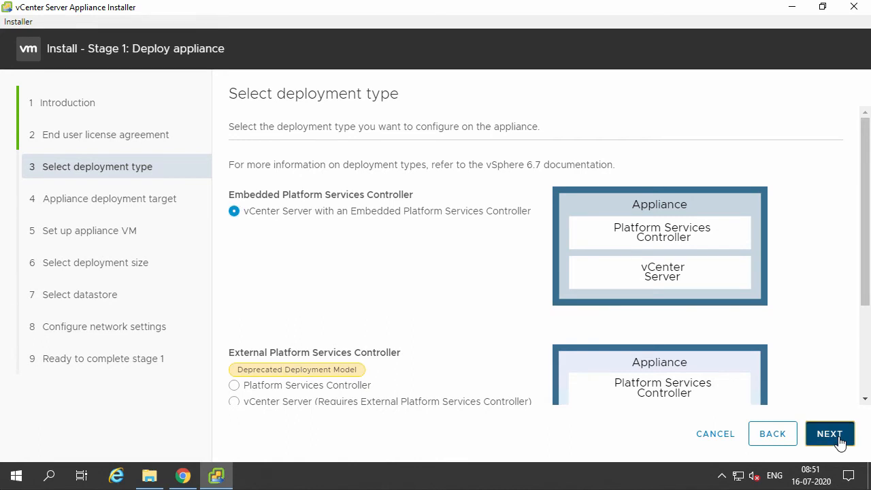
click(839, 441)
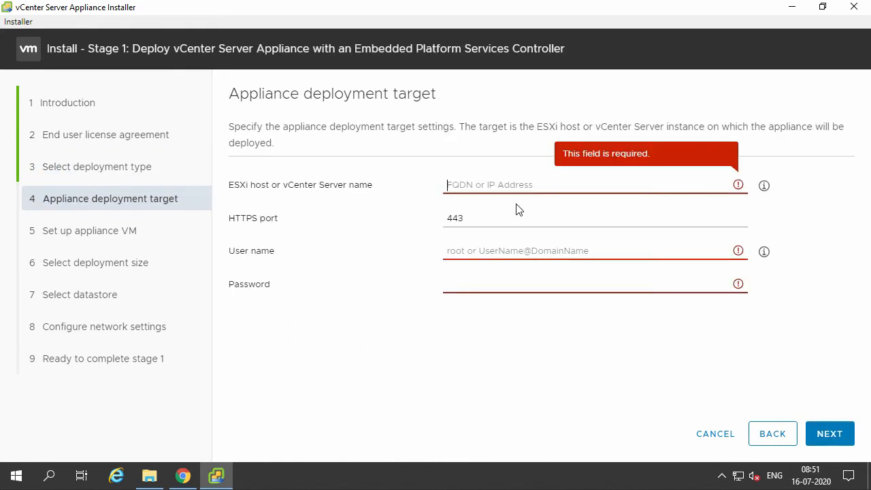
Set the deployment target to esx01.contoso.local with user root and the host password, and accept the certificate warning.
text(es)
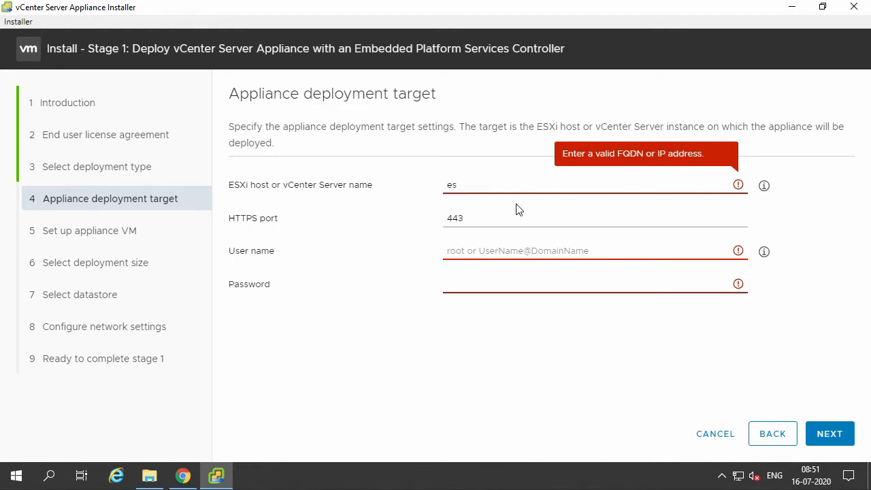
text(x01.conto)
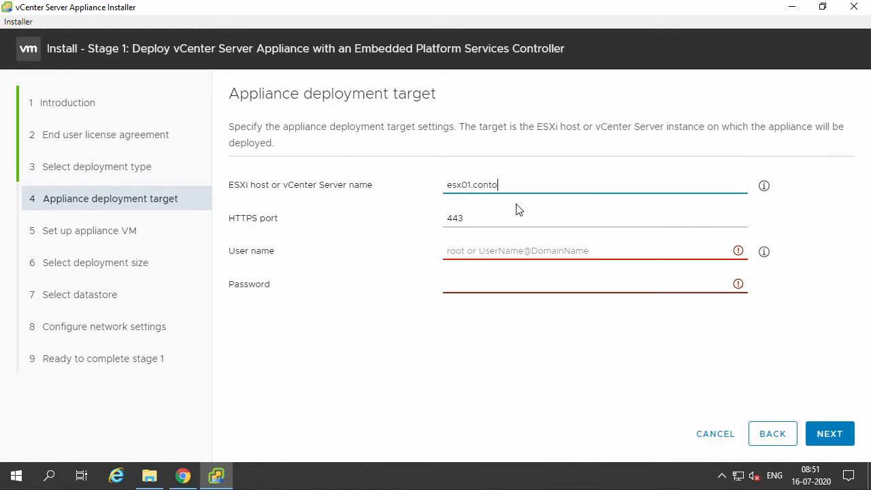
text(so.local)
key(Tab)
text(root)
key(Tab)
text(*****)
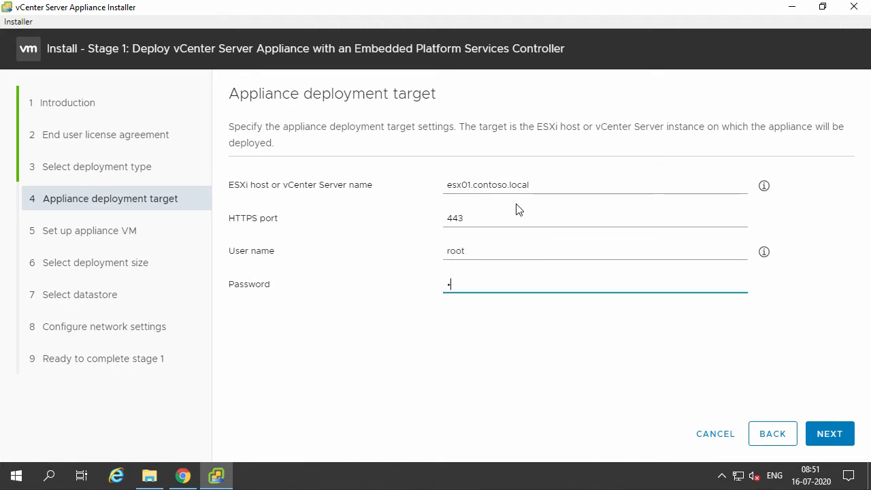
text(****)
click(842, 433)
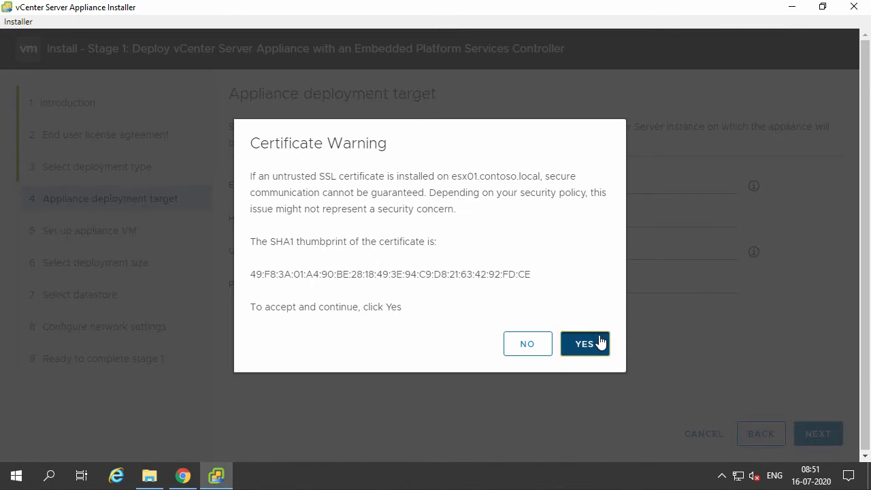
click(600, 342)
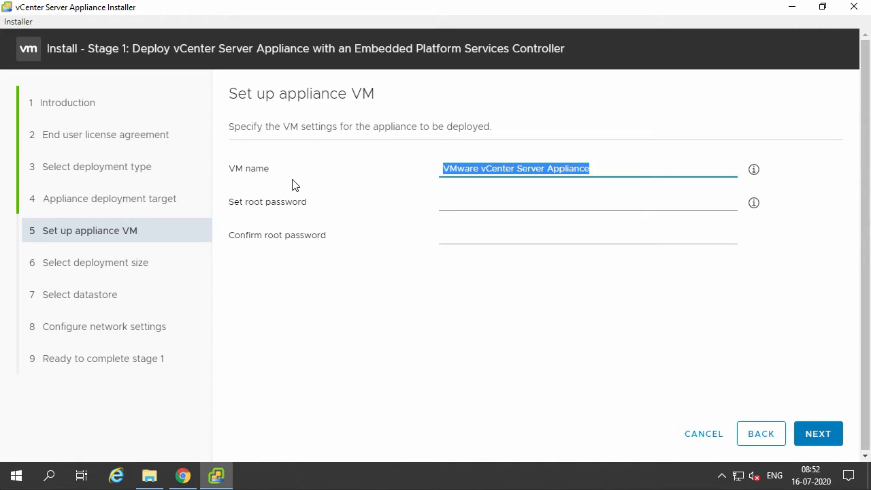
Name the appliance VM VCENTER01, set and confirm its root password, and continue.
text(V)
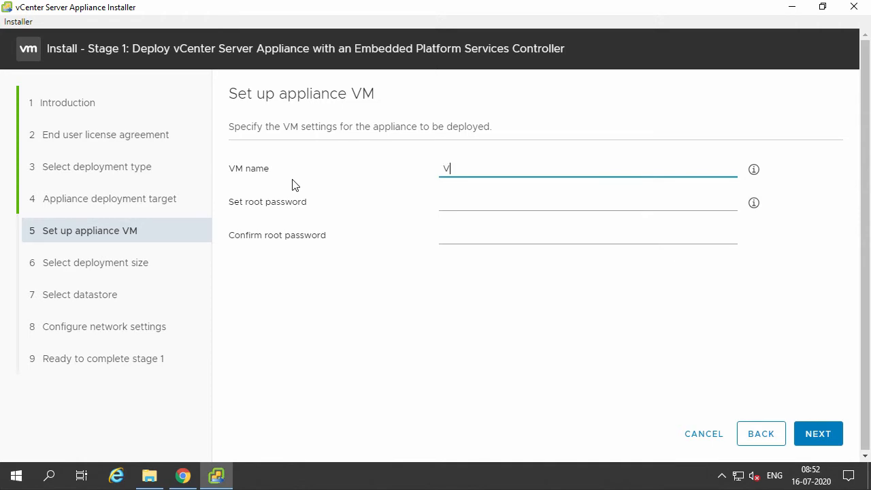
text(CENTER01)
key(Tab)
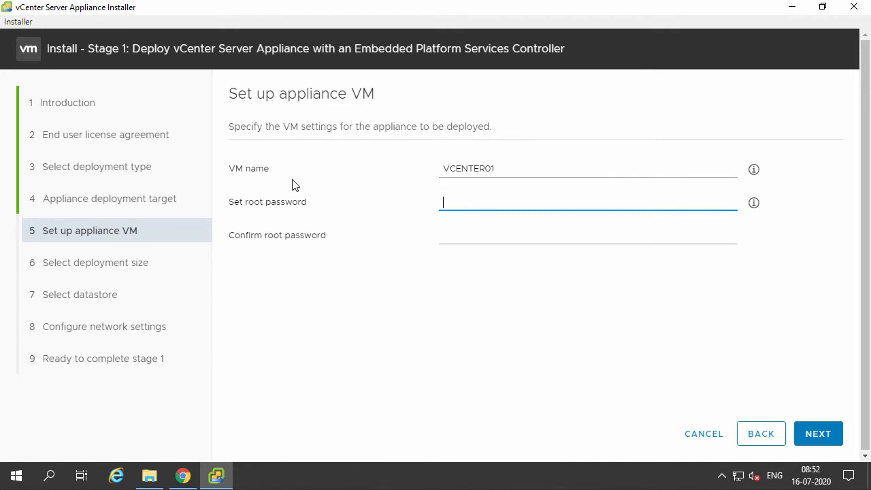
text(•••••••••)
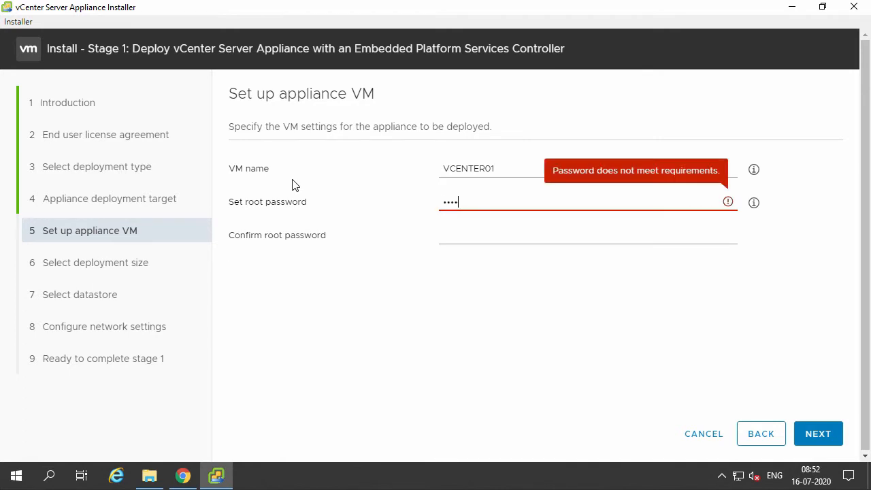
key(Tab)
text(•••••••••)
click(829, 440)
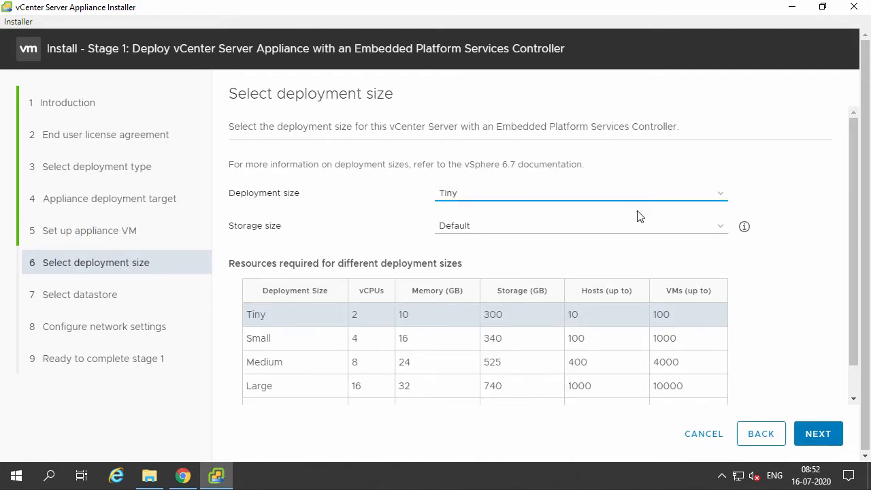
Keep the Tiny deployment size and continue to datastore selection.
click(490, 198)
click(828, 434)
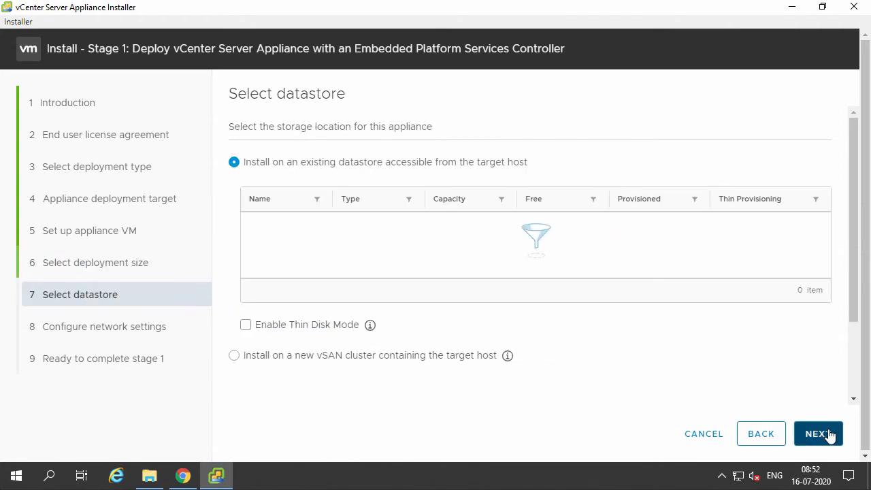
Choose to install on a new vSAN cluster with datacenter name CONTOSO and cluster name HA-Cluster.
click(344, 196)
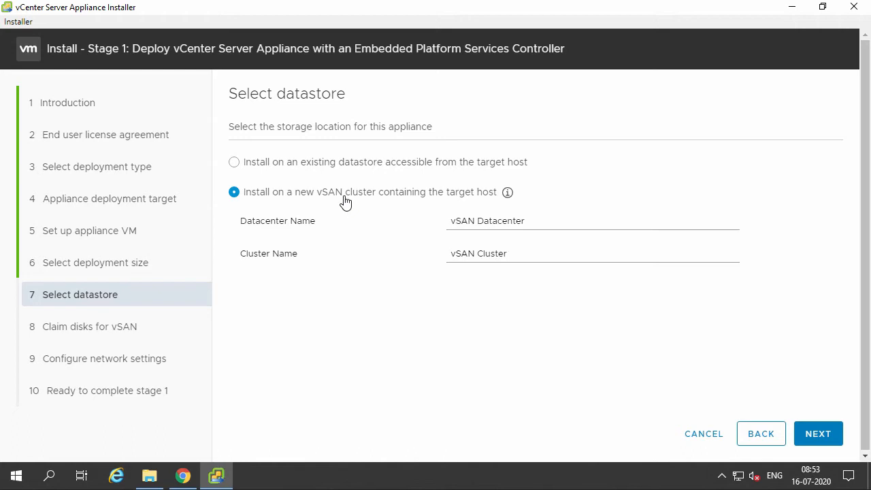
key(Tab)
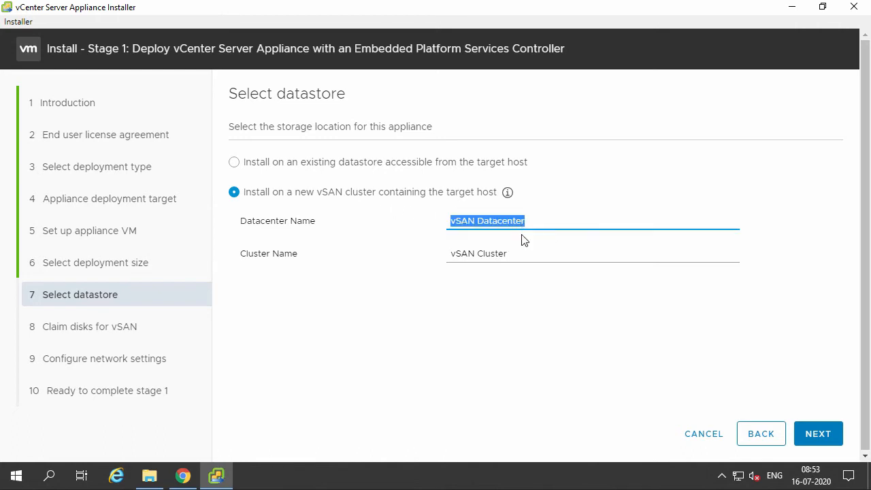
text(CONTOS)
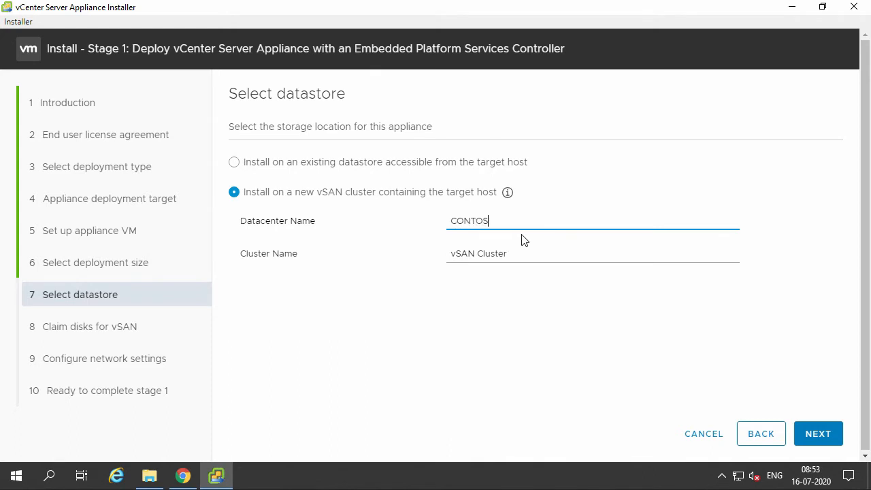
text(O)
key(Tab)
text(HA-Cluster)
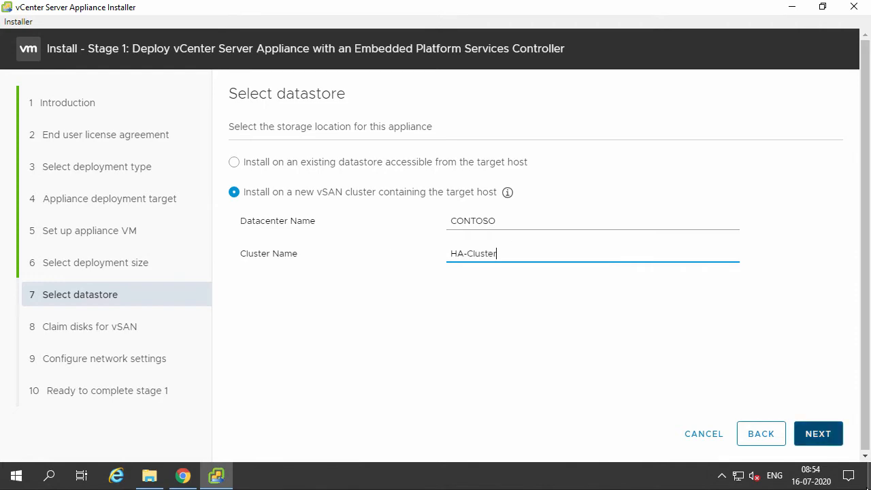
click(817, 436)
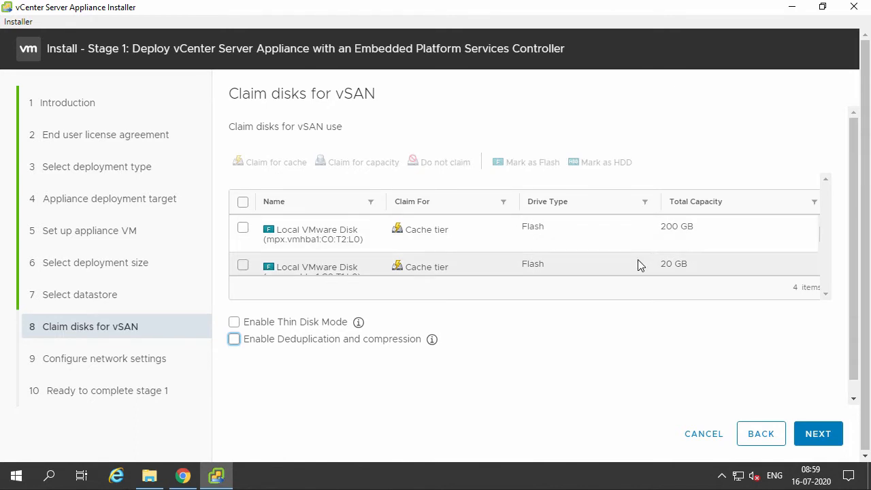
Claim the 200 GB mpx.vmhba1:C0:T2:L0 disk for the vSAN capacity tier.
click(243, 270)
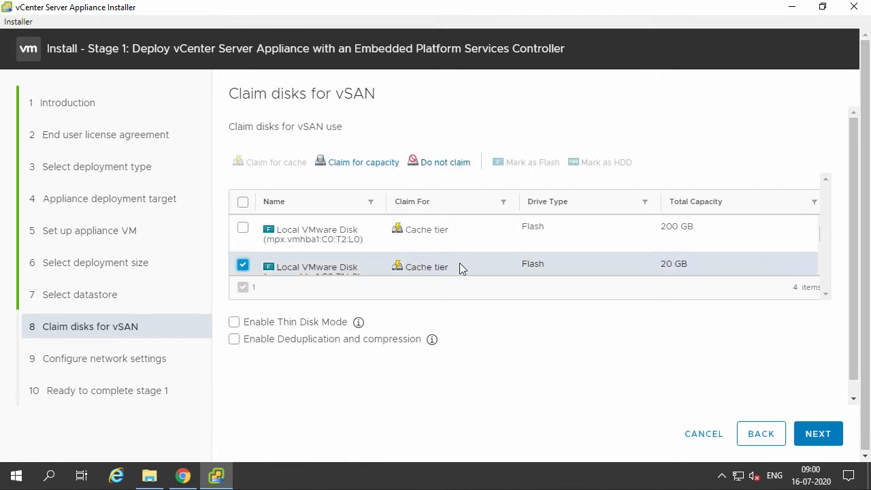
click(244, 264)
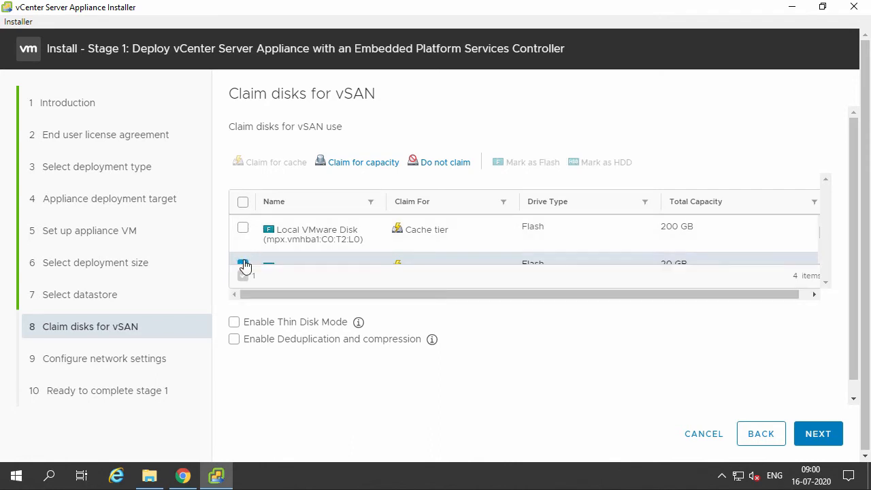
click(246, 225)
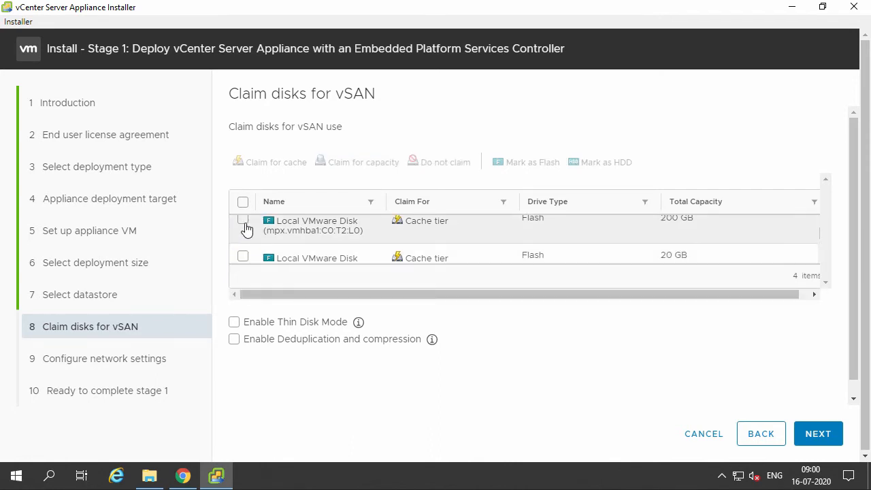
click(243, 221)
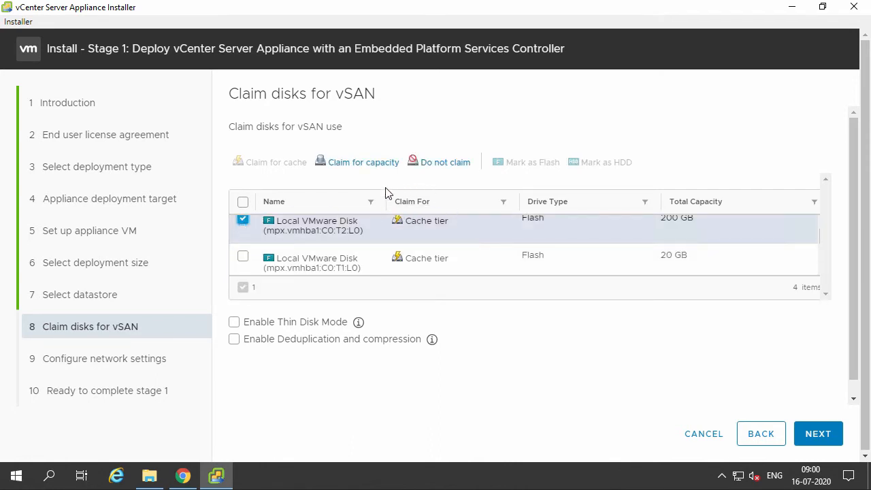
click(347, 163)
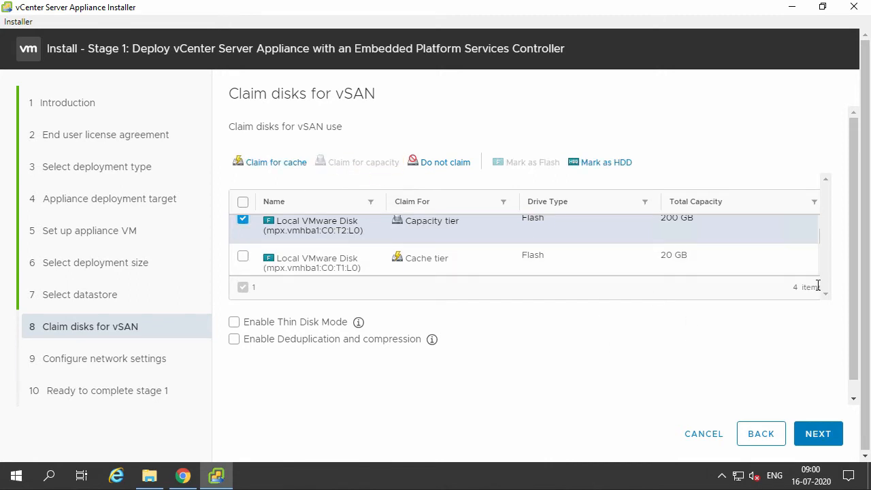
Claim the 200 GB T4 and T3 disks for the vSAN capacity tier as well.
scroll(626, 259, down, 3)
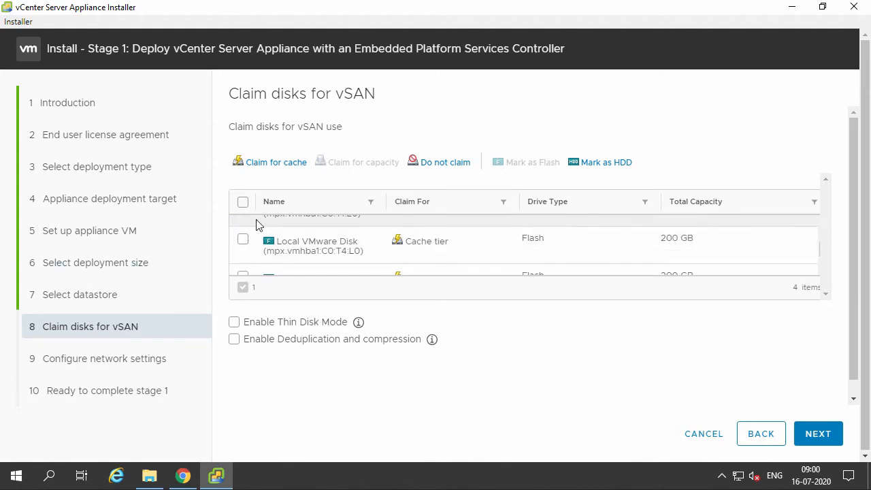
click(243, 238)
scroll(464, 255, down, 1)
click(241, 239)
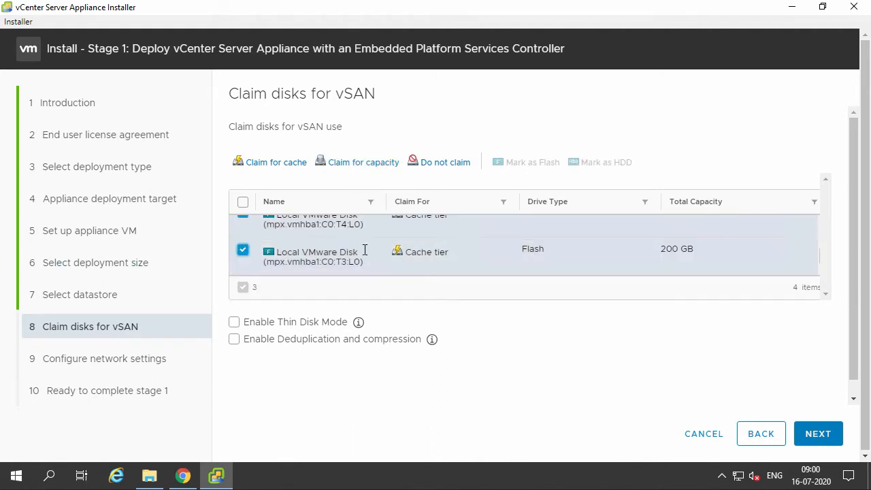
click(367, 163)
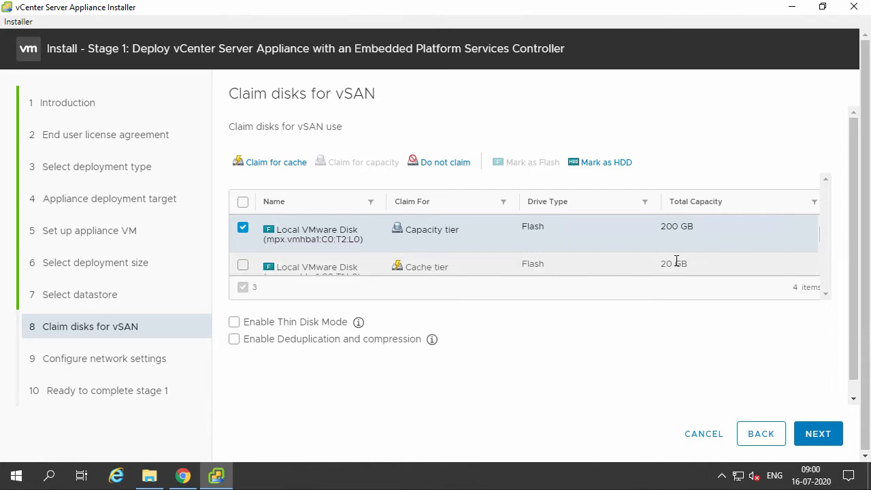
Enable Thin Disk Mode and proceed to the network settings.
click(257, 326)
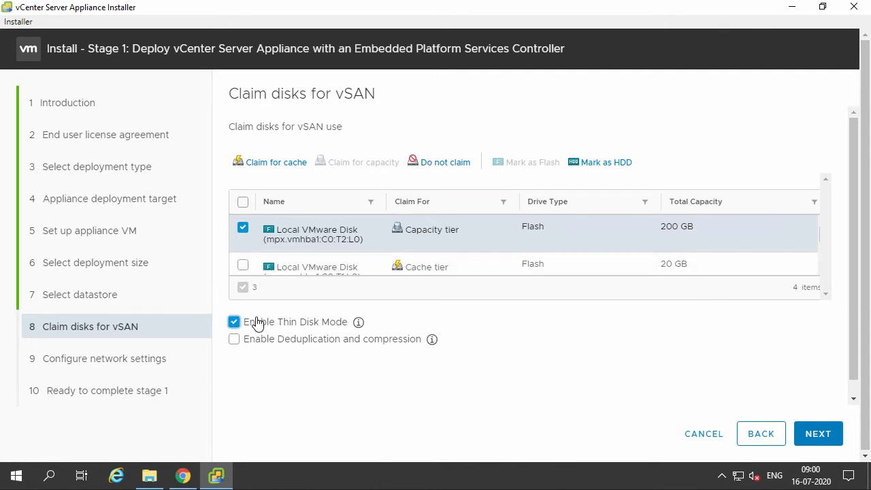
click(815, 437)
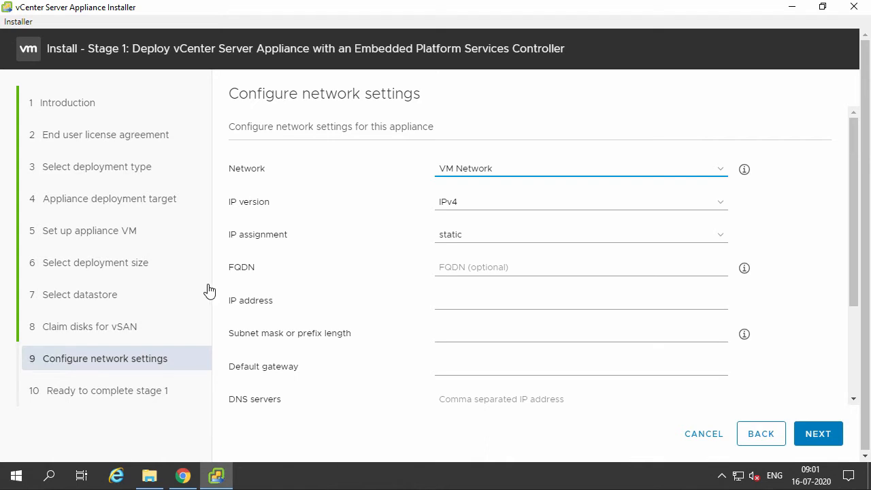
Select VM Network as the appliance's network.
click(569, 170)
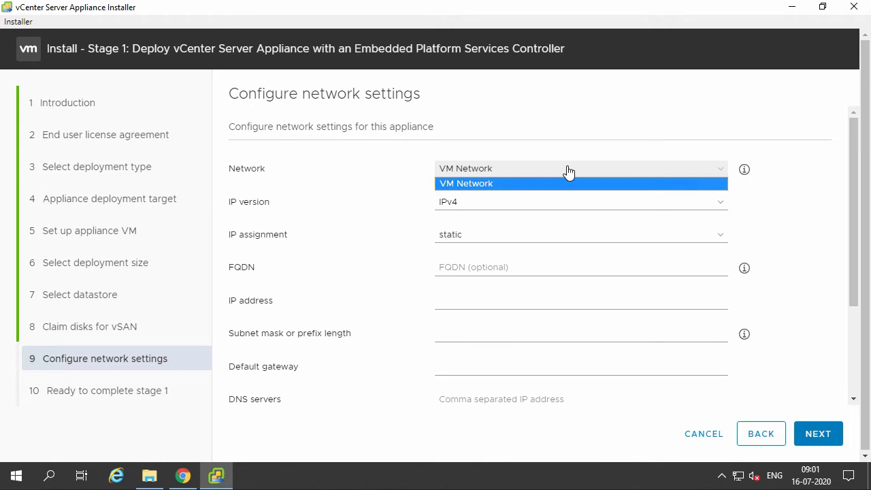
click(522, 181)
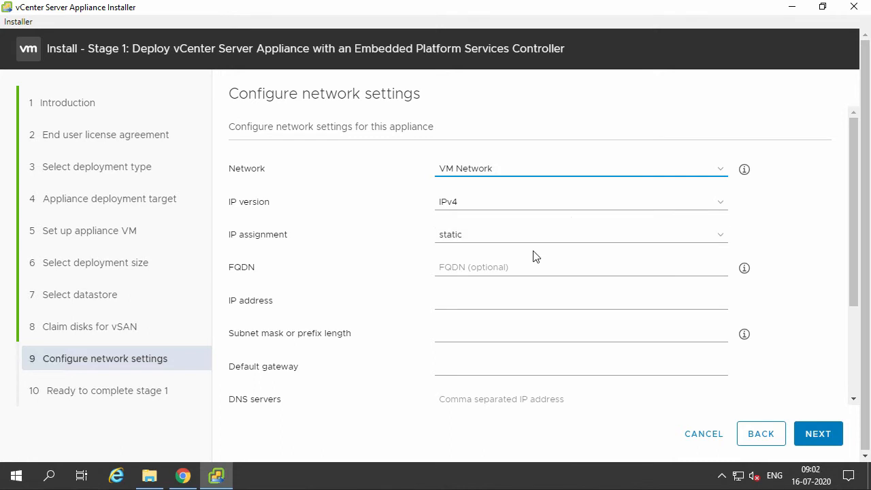
Set the appliance FQDN to VCENTER01.contoso.local and its IP address to 192.168.10.11.
click(517, 268)
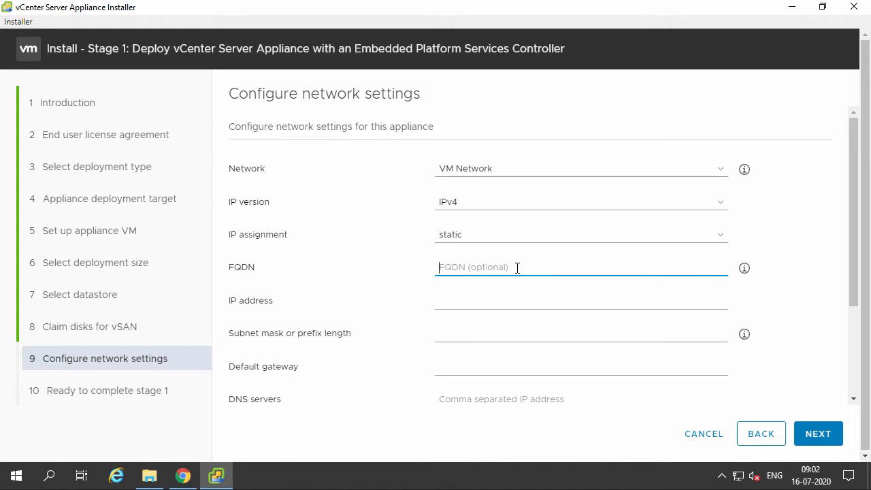
text(VCENTER01)
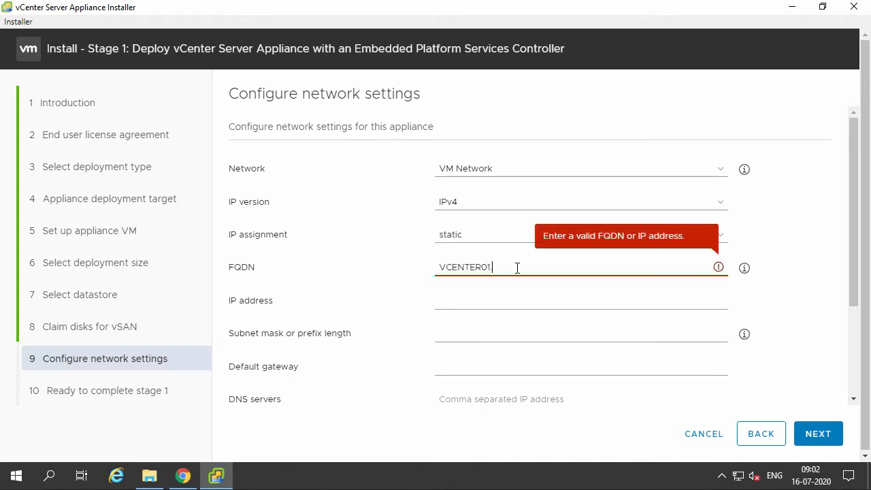
text(.contoso.local)
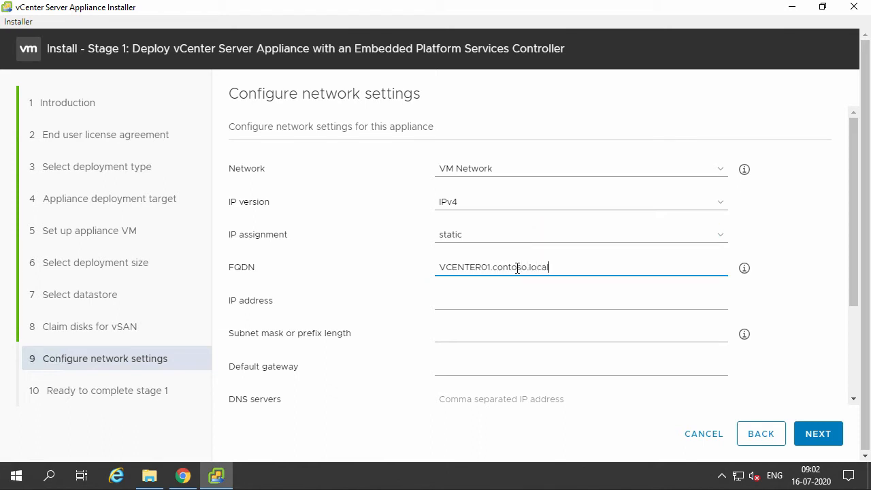
key(Tab)
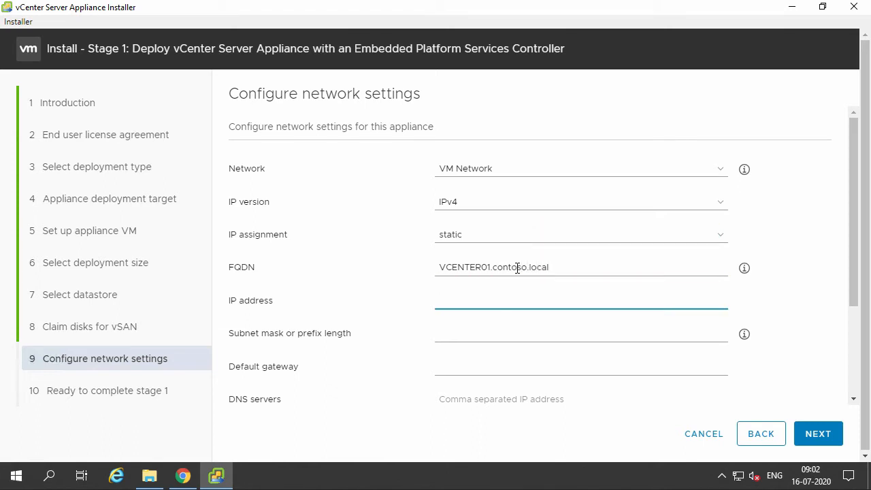
text(192.1)
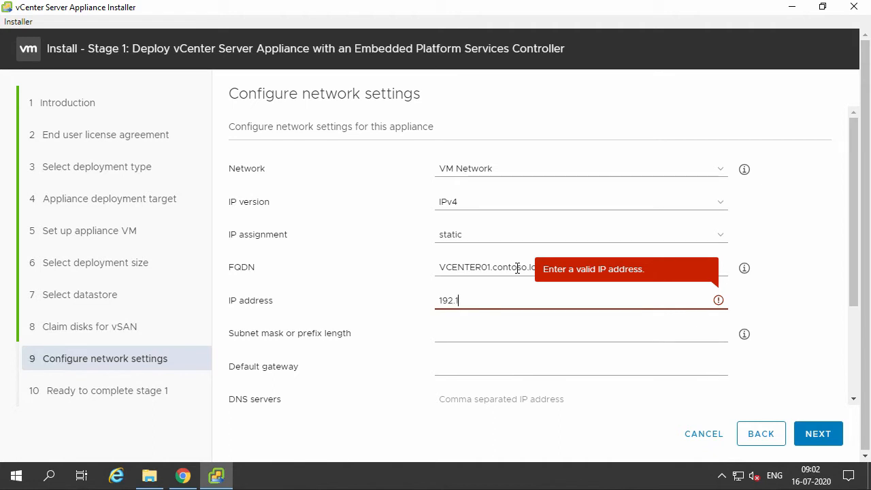
text(68.10.11)
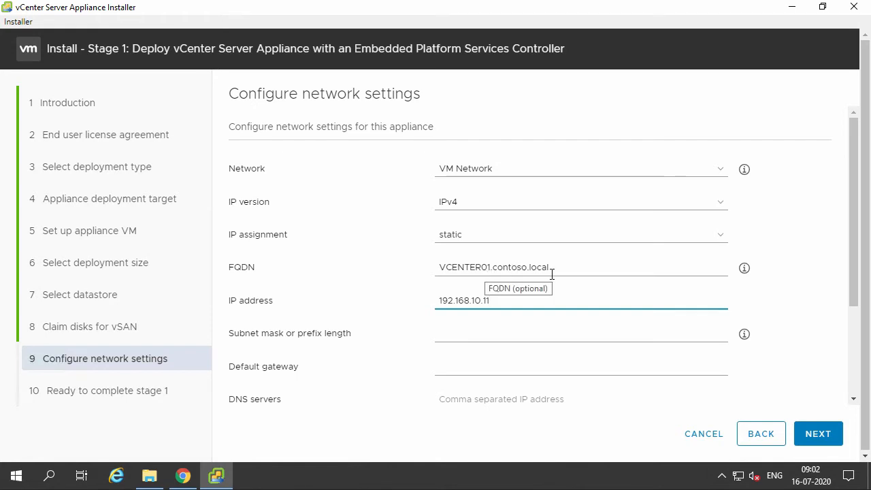
Set the subnet mask to 255.255.255.0 and the default gateway to 192.168.10.254.
click(489, 329)
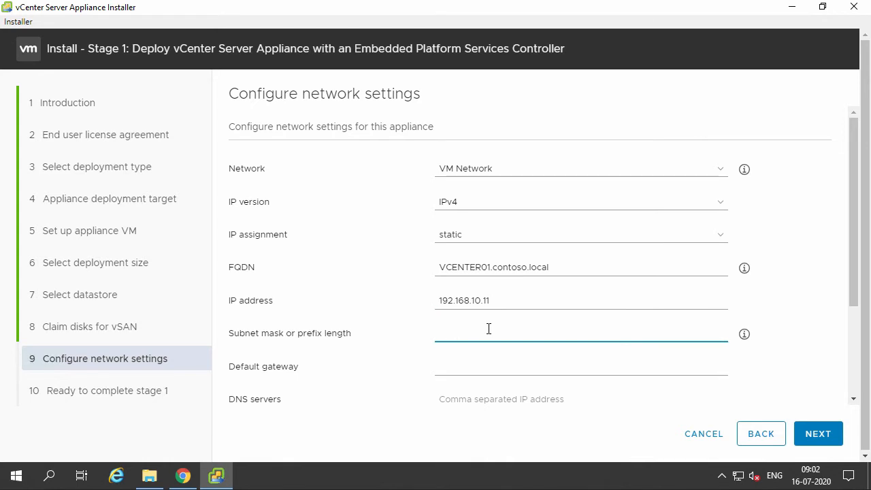
text(255)
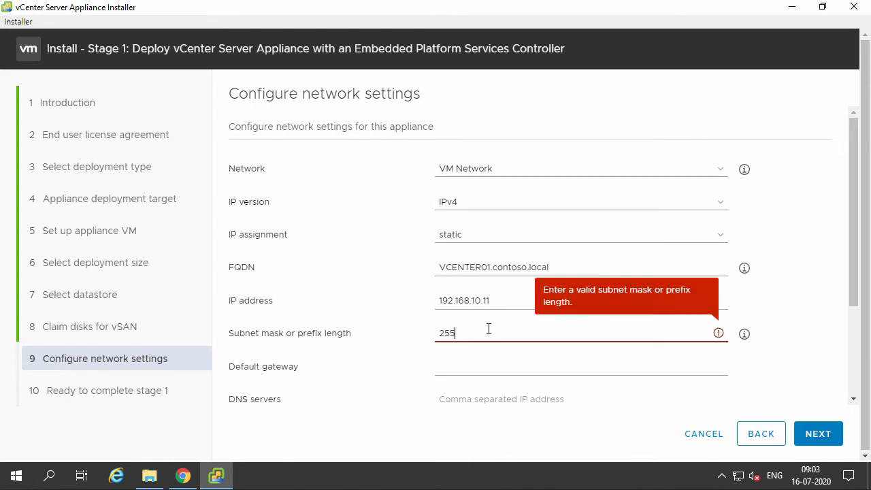
text(.255.255.0)
key(Tab)
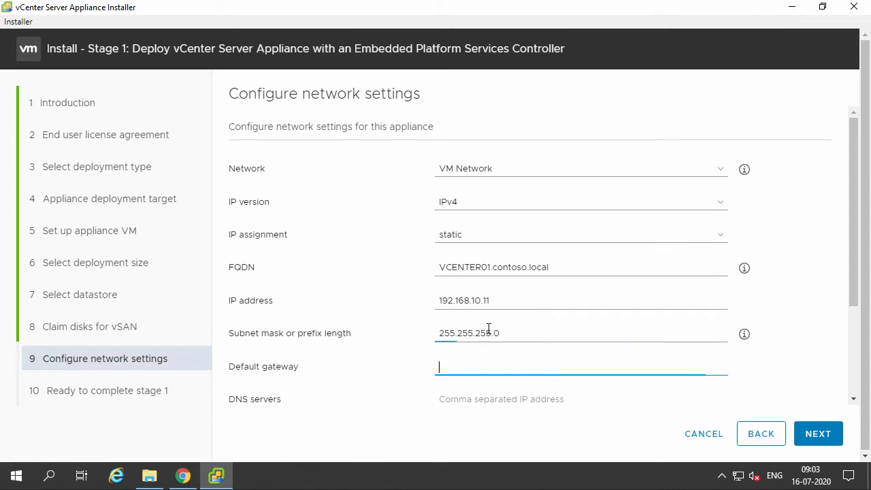
text(192.)
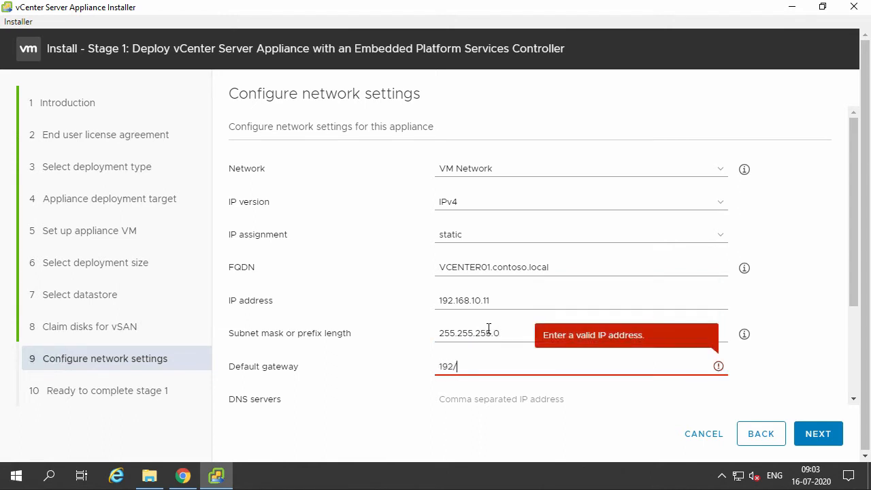
text(168.10.25)
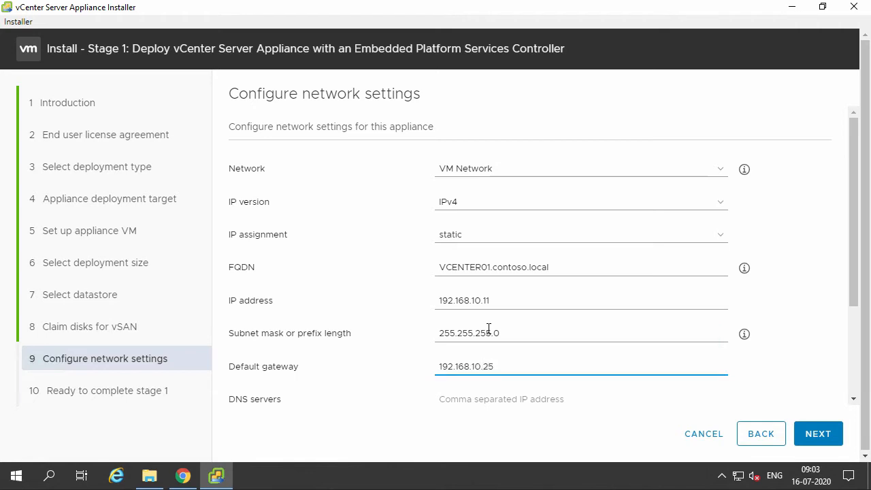
text(4)
key(Tab)
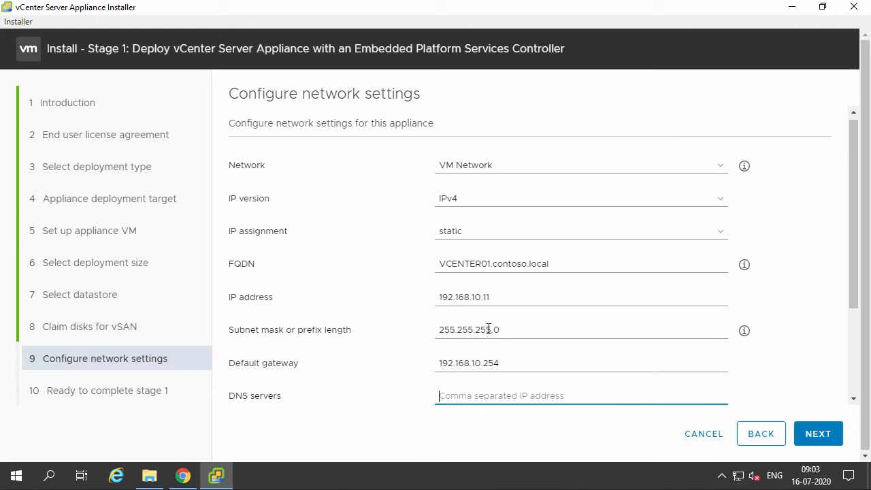
Set the DNS server to 192.168.10.1 and continue to the stage 1 summary.
text(192.168)
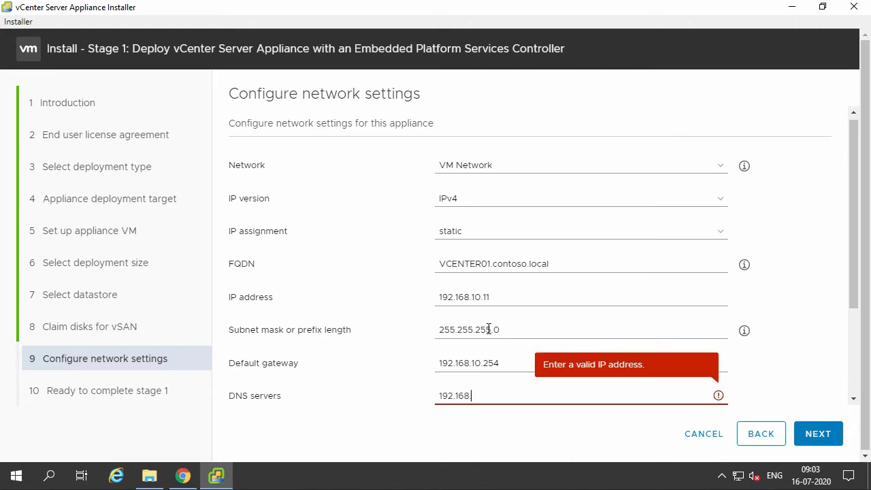
text(.10.1)
scroll(361, 325, down, 2)
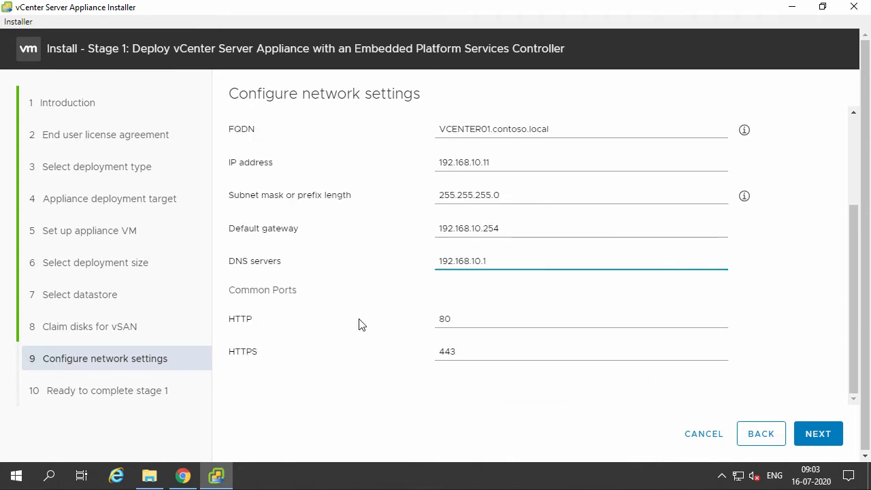
click(822, 433)
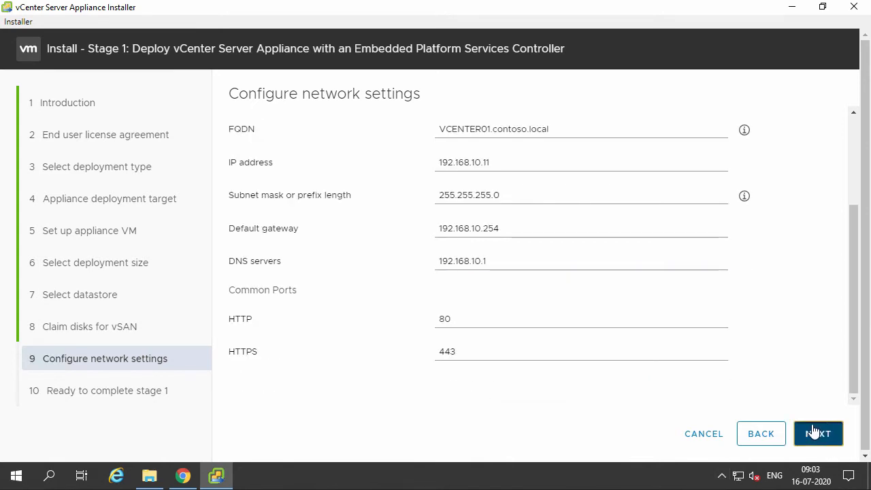
Review the stage 1 summary settings and finish the appliance deployment.
scroll(614, 375, down, 3)
scroll(836, 164, up, 5)
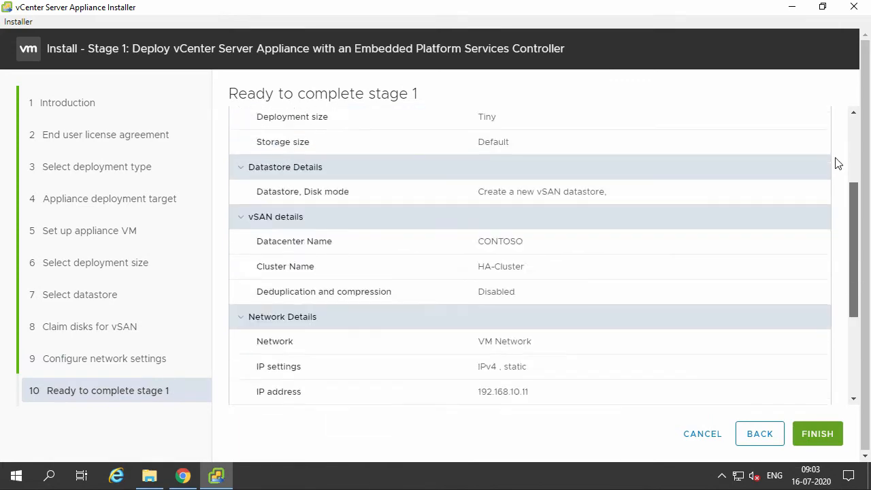
drag(853, 129, 851, 364)
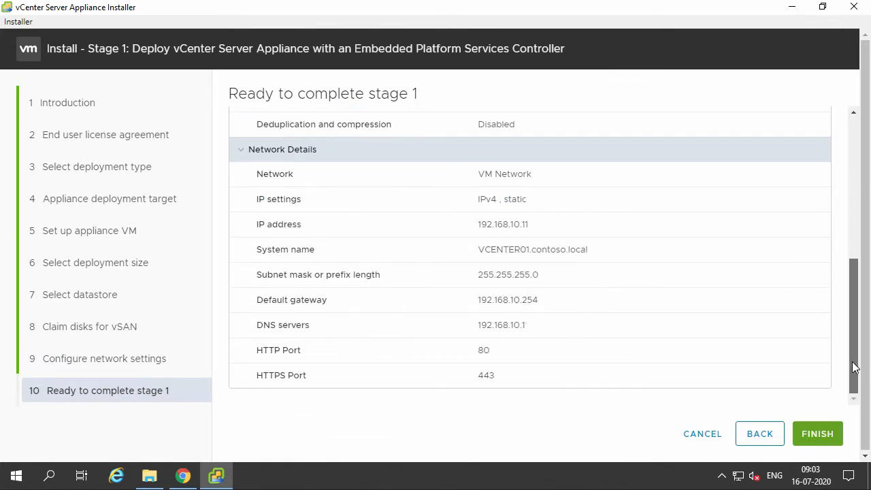
click(817, 434)
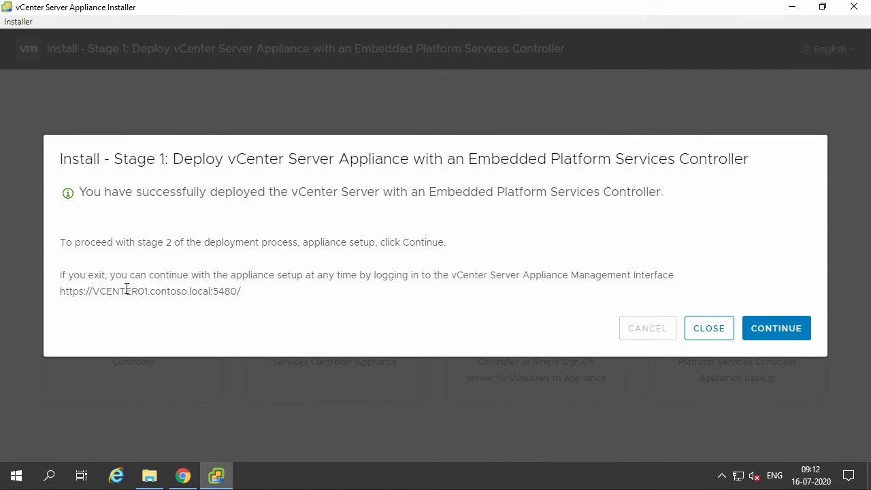
Continue to stage 2 appliance setup and move past its introduction page.
drag(61, 291, 247, 306)
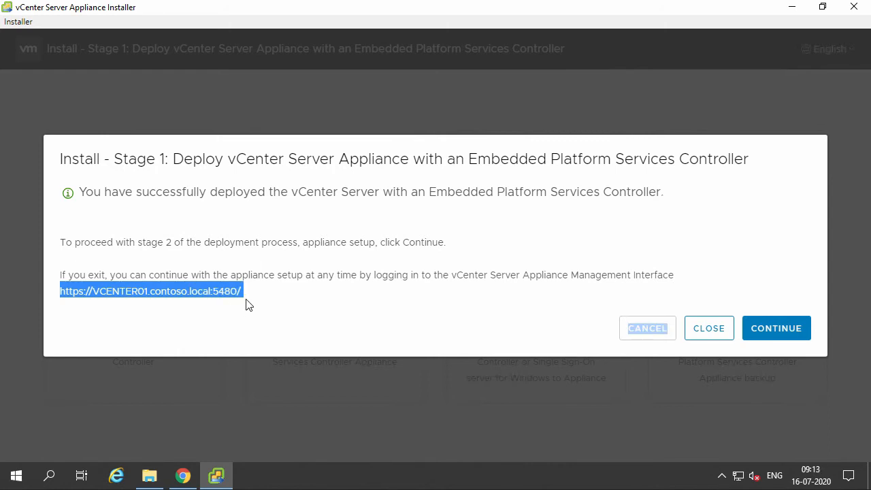
click(776, 328)
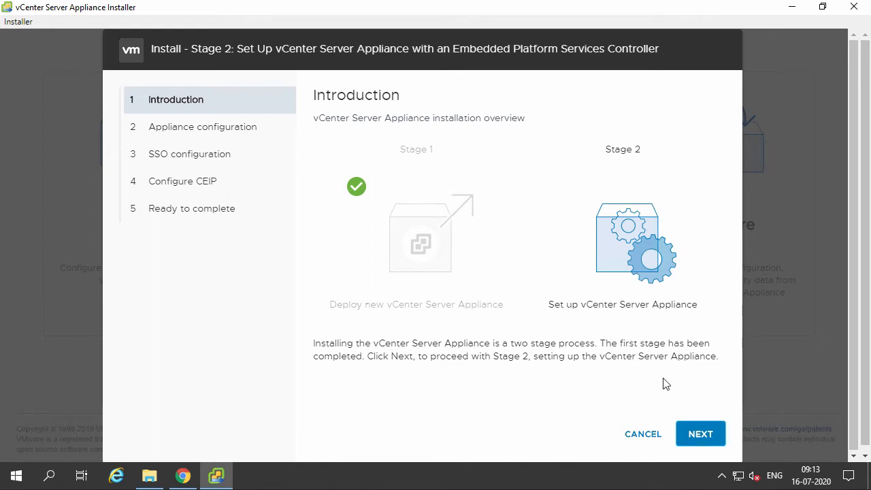
click(694, 433)
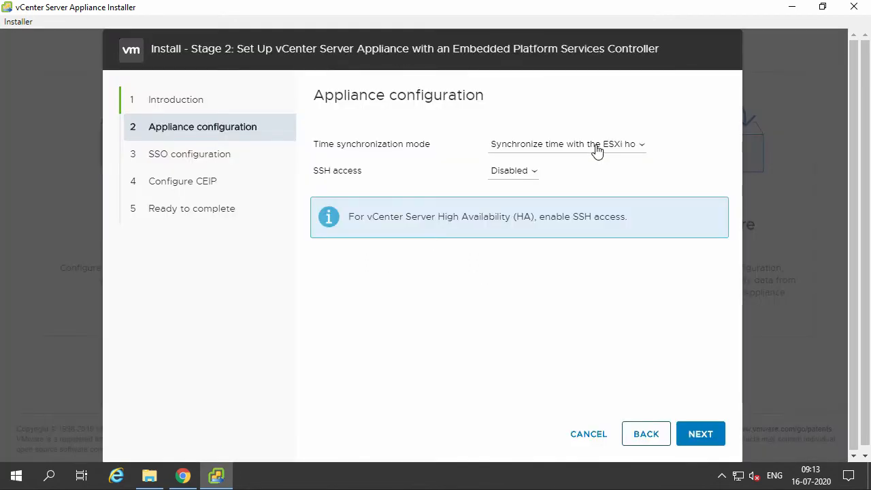
Set time synchronization to NTP servers, using 192.168.10.1 as the NTP server.
click(596, 146)
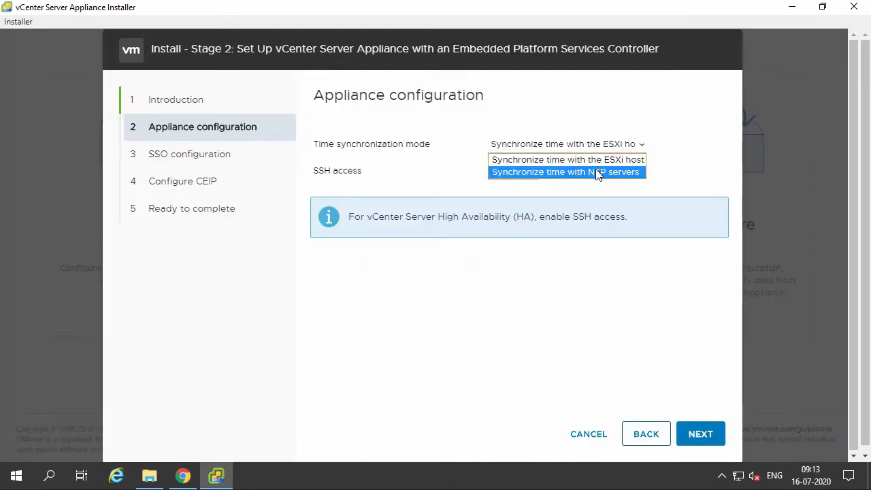
click(595, 172)
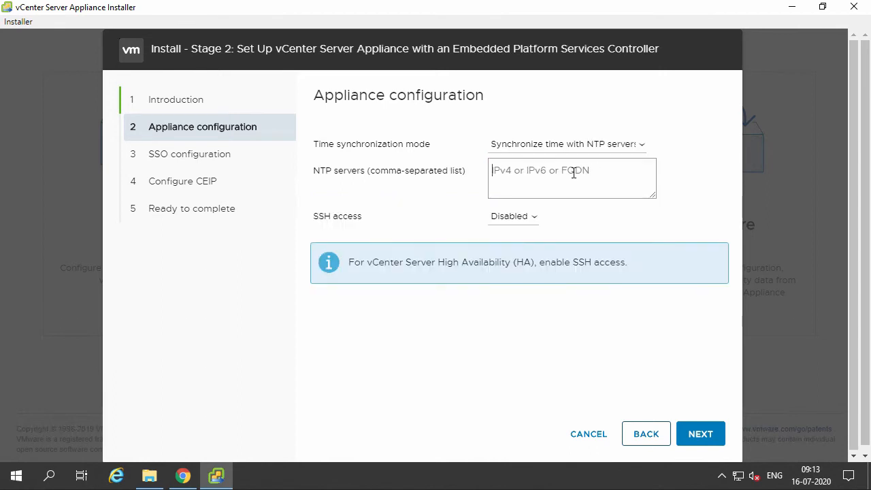
click(574, 173)
text(192.168.10)
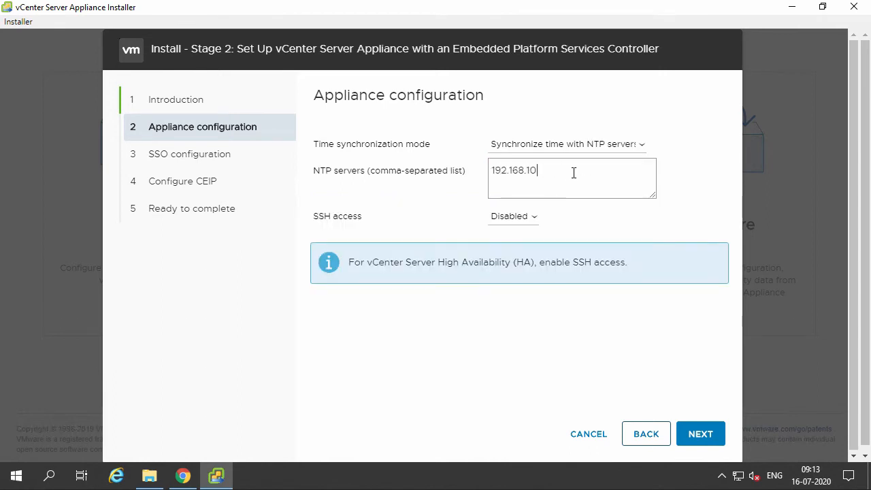
text(.1)
Enable SSH access and continue, accepting the IP address change warning.
click(524, 218)
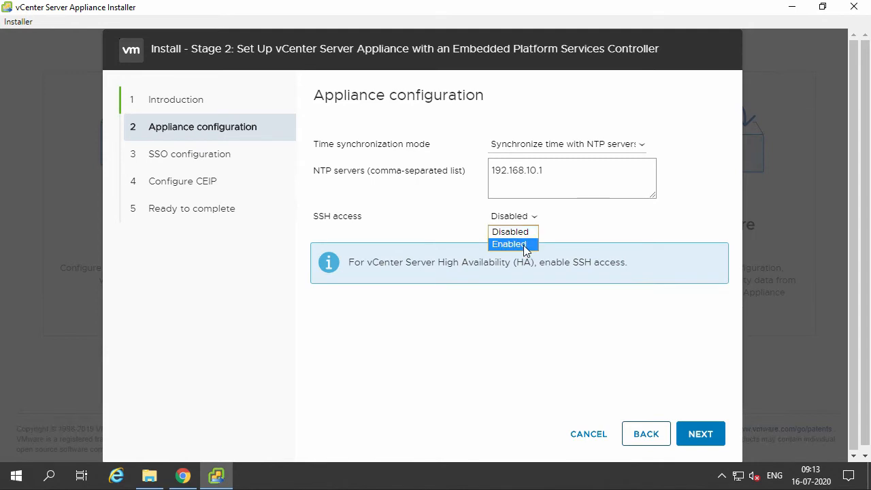
click(525, 245)
click(701, 434)
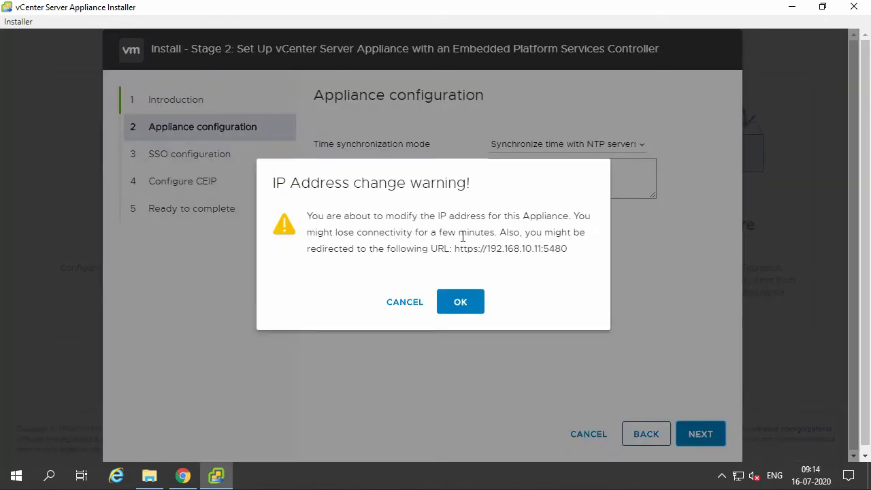
click(466, 302)
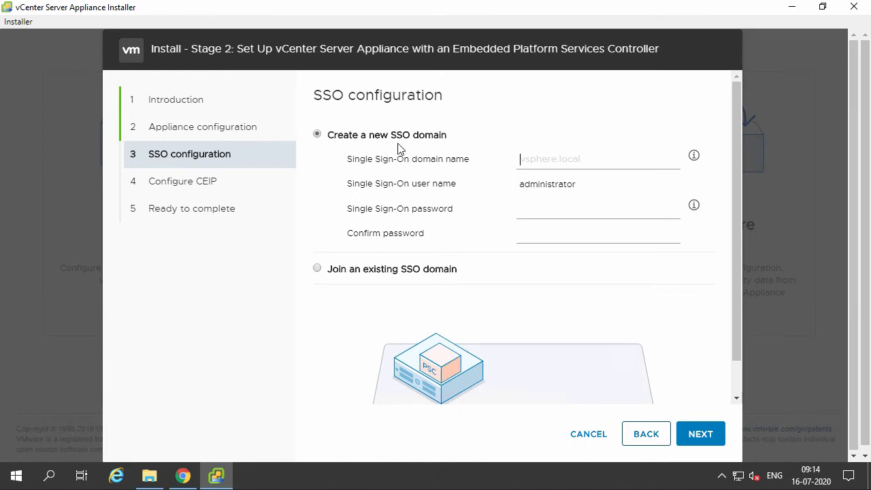
Create a new SSO domain vsphere.local, enter and confirm the administrator password, and continue.
click(560, 164)
text(vsphere.local)
key(Tab)
text(•••••••••)
key(Tab)
text(•••••••••)
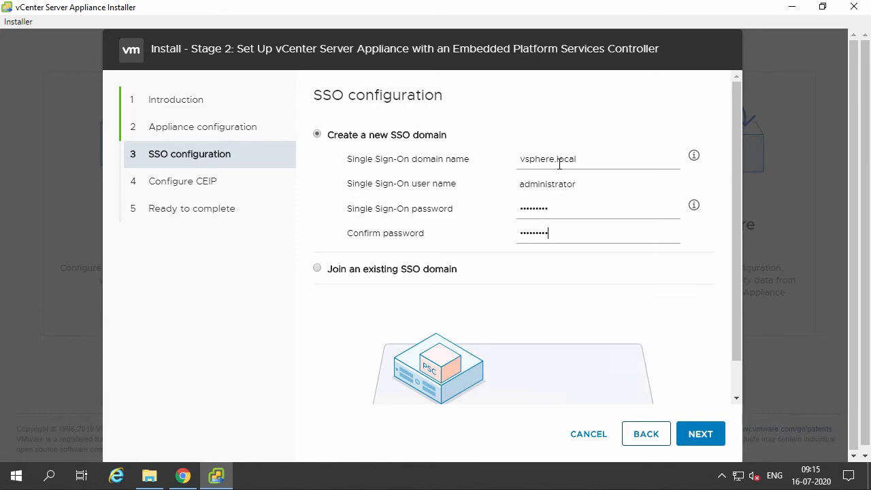
click(704, 433)
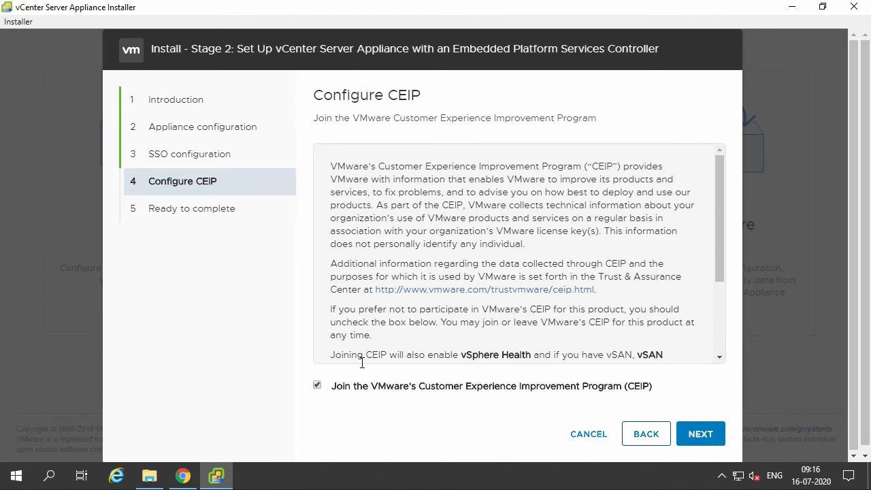
Opt out of the Customer Experience Improvement Program and start the stage 2 installation.
click(341, 392)
click(700, 434)
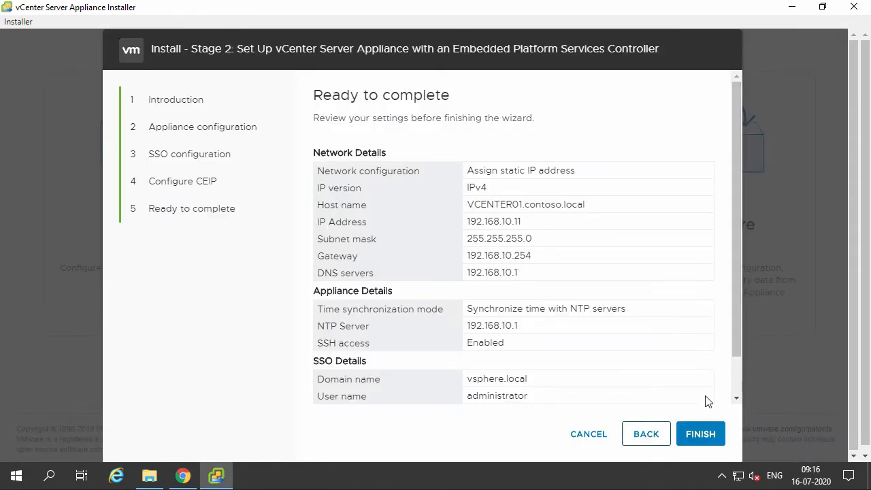
click(701, 435)
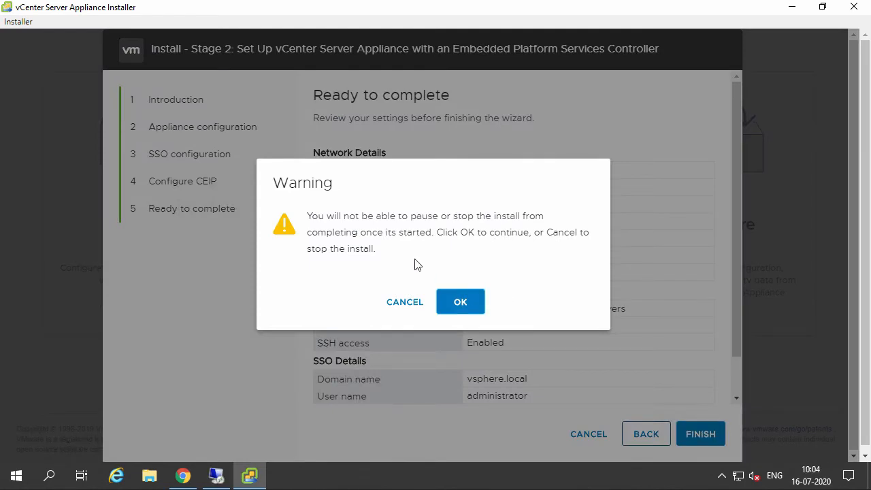
click(461, 302)
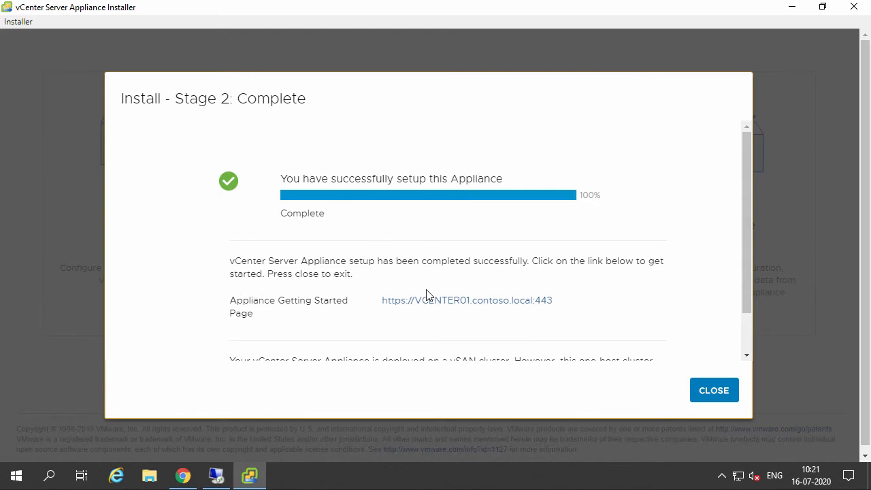
Open the appliance Getting Started page from the installer and proceed past the browser's certificate warning.
click(470, 307)
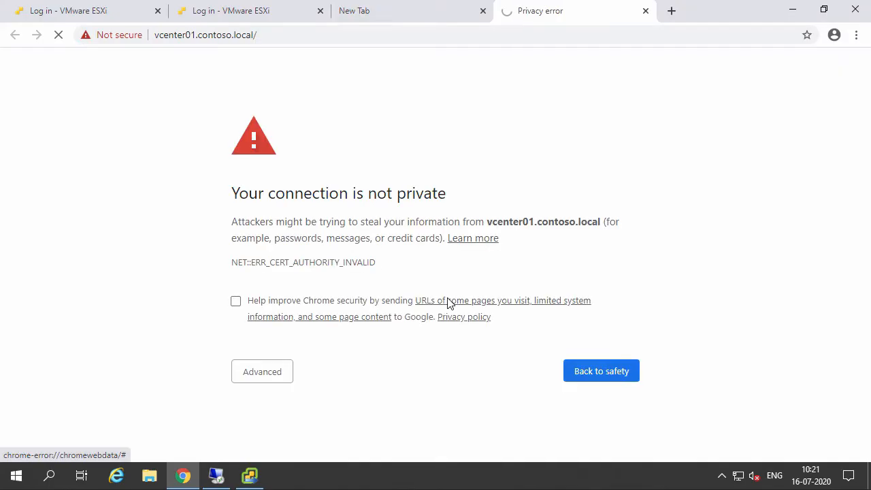
click(265, 378)
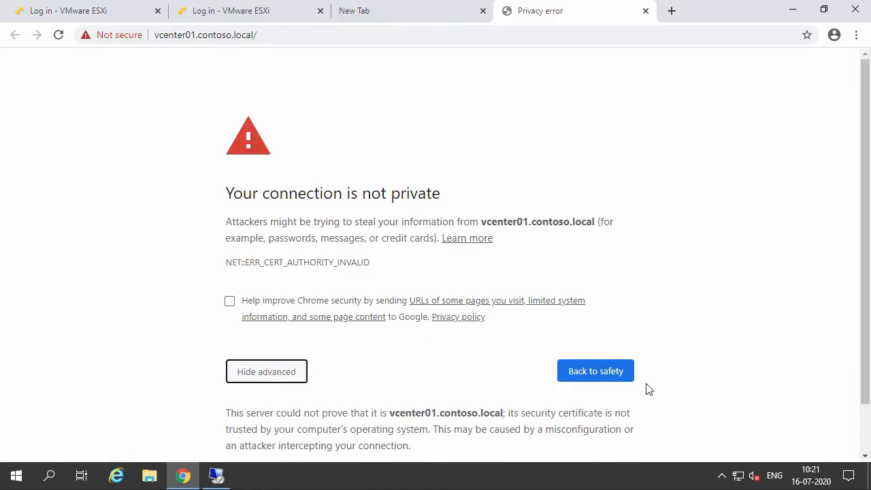
scroll(323, 428, down, 1)
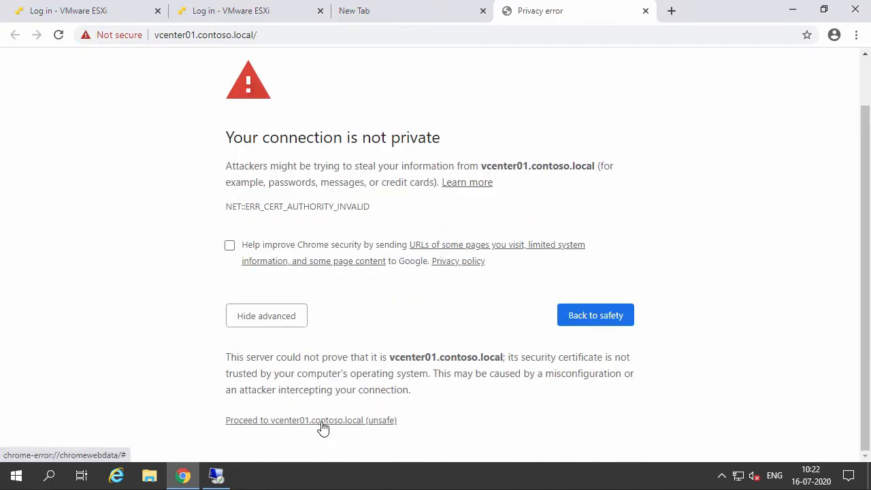
click(322, 420)
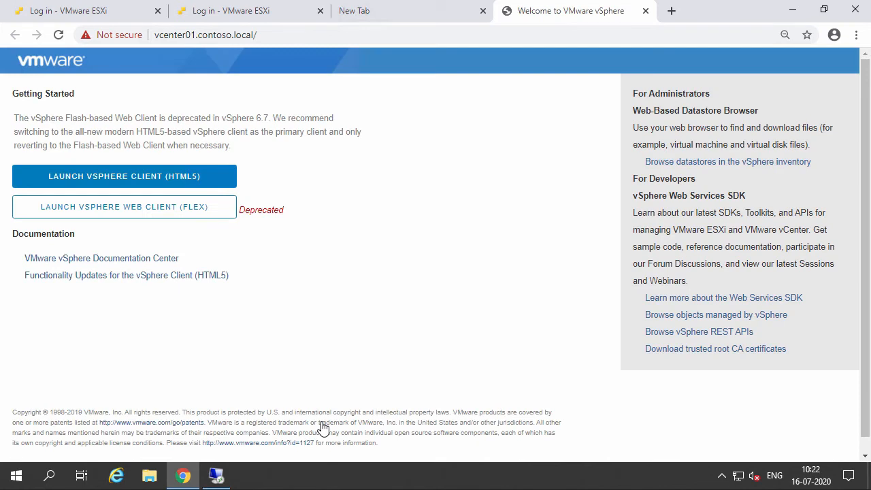
click(213, 182)
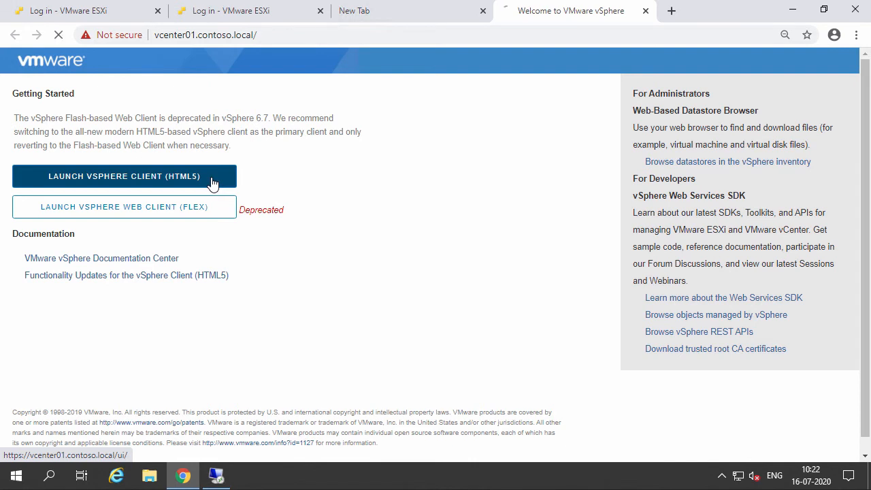
click(163, 215)
click(157, 251)
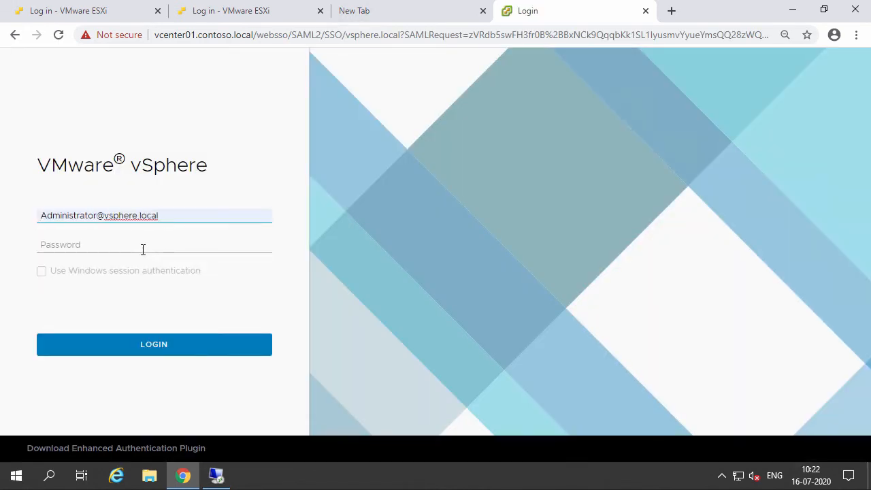
click(143, 250)
text(•••••••••)
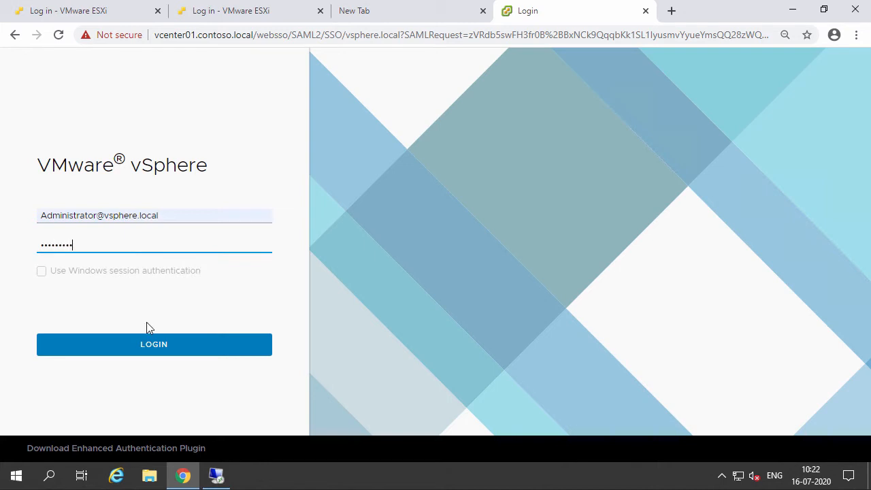
click(131, 357)
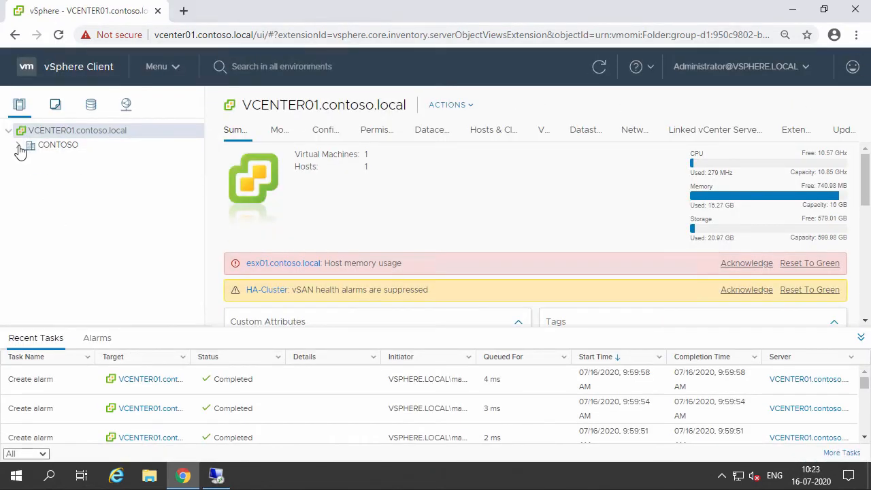
Expand the inventory tree and inspect the CONTOSO datacenter, HA-Cluster, host esx01 and the VCENTER01 virtual machine.
click(20, 146)
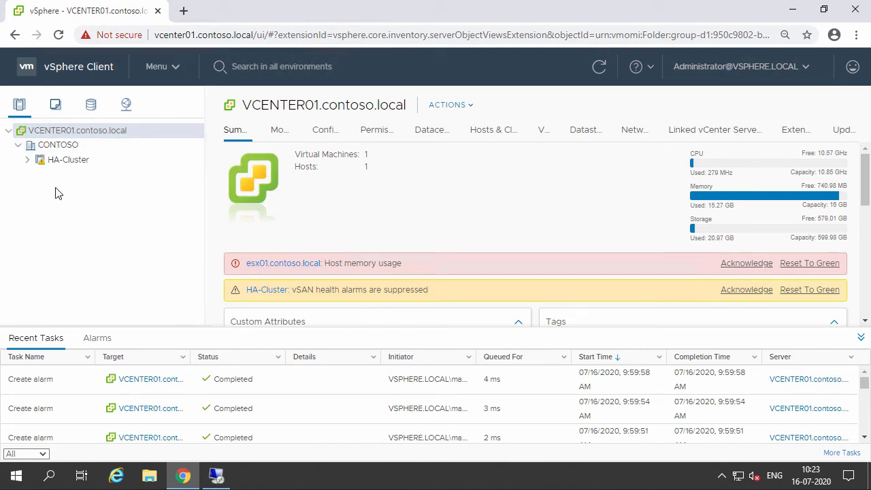
click(27, 160)
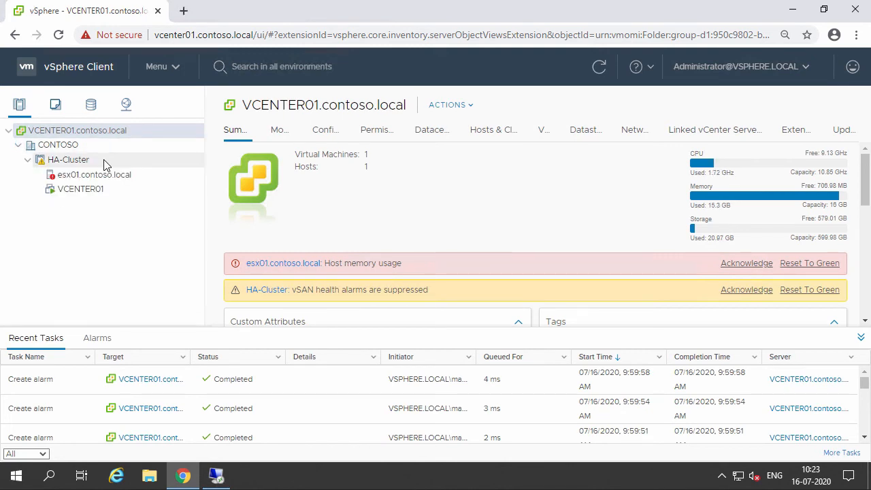
click(105, 163)
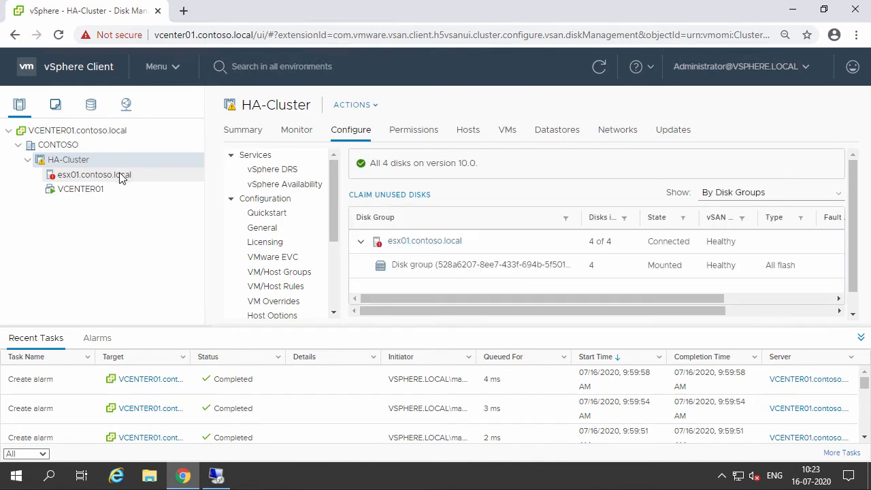
click(121, 177)
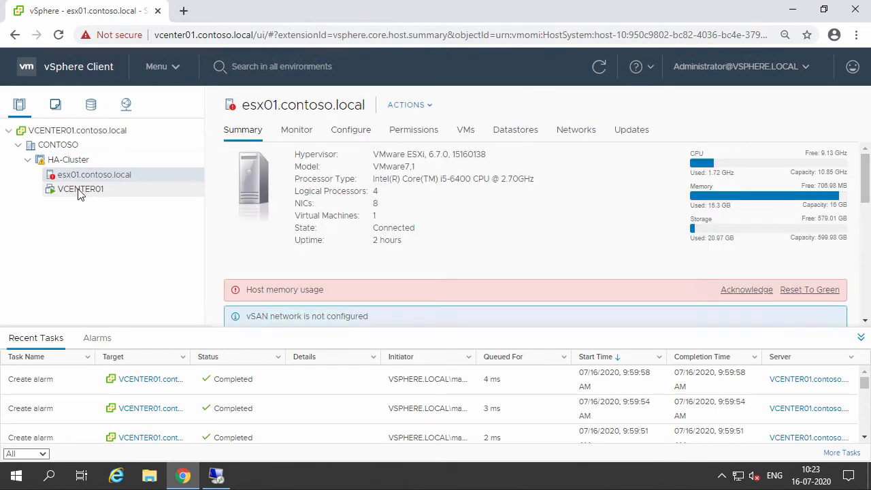
click(77, 191)
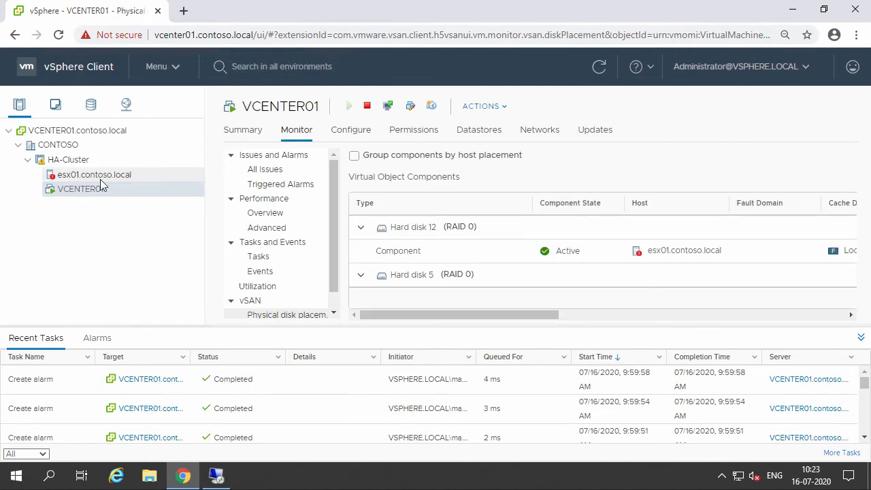
click(80, 145)
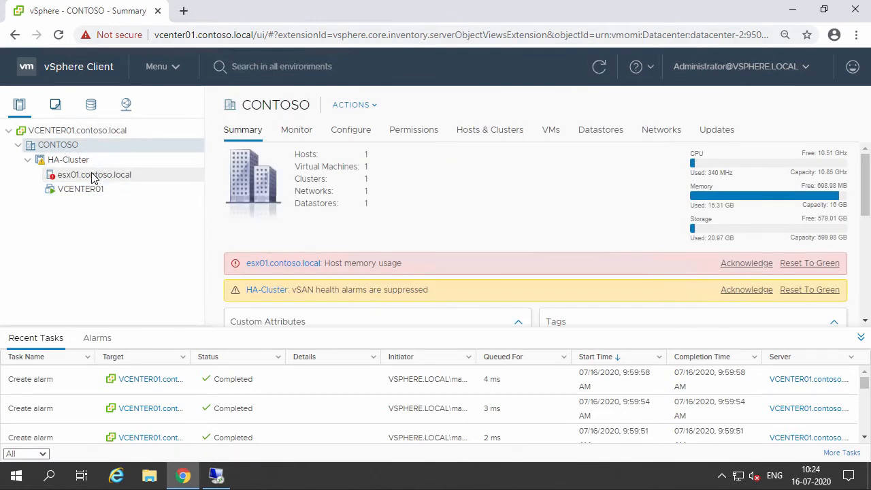
click(75, 161)
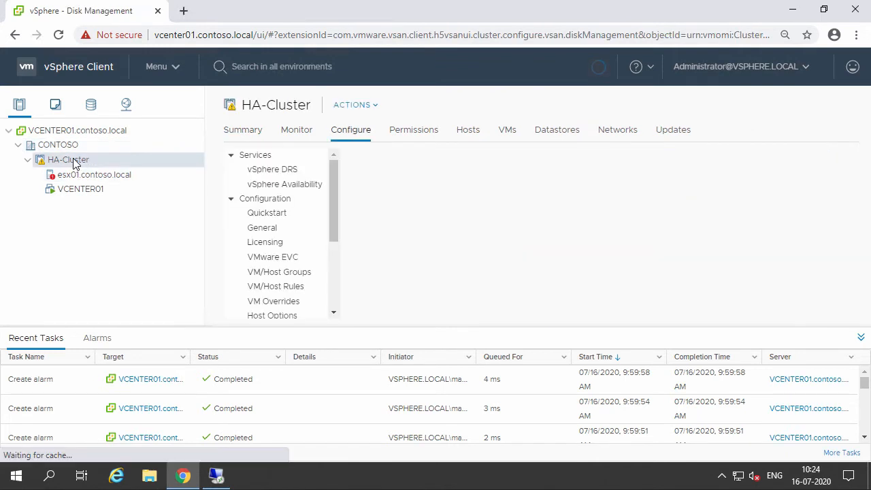
click(85, 178)
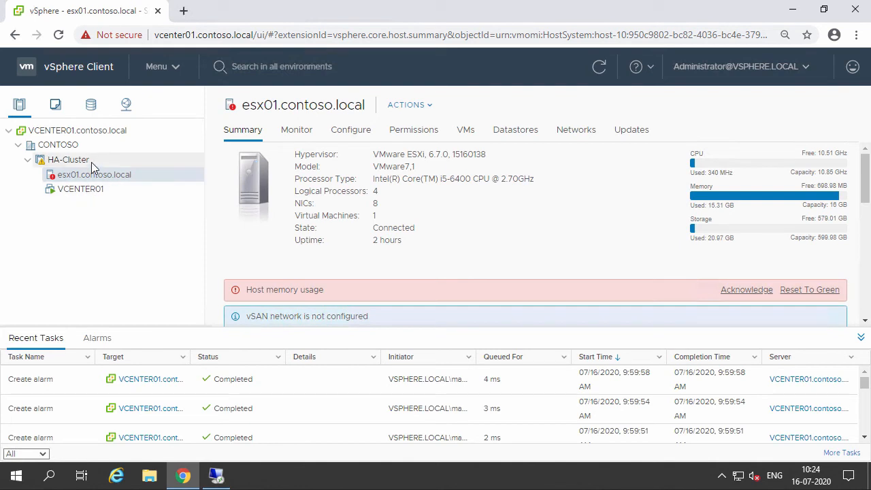
click(76, 130)
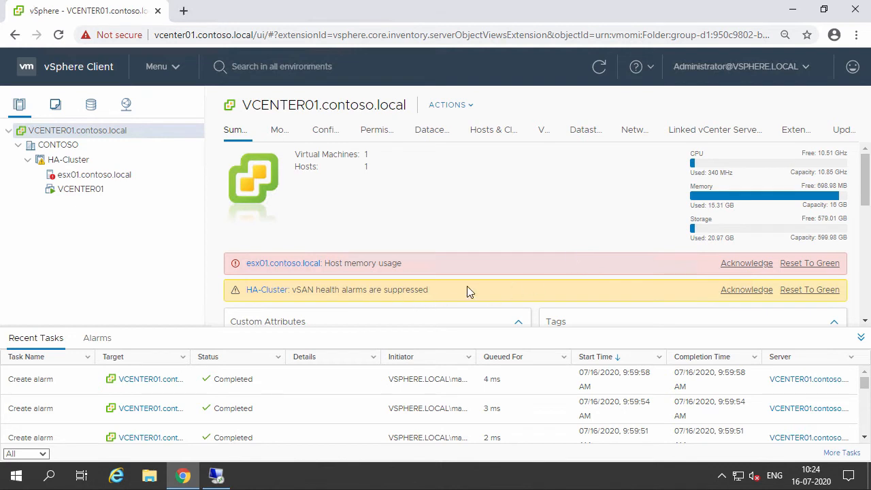
In HA-Cluster's Quickstart, edit the cluster basics to turn on vSphere DRS and vSphere HA alongside vSAN.
click(58, 159)
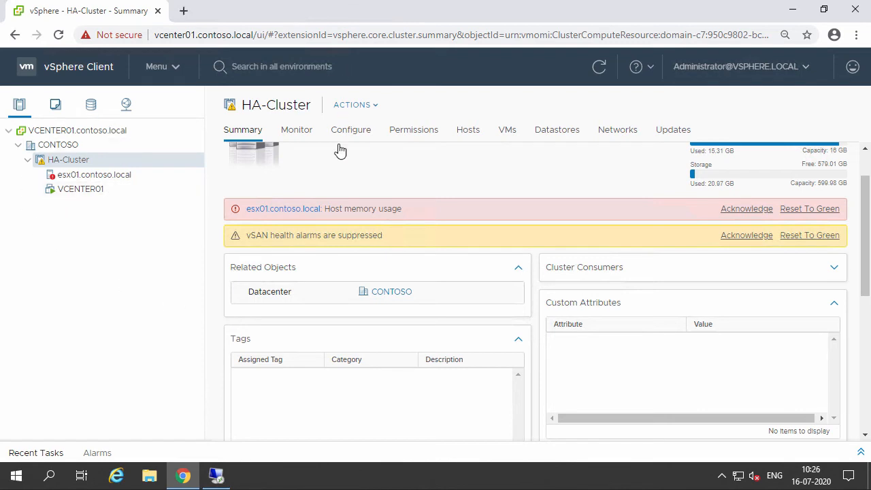
click(368, 134)
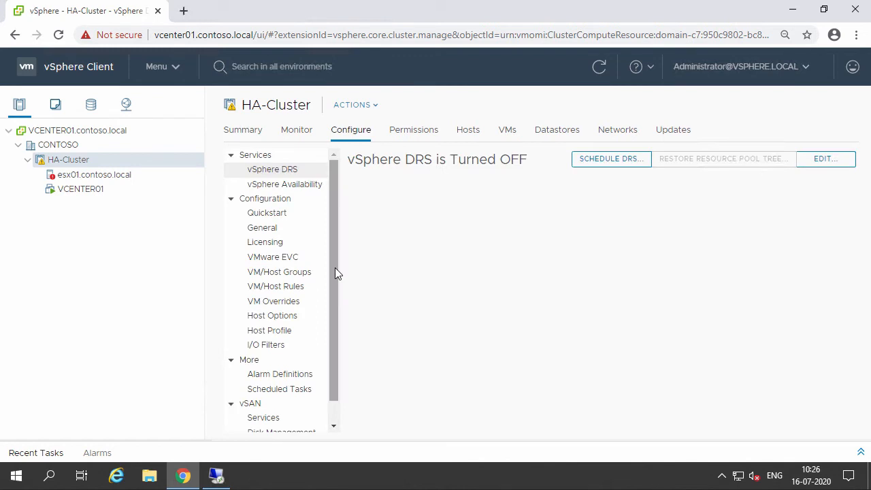
click(305, 220)
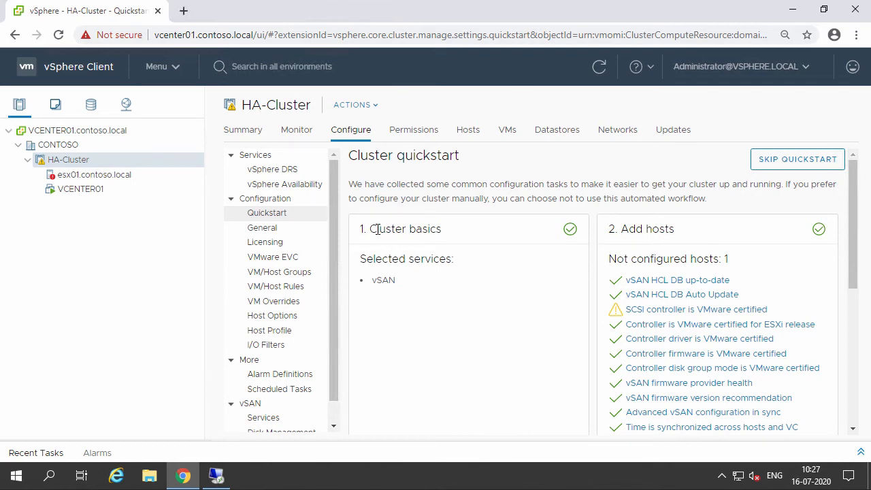
scroll(378, 226, down, 6)
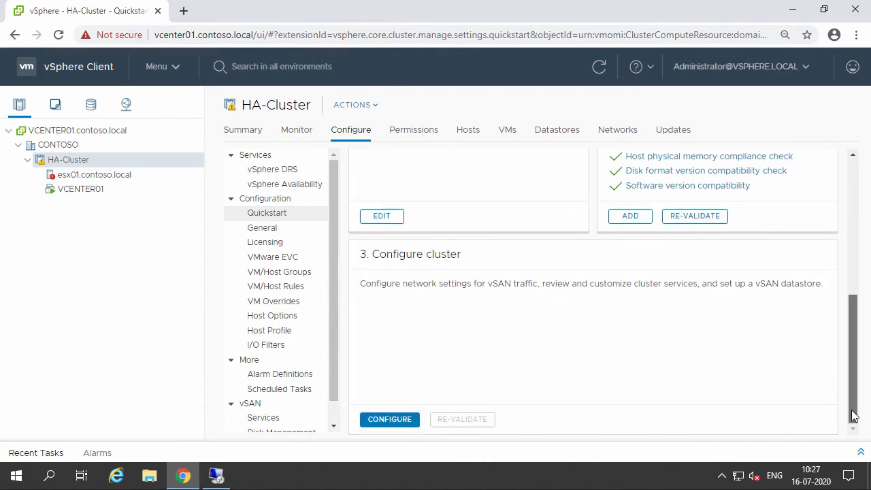
scroll(373, 332, up, 3)
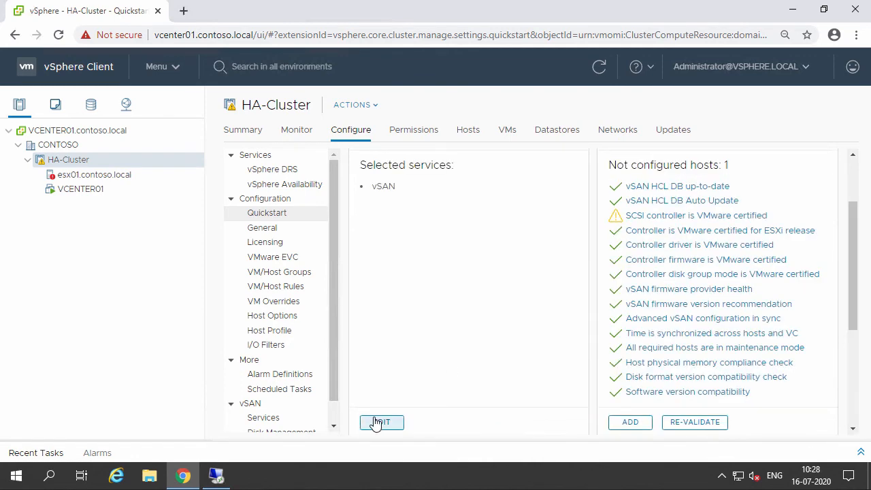
click(380, 422)
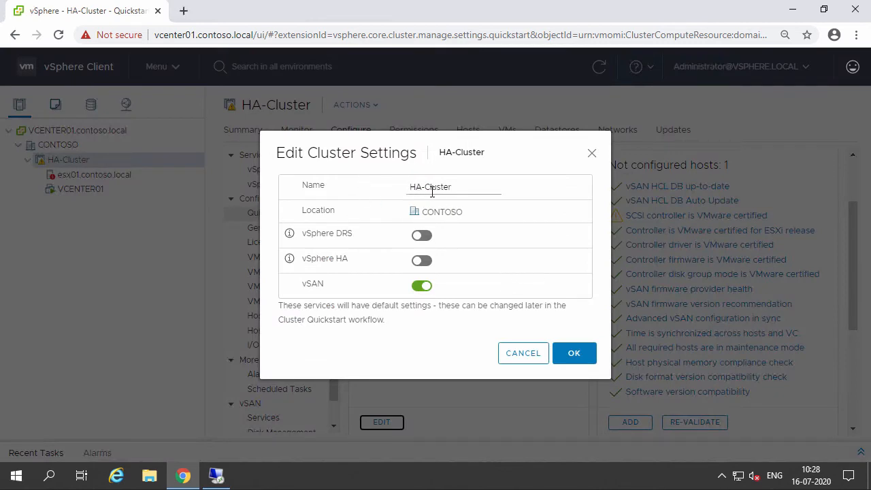
triple_click(428, 194)
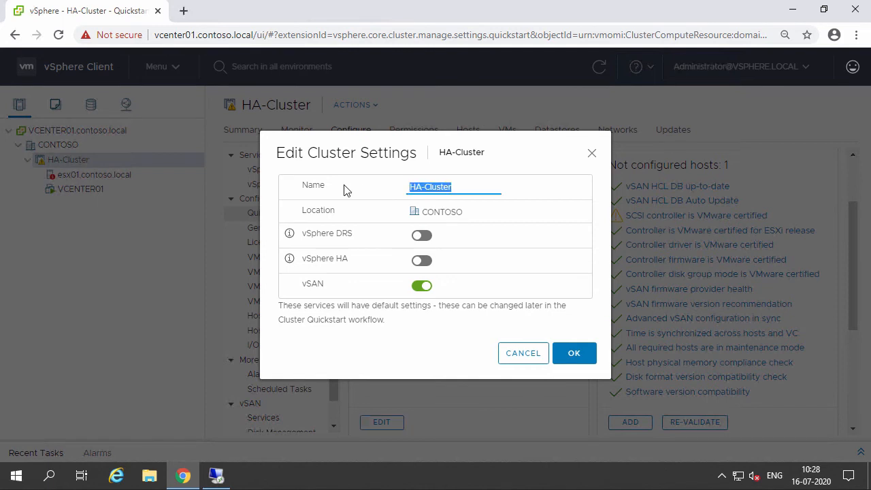
click(479, 186)
drag(481, 186, 364, 190)
key(Tab)
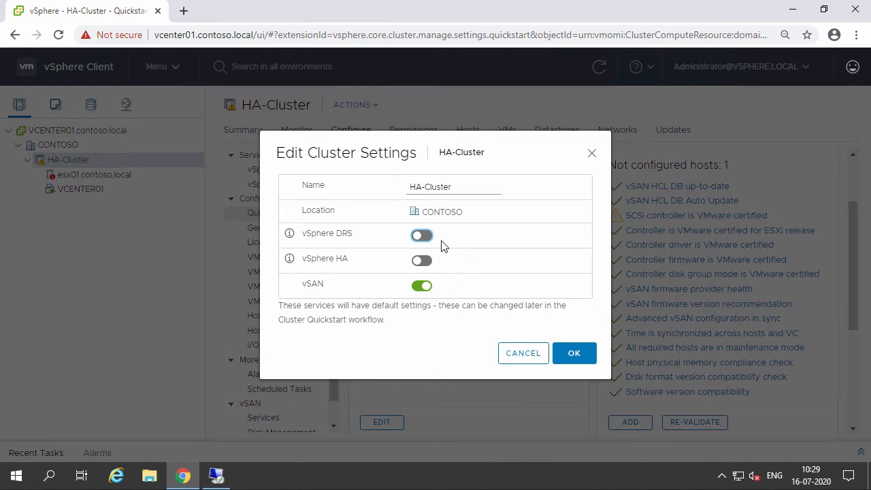
click(423, 237)
click(422, 261)
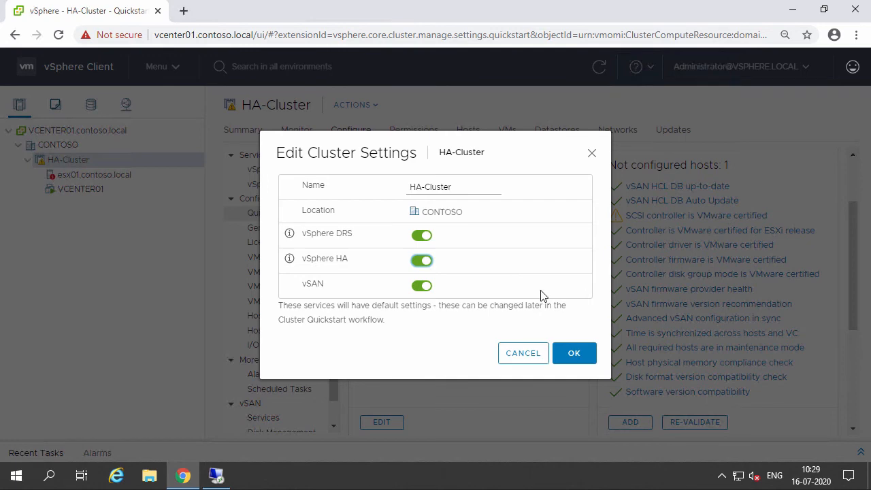
click(572, 352)
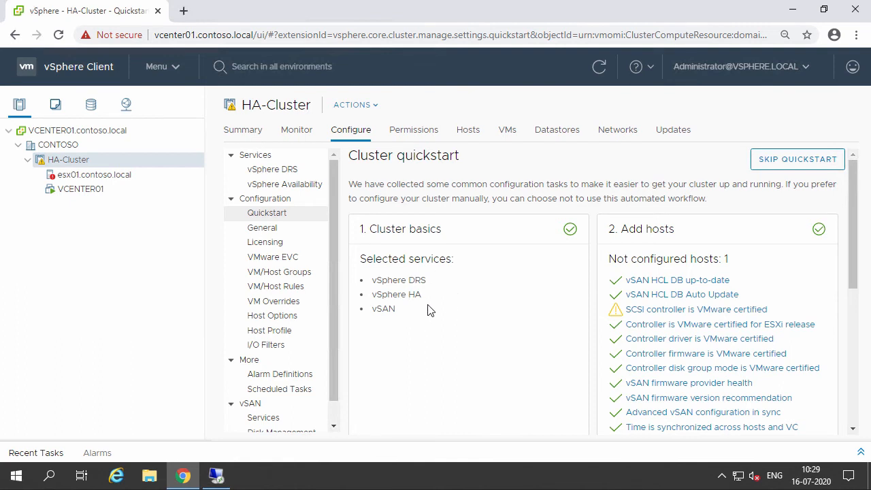
Start adding hosts to the cluster and enter esx02.contoso.local with user root and its root password.
scroll(850, 231, down, 1)
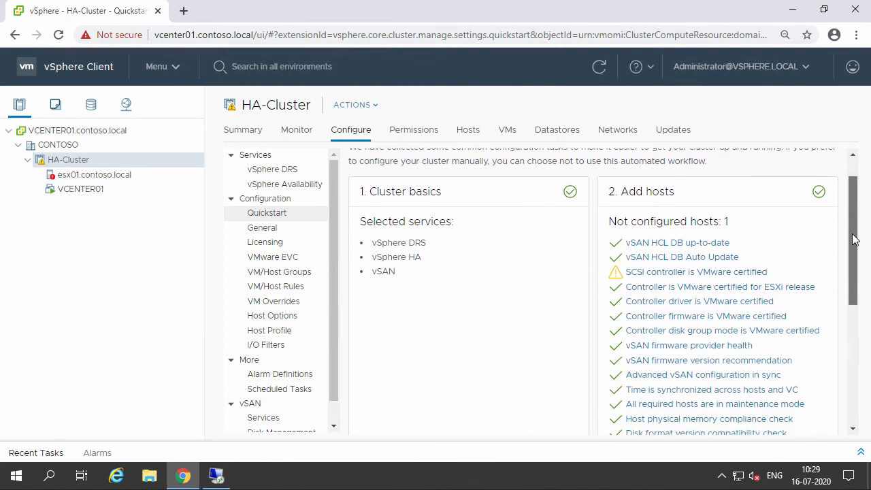
drag(853, 234, 855, 258)
click(643, 363)
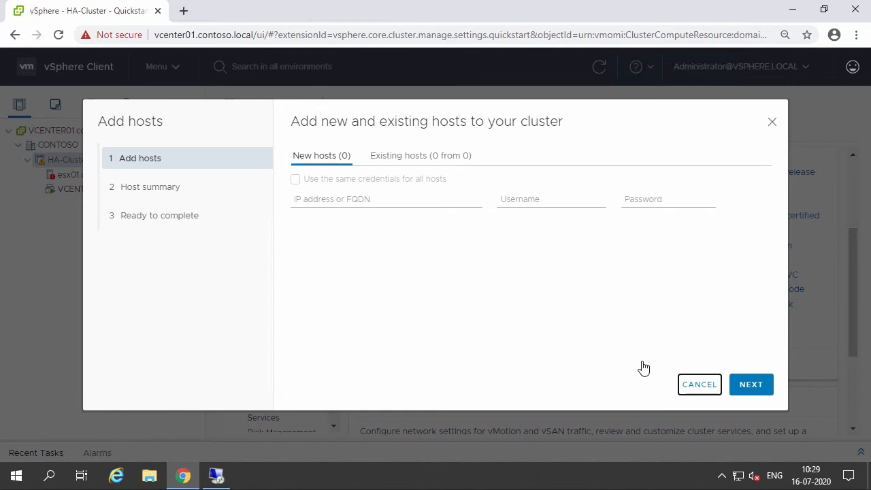
click(376, 198)
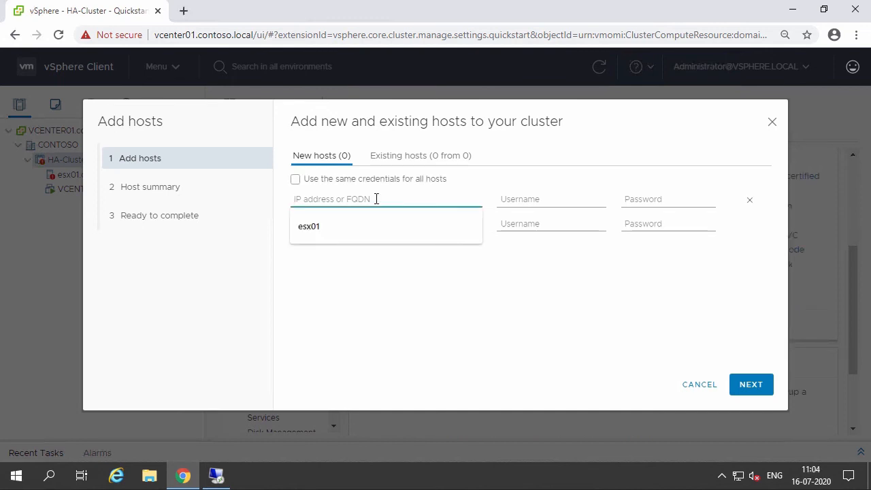
text(esx02.contoso.)
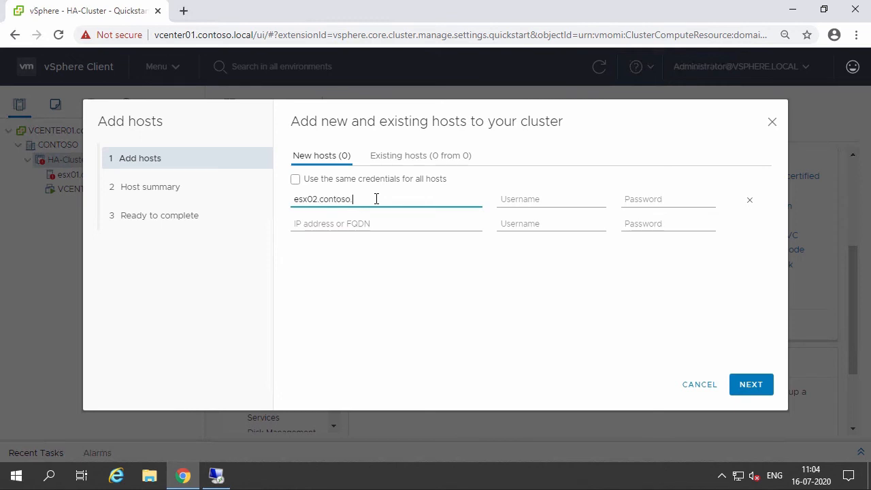
text(local)
key(Tab)
text(root)
key(Tab)
text(•••••)
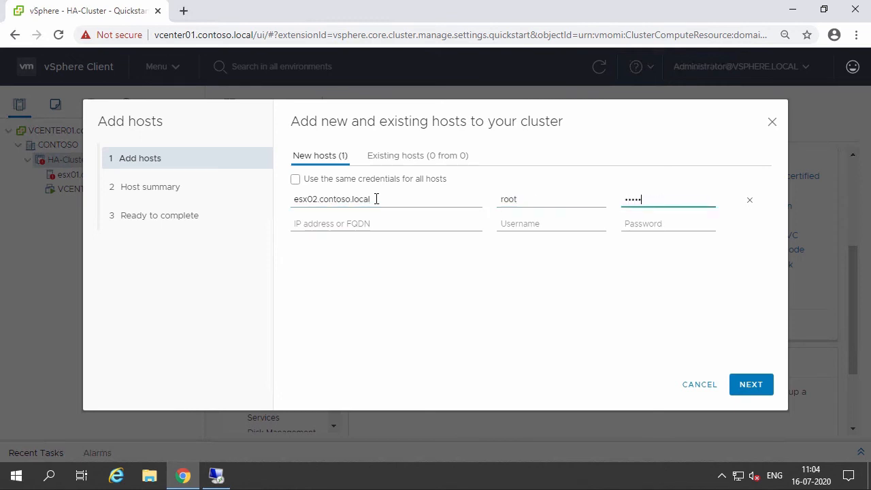
text(••••)
Add esx03.contoso.local as a second host, use the same credentials for all hosts, and continue.
key(Tab)
text(esx03.contoso.loc)
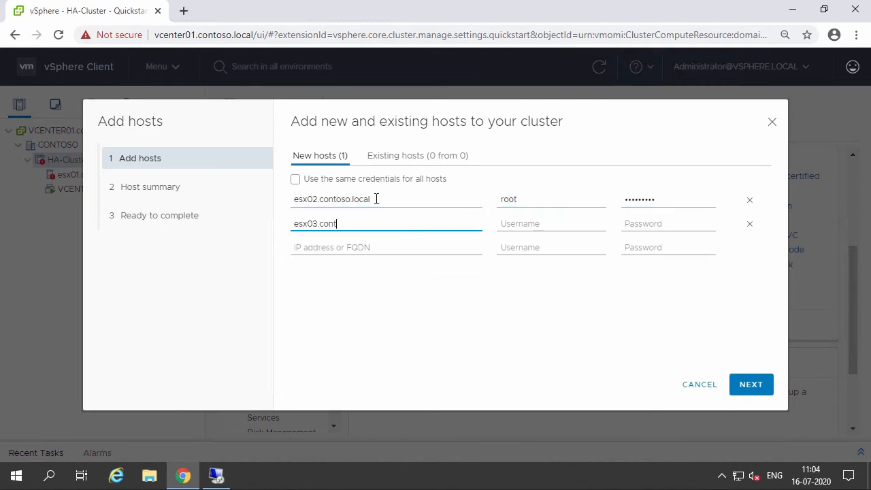
text(al)
click(351, 181)
click(750, 389)
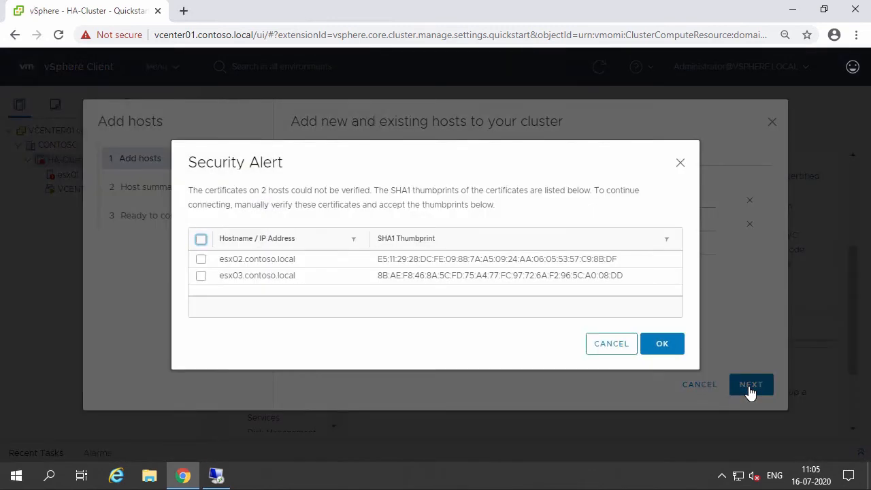
Accept the certificate thumbprints for both new hosts, review the host summary, and continue to the final page.
click(201, 241)
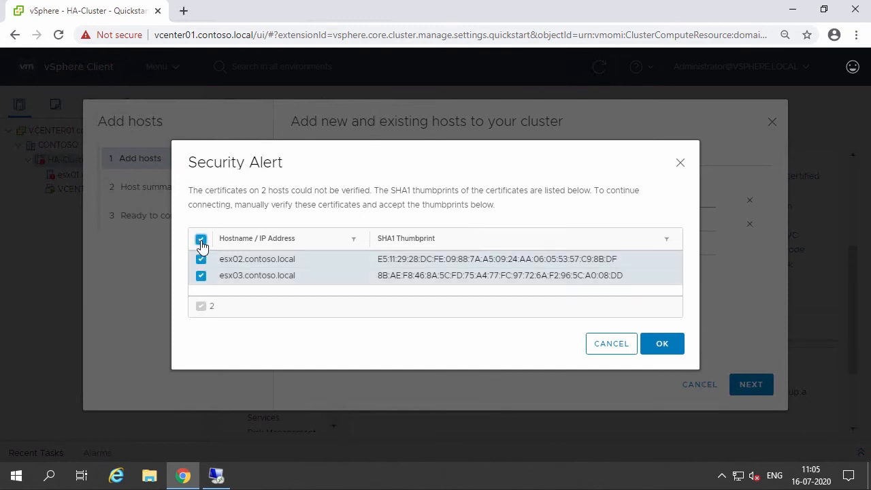
click(677, 347)
click(302, 190)
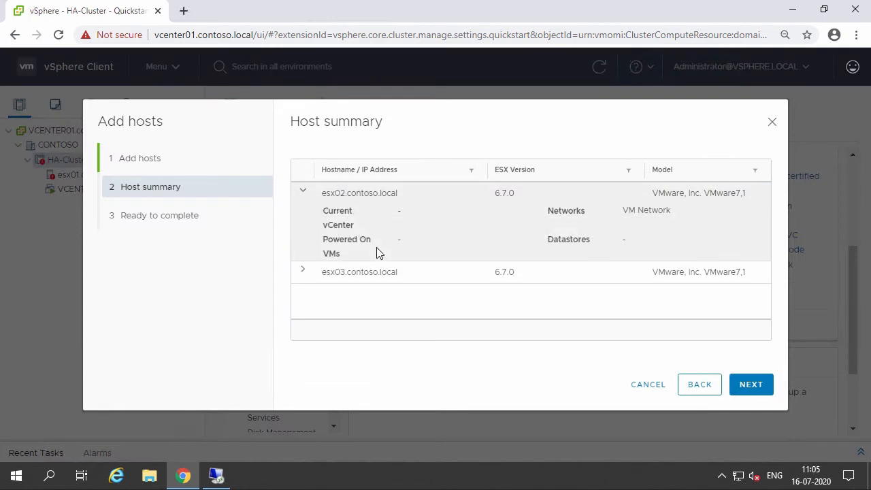
click(751, 385)
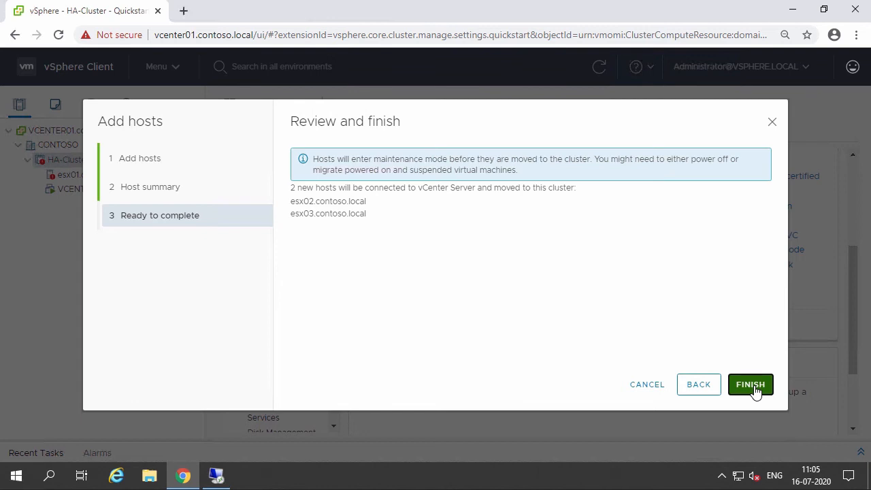
Finish adding the two hosts and open the Configure cluster wizard from the Quickstart.
click(752, 387)
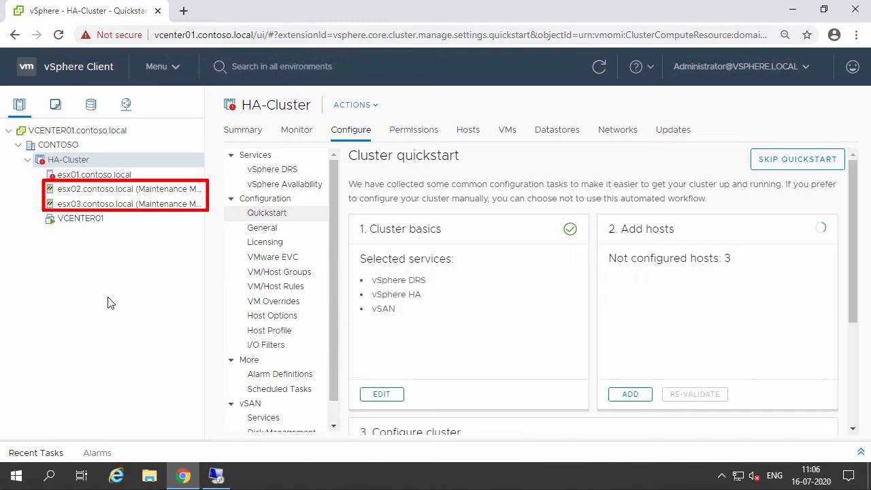
scroll(857, 314, down, 5)
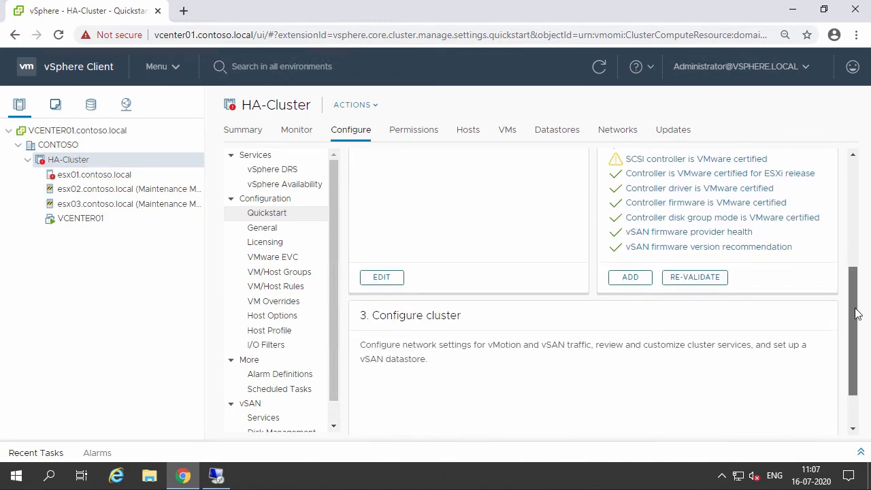
scroll(858, 320, down, 2)
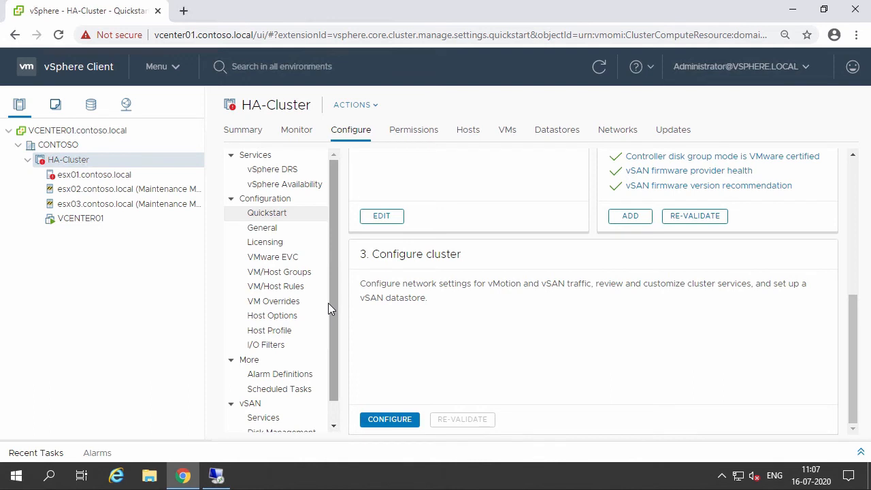
click(391, 420)
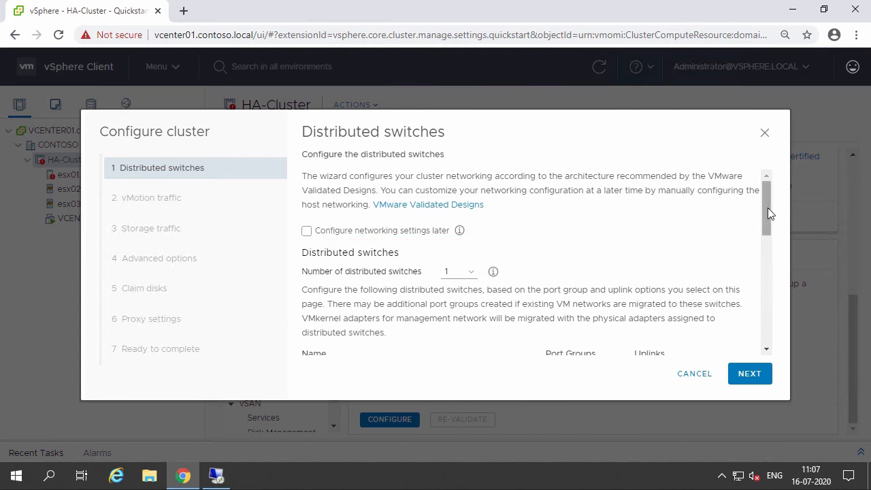
Use the existing DSwitch distributed switch and review the DSwitch-vMotion and DSwitch-vSAN port group names.
drag(767, 208, 769, 255)
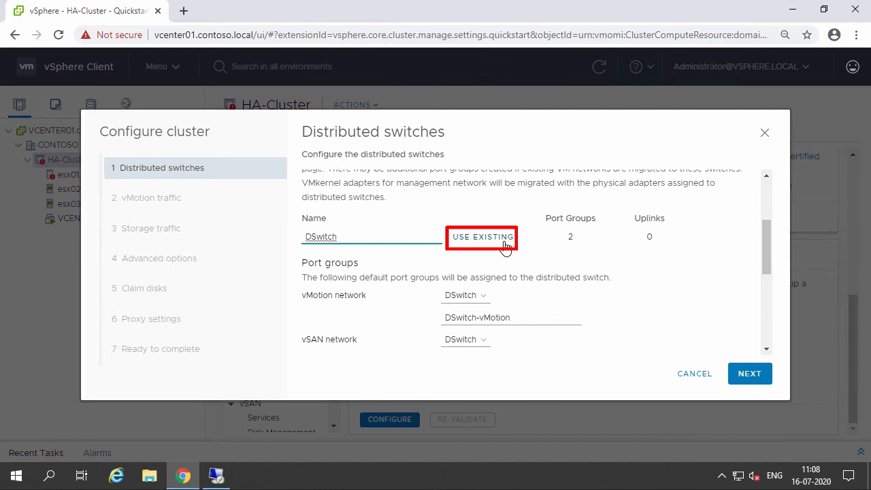
click(504, 246)
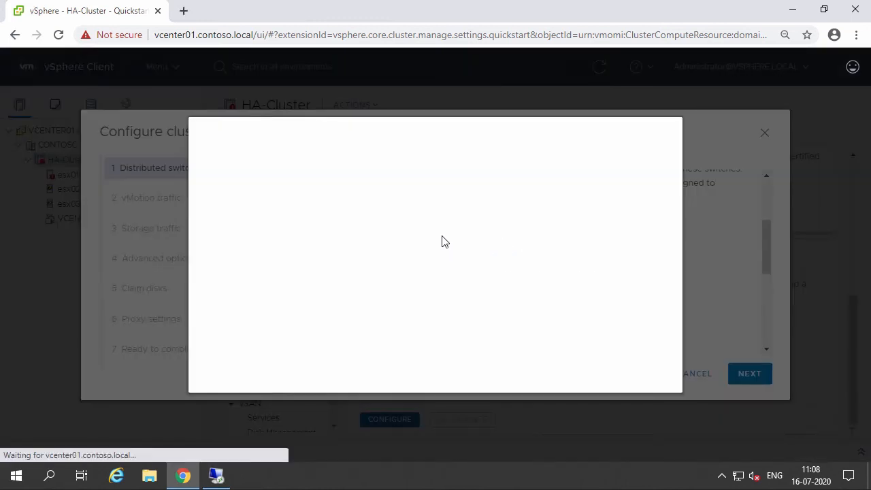
click(584, 368)
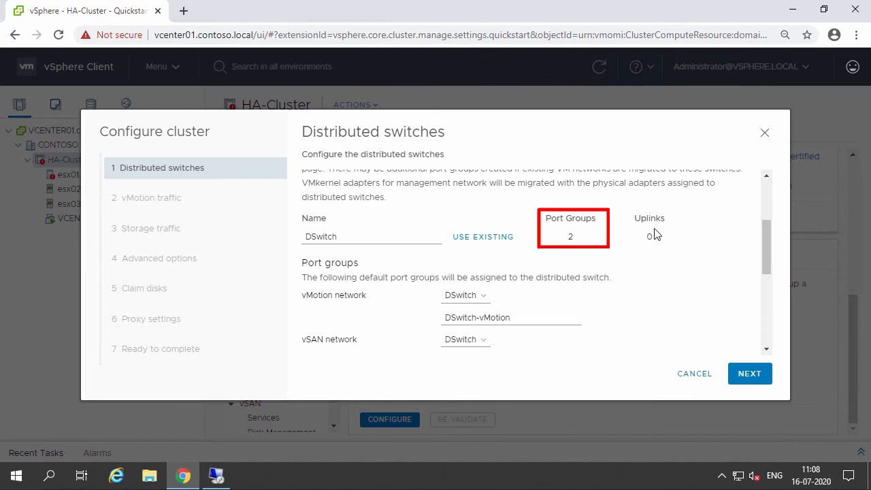
drag(766, 252, 766, 270)
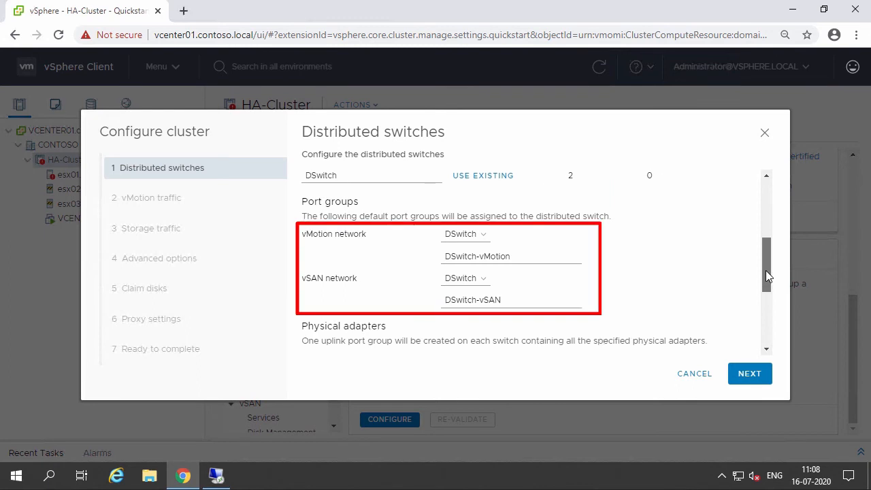
click(479, 259)
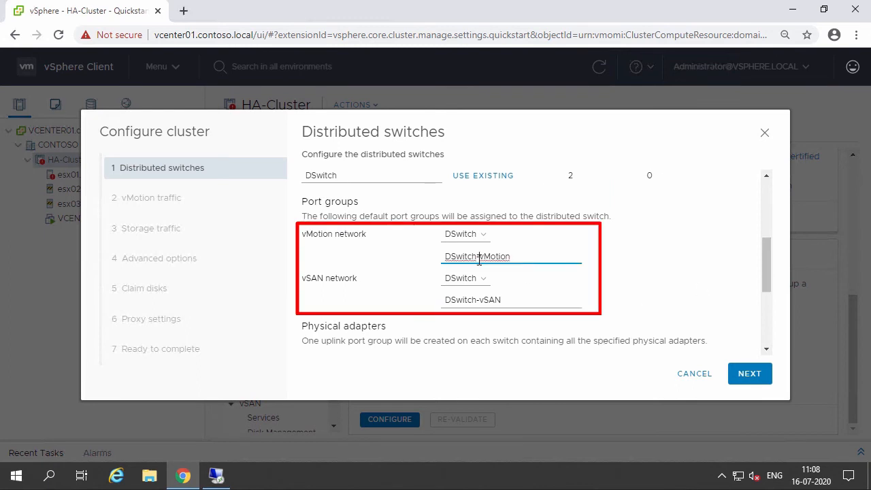
double_click(479, 259)
double_click(483, 298)
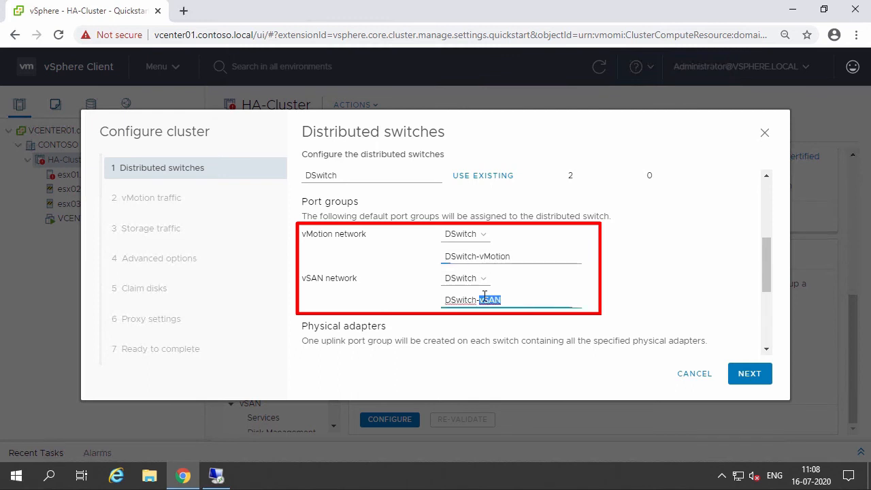
key(ctrl+a)
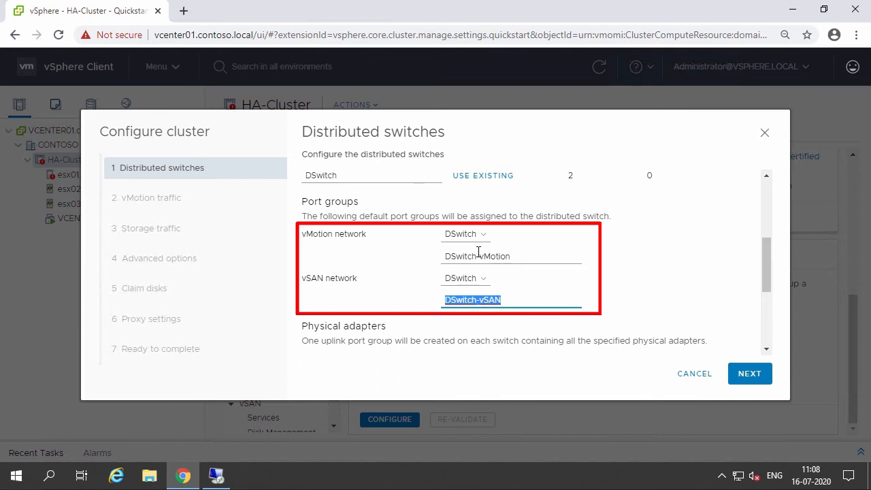
Assign physical adapters vmnic2 through vmnic5 to DSwitch and continue to the vMotion traffic page.
scroll(768, 317, down, 3)
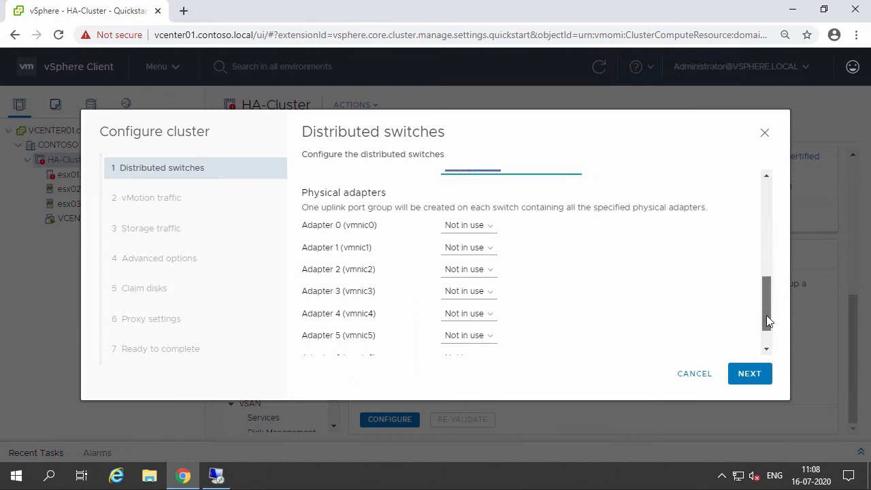
scroll(767, 319, down, 2)
scroll(470, 266, up, 1)
click(476, 255)
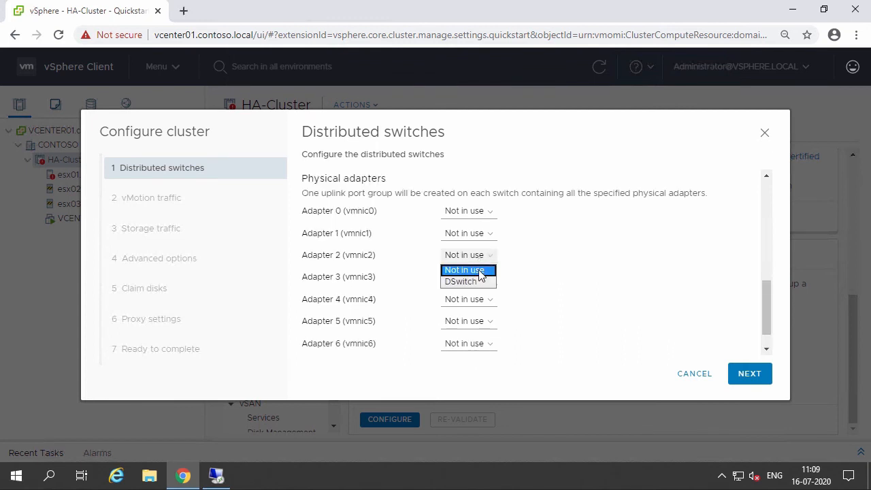
click(481, 282)
click(481, 279)
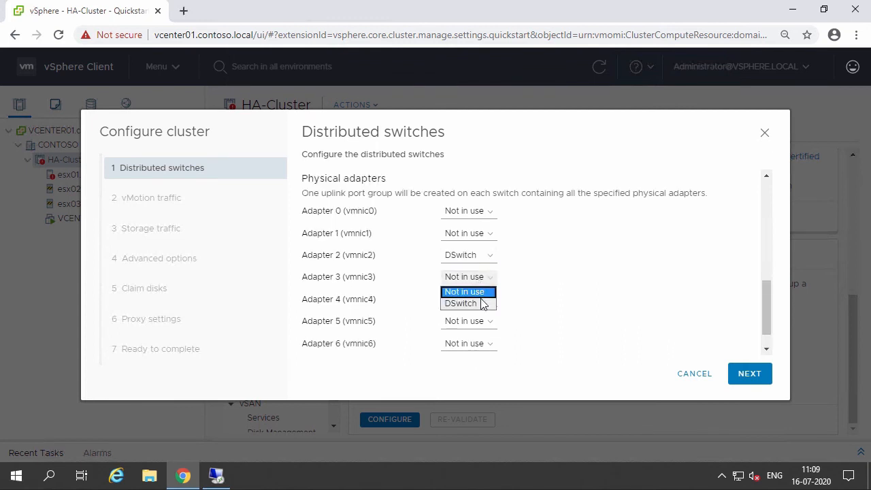
click(481, 303)
click(482, 299)
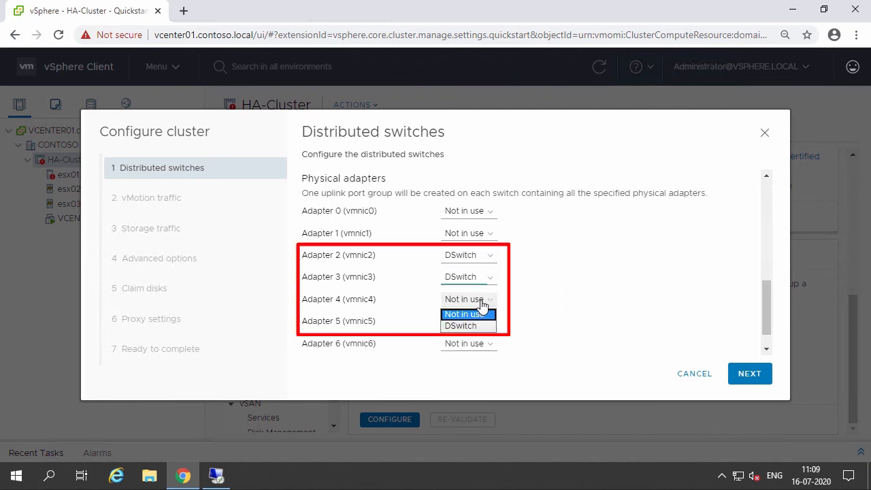
click(482, 327)
click(482, 323)
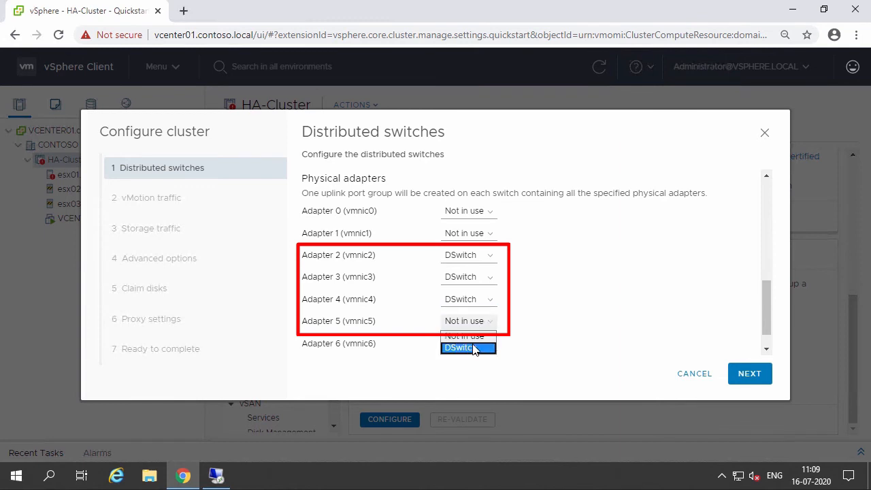
click(475, 348)
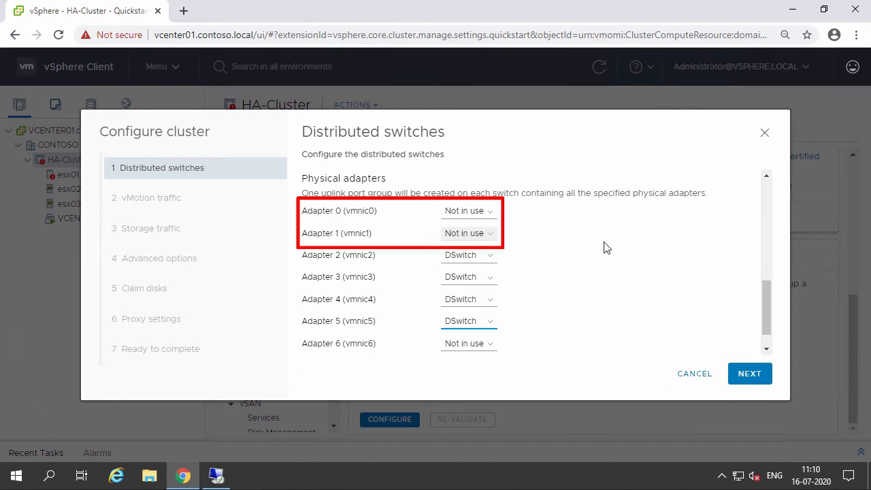
click(766, 349)
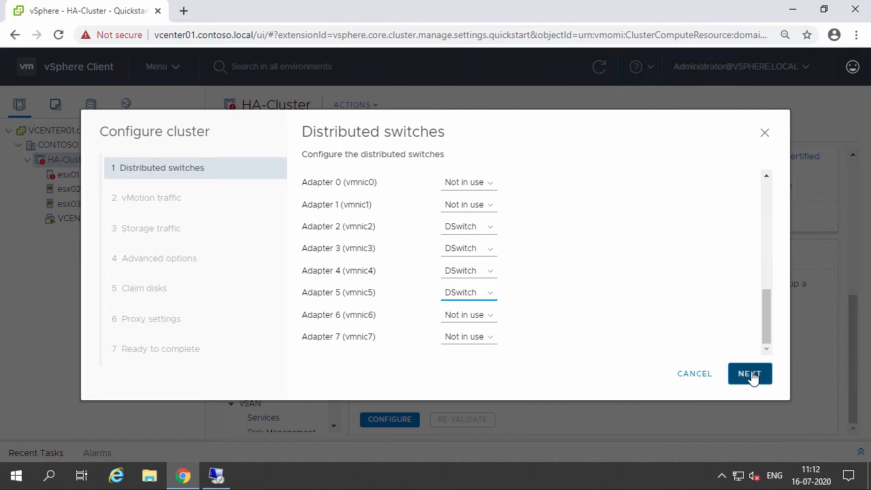
click(752, 378)
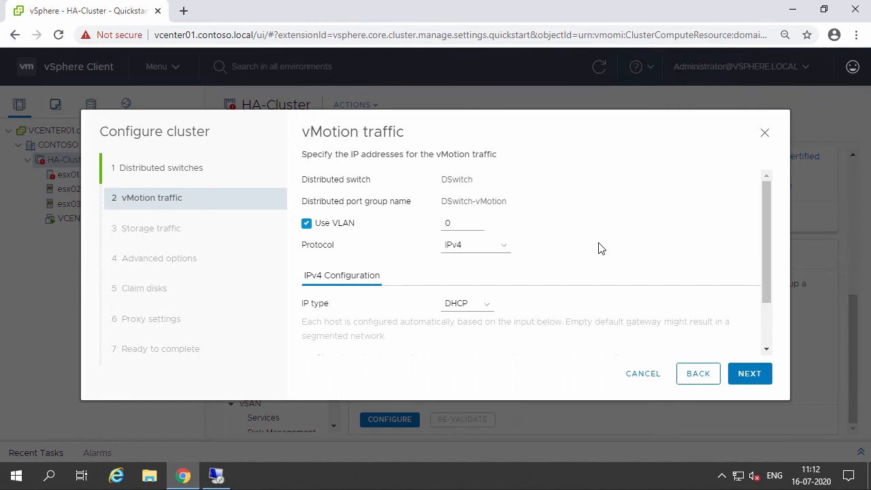
For vMotion traffic, turn off Use VLAN and set the IP type to Static IPs.
drag(465, 224, 348, 226)
click(348, 229)
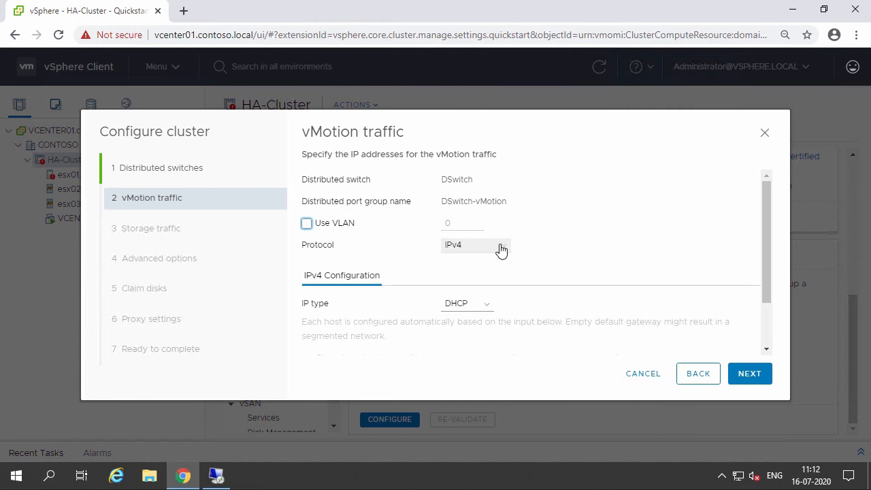
drag(764, 265, 764, 305)
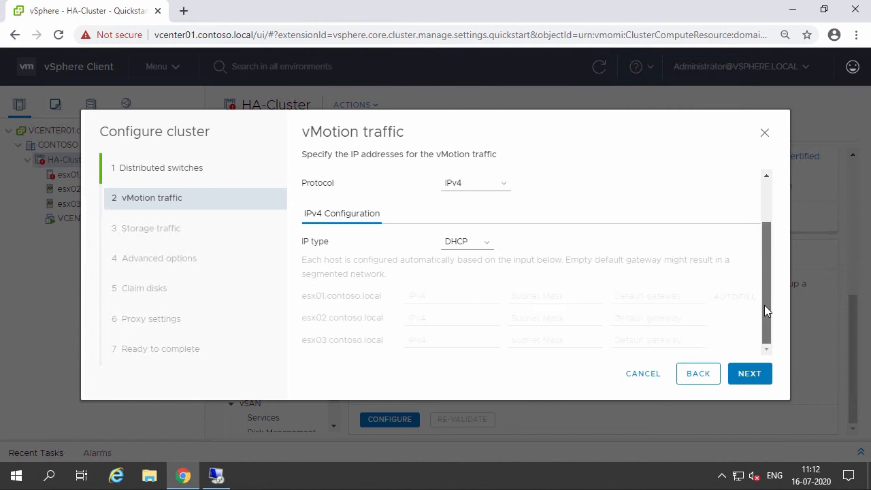
click(477, 247)
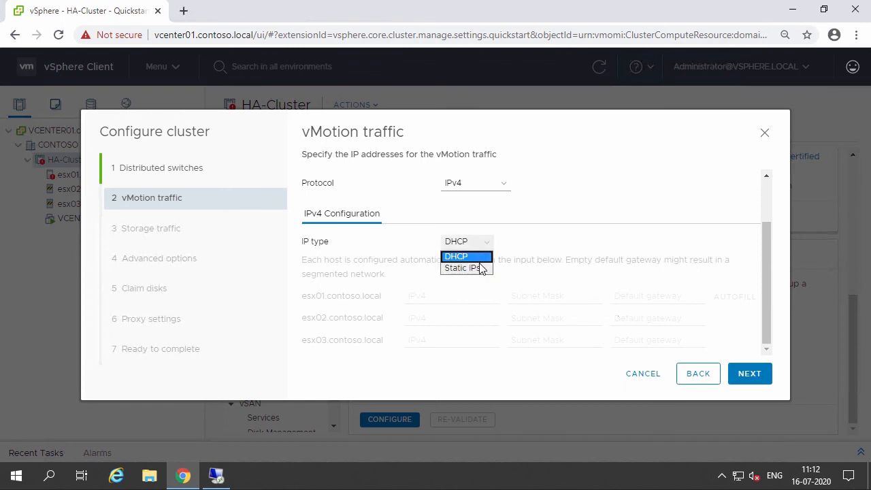
click(465, 268)
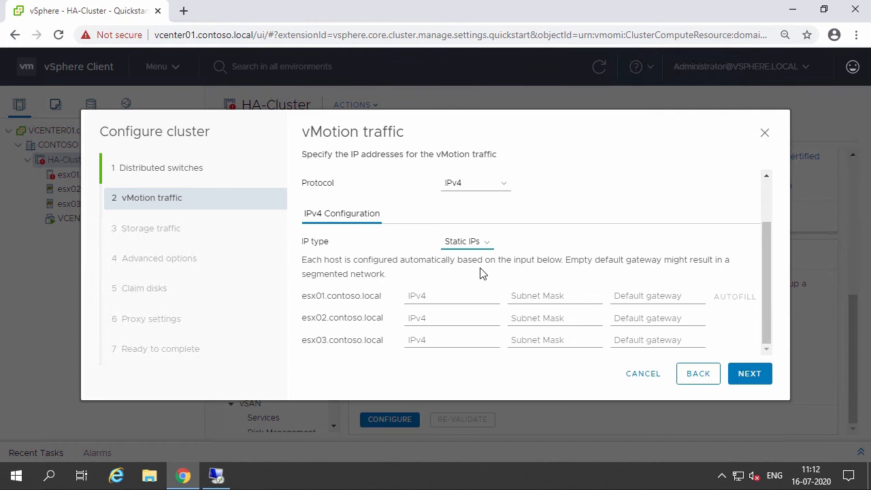
Give esx01 vMotion IP 192.168.11.21, mask 255.255.255.0, gateway 192.168.11.254, and autofill the other hosts.
click(438, 295)
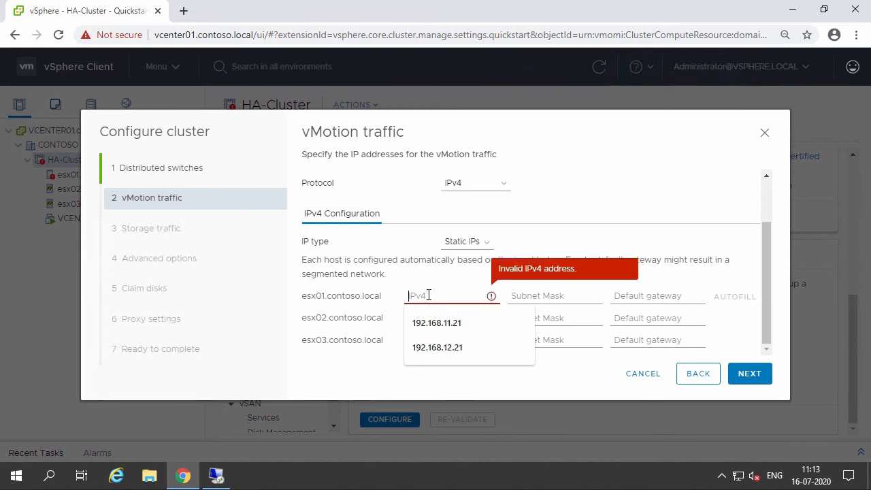
click(464, 323)
click(534, 296)
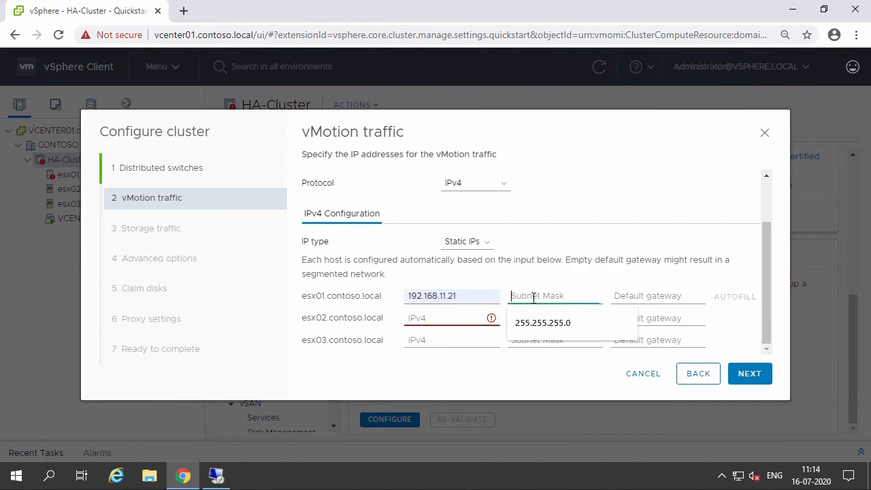
click(554, 329)
click(654, 299)
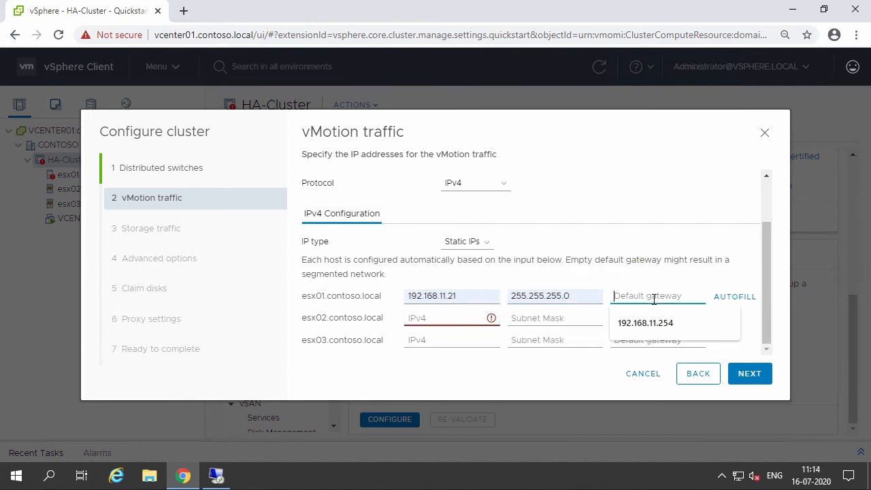
click(657, 318)
click(732, 299)
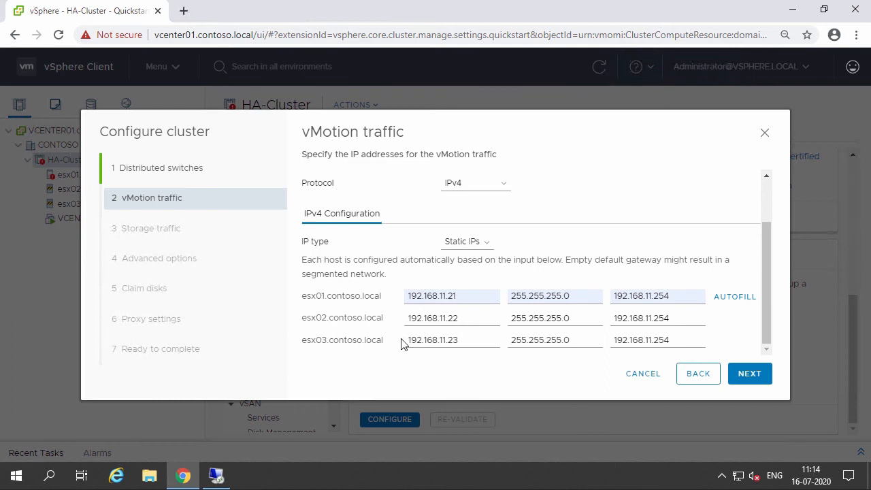
Change the vMotion IPs of esx02 to 192.168.11.31 and esx03 to 192.168.11.41, then continue.
click(469, 317)
drag(465, 319, 448, 319)
text(31)
click(480, 339)
key(BackSpace)
key(BackSpace)
text(41)
click(754, 375)
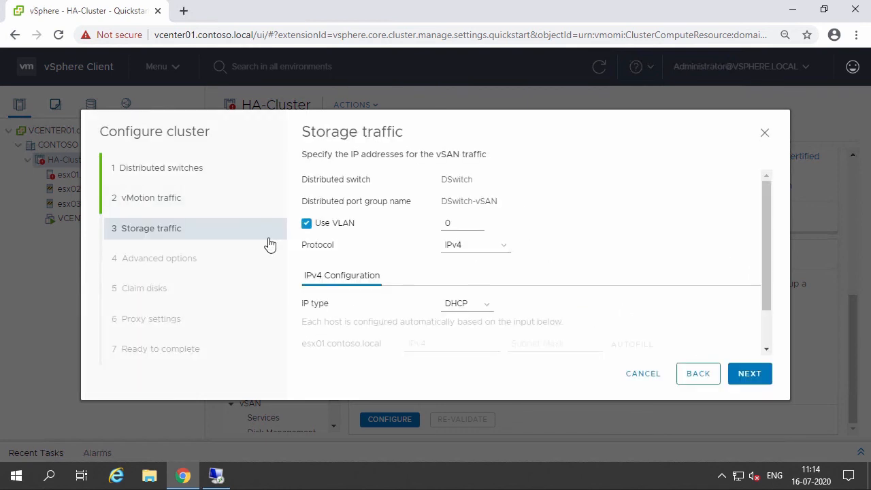
For storage traffic, turn off Use VLAN and set the IP type to Static IPs.
click(346, 227)
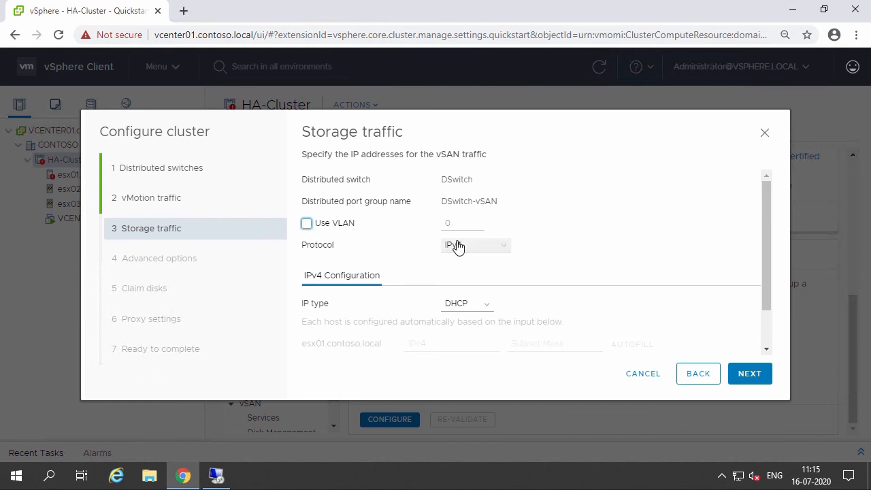
drag(767, 229, 754, 350)
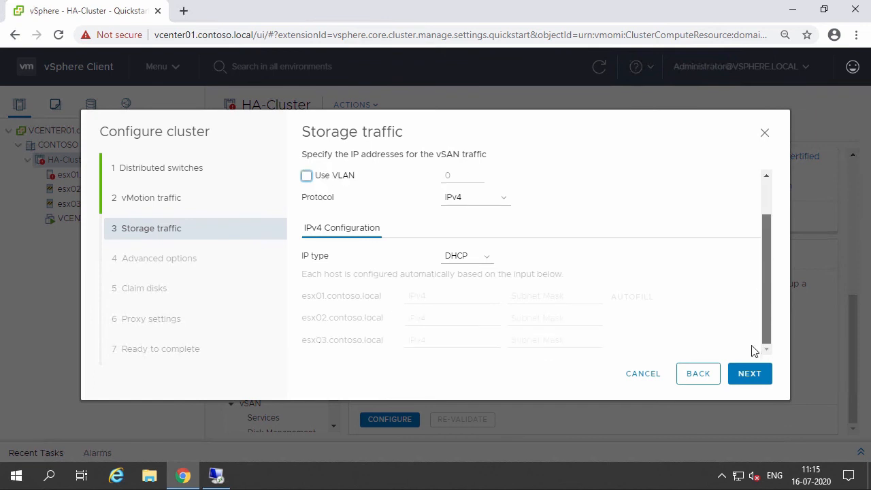
click(461, 257)
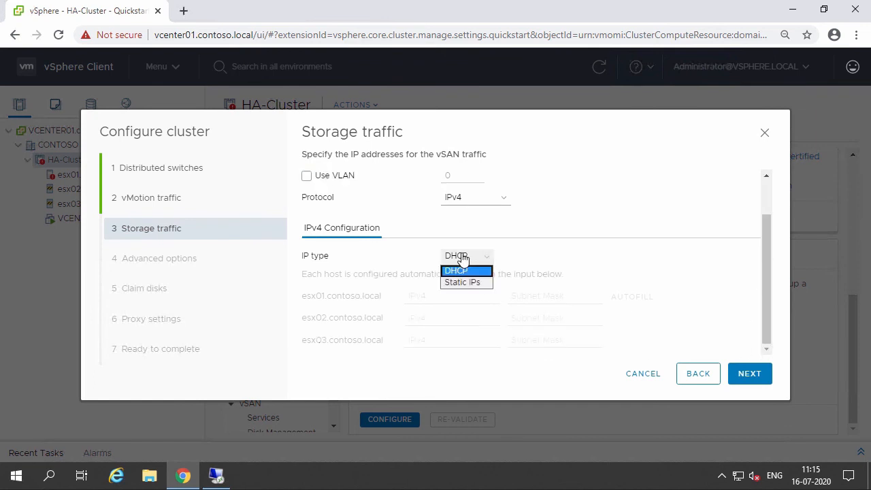
click(466, 282)
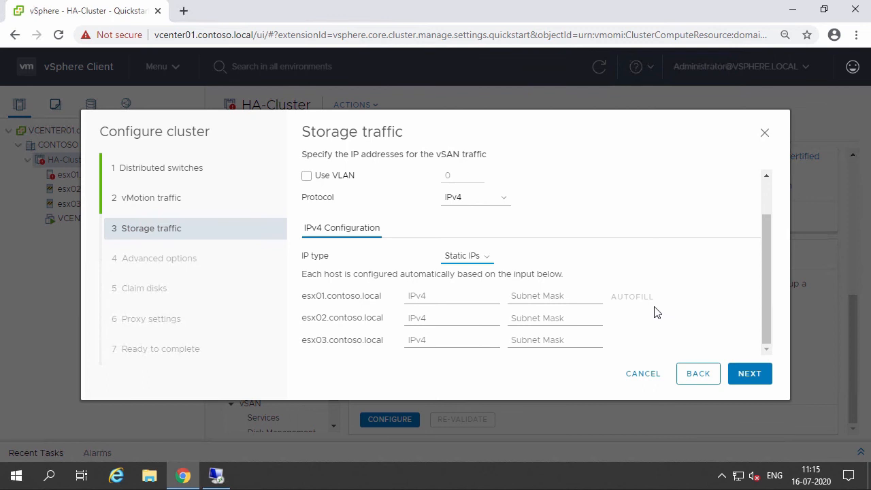
Give esx01 storage IP 192.168.12.21 with mask 255.255.255.0, and autofill the other hosts.
click(439, 296)
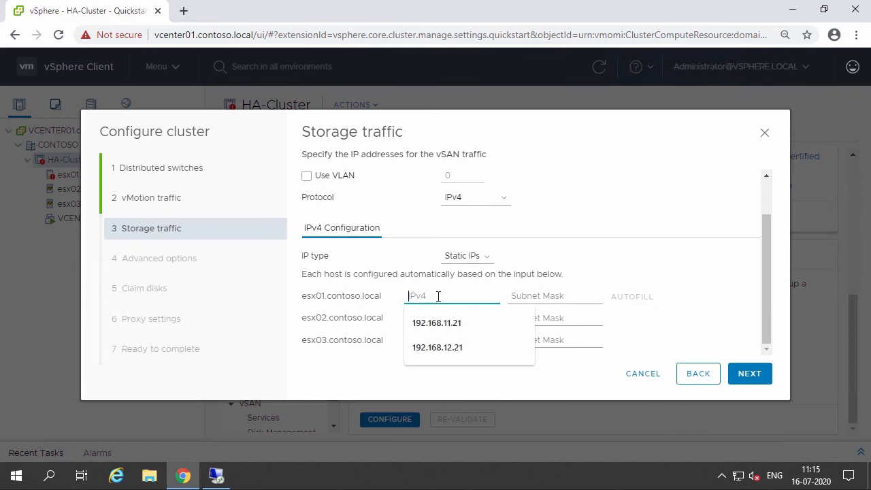
click(447, 349)
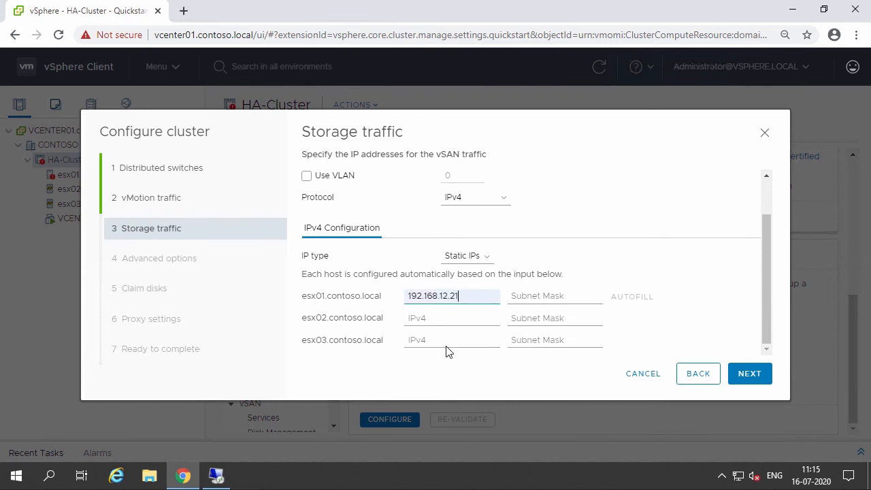
click(560, 295)
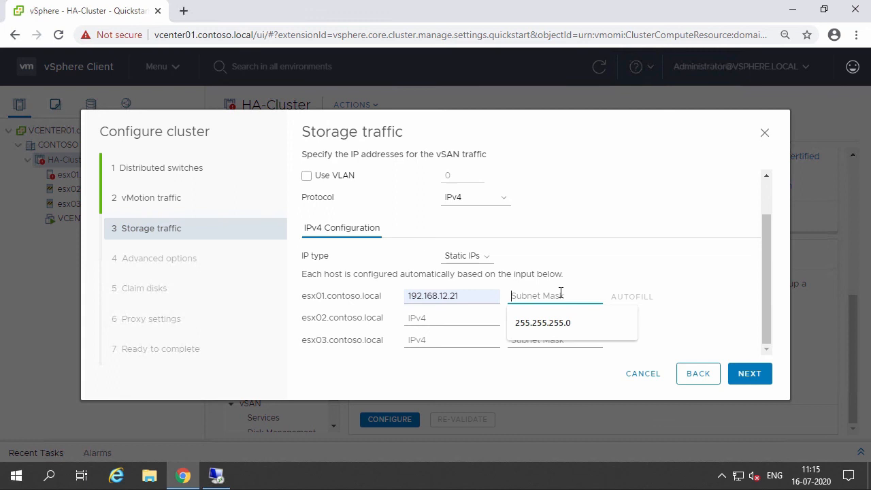
click(562, 331)
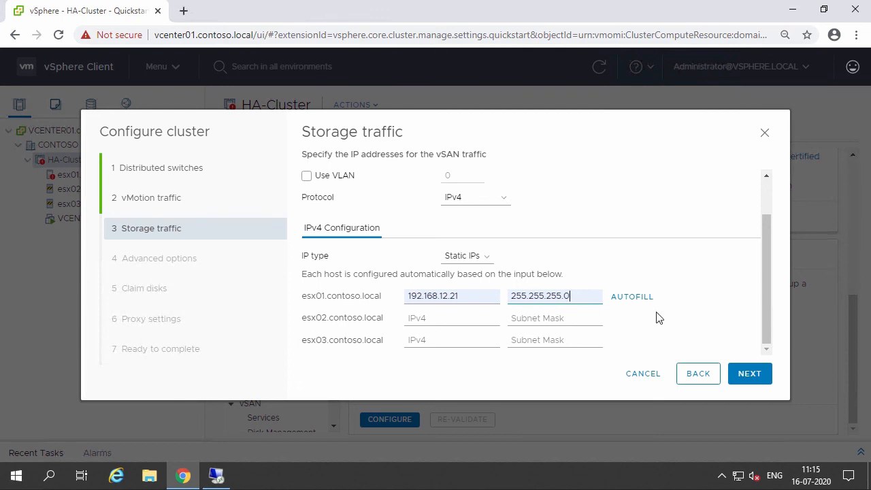
click(643, 297)
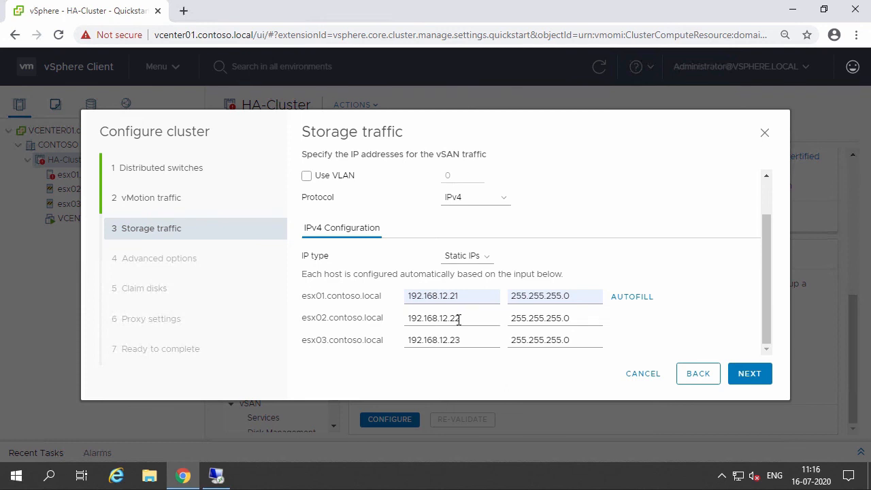
Change the storage IPs of esx02 to 192.168.12.31 and esx03 to 192.168.12.41, then continue.
drag(450, 318, 468, 318)
text(31)
drag(453, 341, 466, 340)
text(41)
click(746, 379)
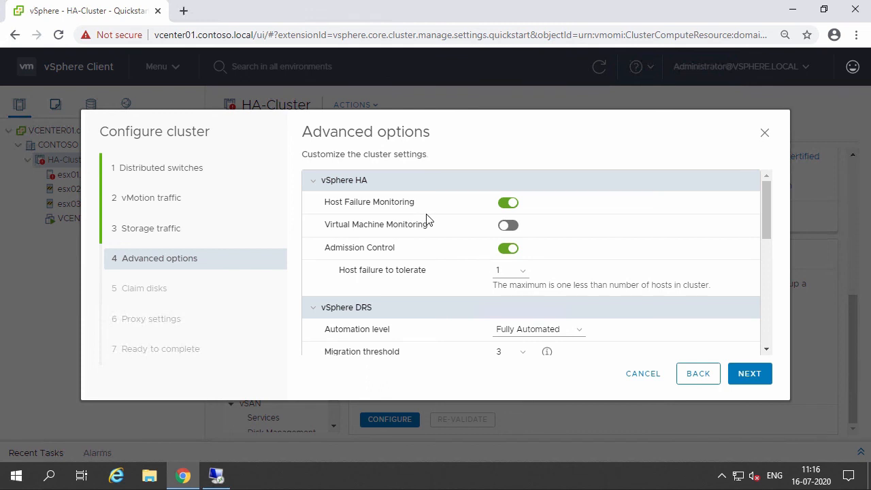
In advanced options, keep the vSAN deployment type Single site cluster, set the NTP server to 192.168.10.1, and continue.
drag(767, 216, 772, 256)
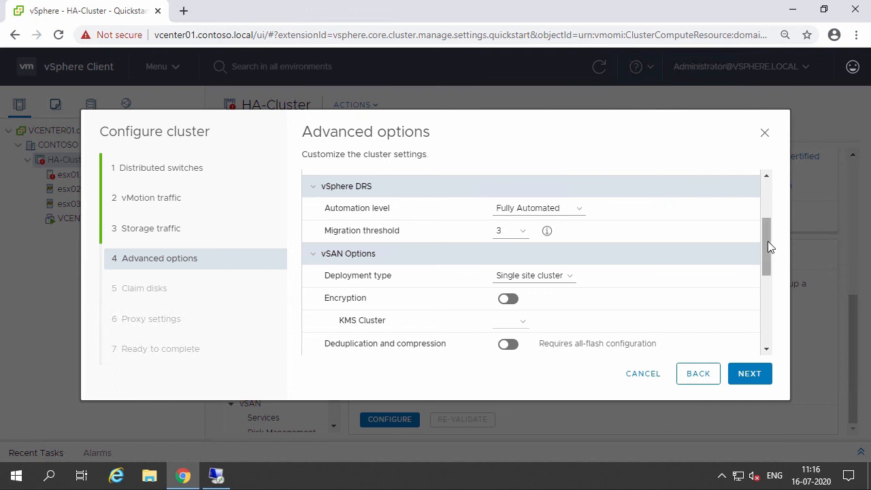
drag(767, 242, 767, 251)
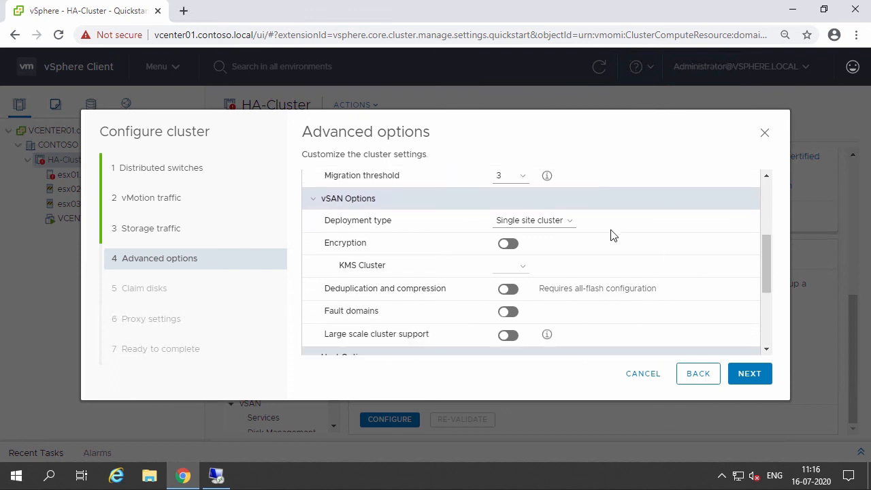
click(573, 223)
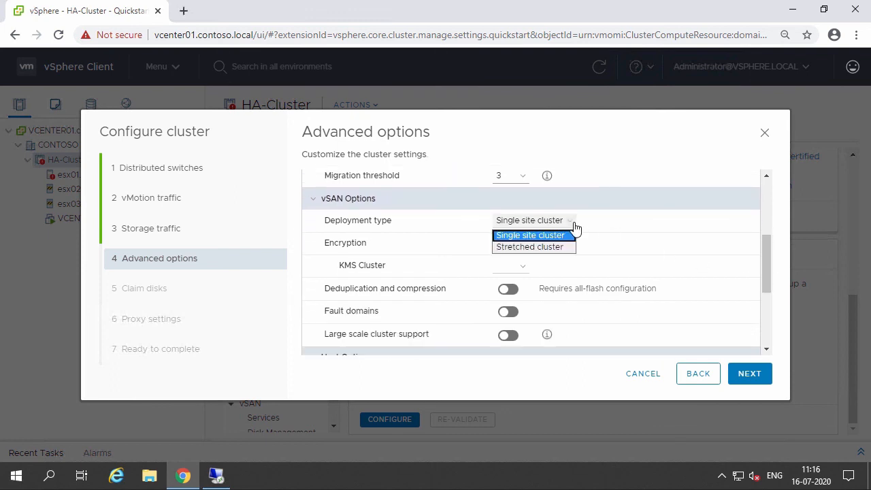
click(574, 224)
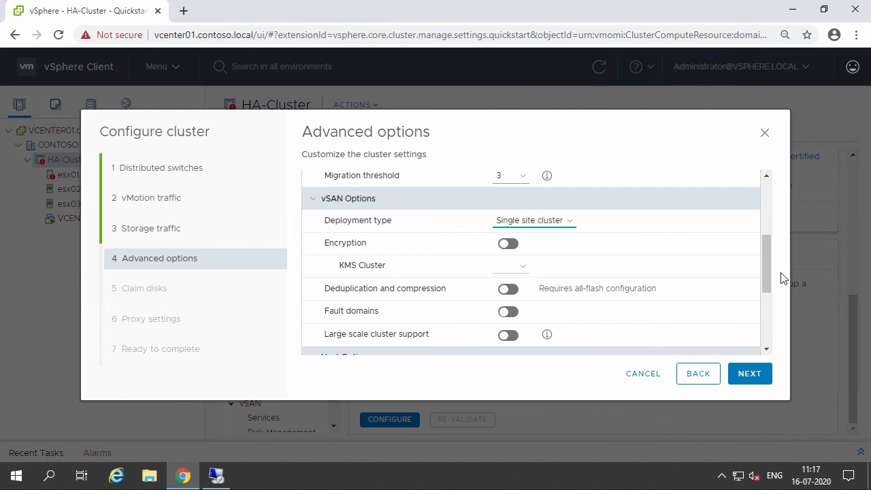
scroll(781, 279, down, 3)
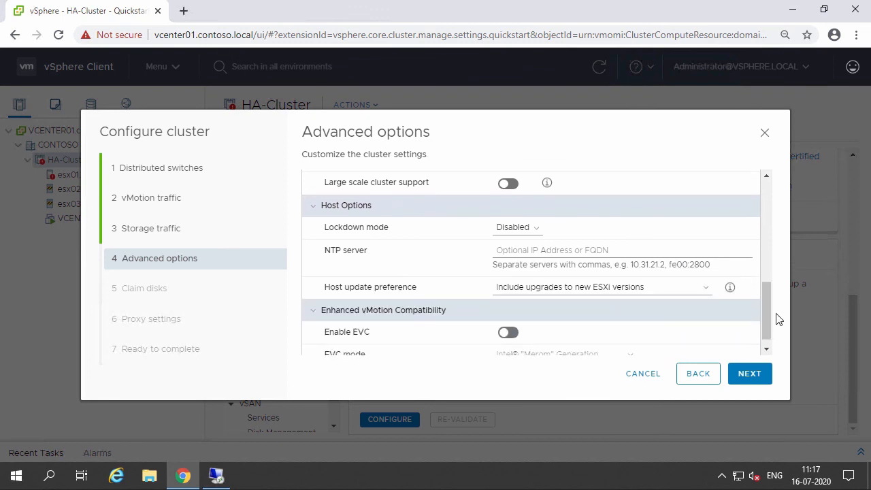
click(552, 250)
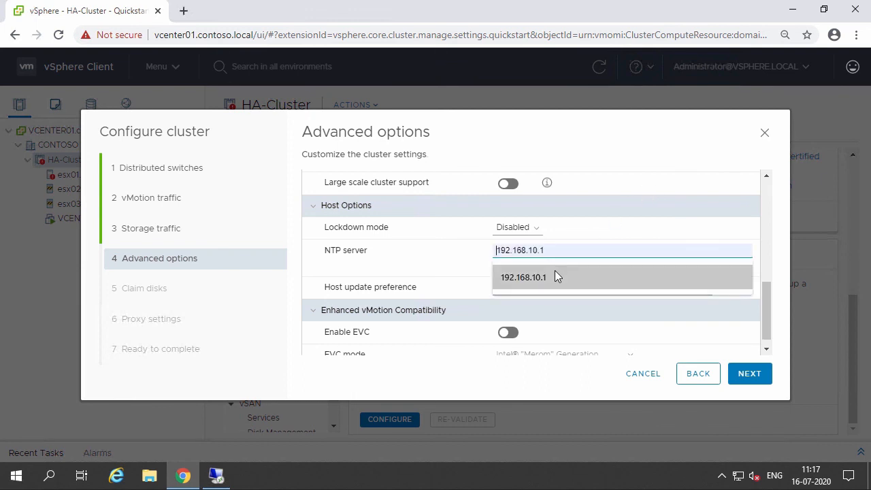
click(555, 275)
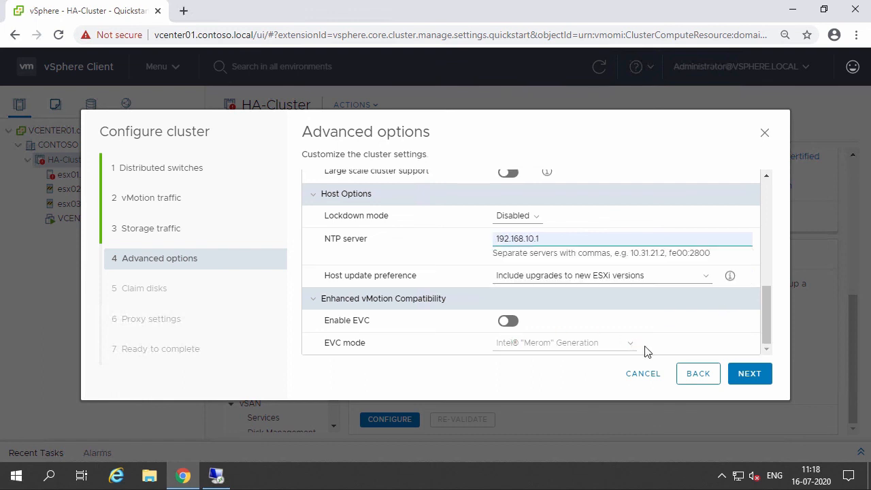
drag(770, 320, 758, 156)
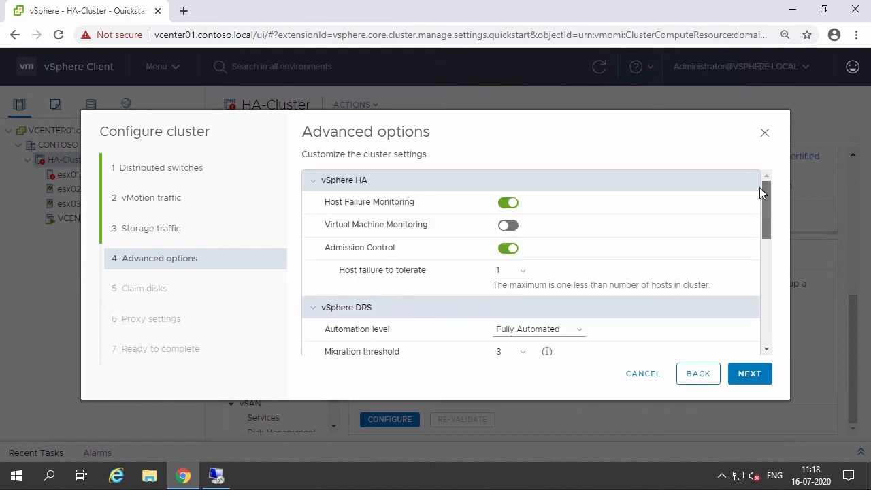
drag(761, 193, 779, 369)
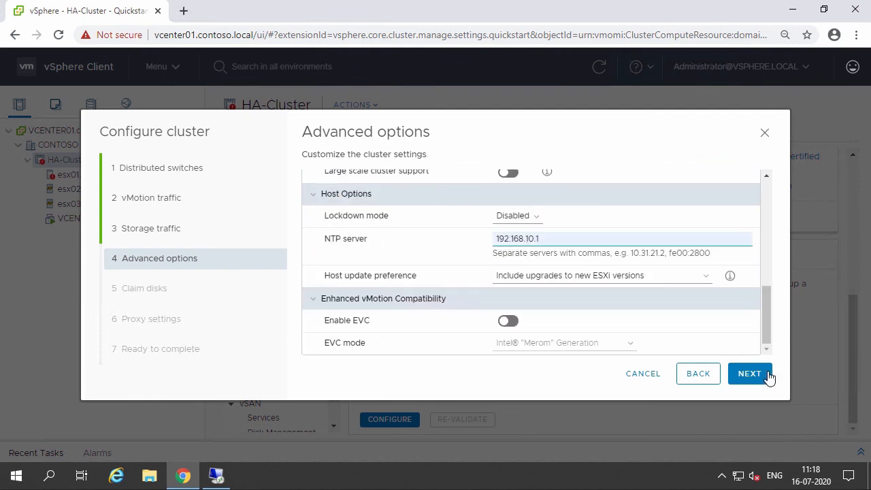
click(754, 379)
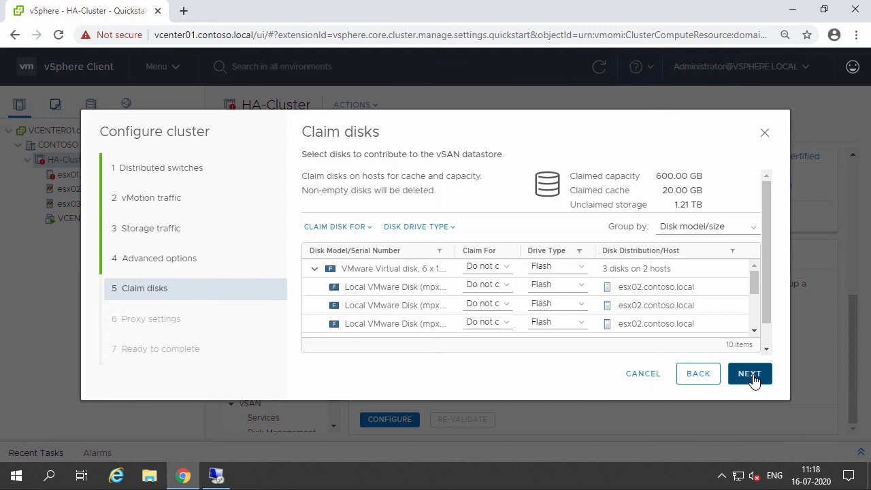
Group disks by host and claim esx02's 200 GB disk for capacity and its 20 GB disk for cache.
click(744, 228)
click(722, 258)
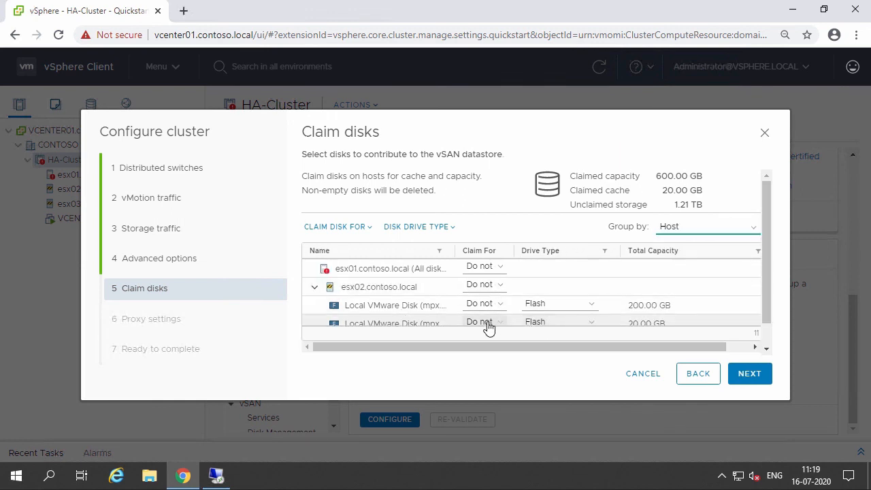
click(489, 328)
click(484, 332)
click(488, 303)
click(490, 327)
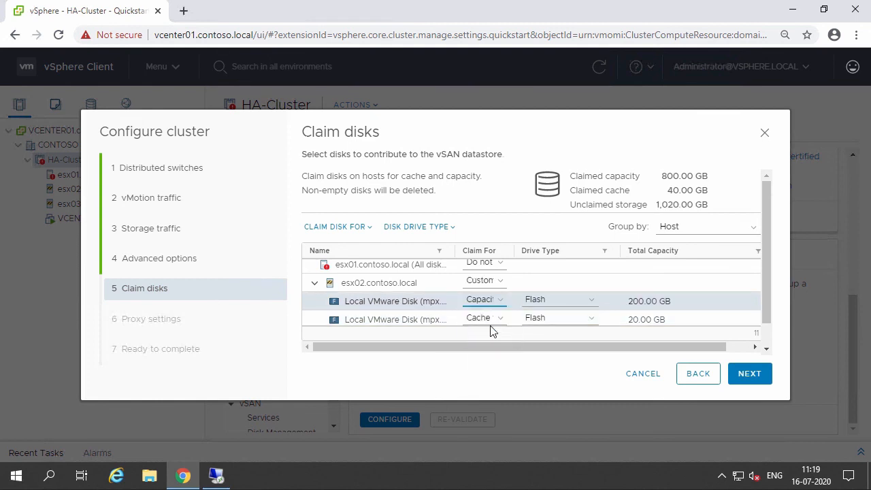
Claim esx02's remaining 200 GB disk for the capacity tier.
click(315, 283)
click(315, 283)
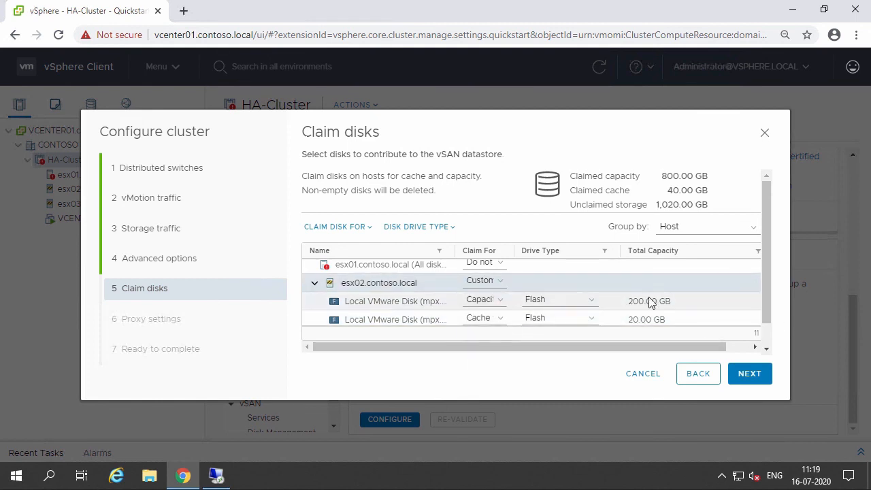
scroll(684, 306, down, 2)
scroll(684, 301, down, 1)
click(458, 284)
click(463, 308)
click(465, 302)
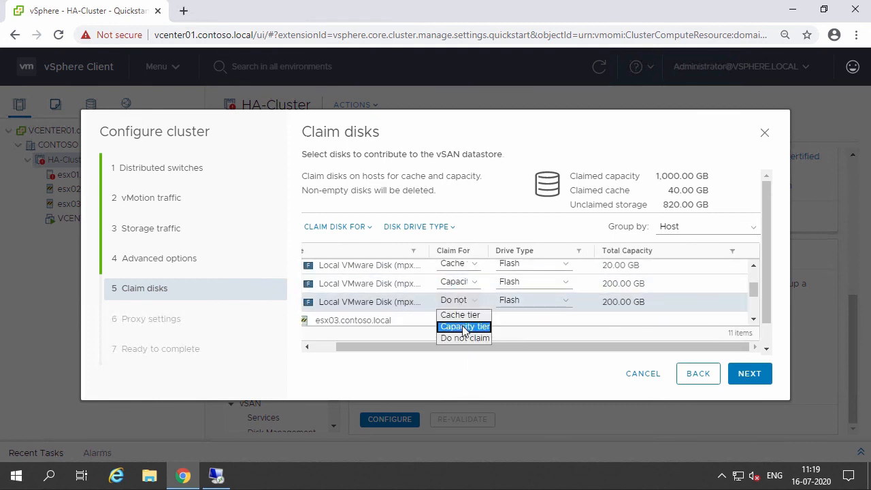
click(464, 327)
Claim esx03's 200 GB disks for capacity and its 20 GB disk for cache, then continue.
drag(368, 348, 332, 348)
scroll(688, 296, down, 3)
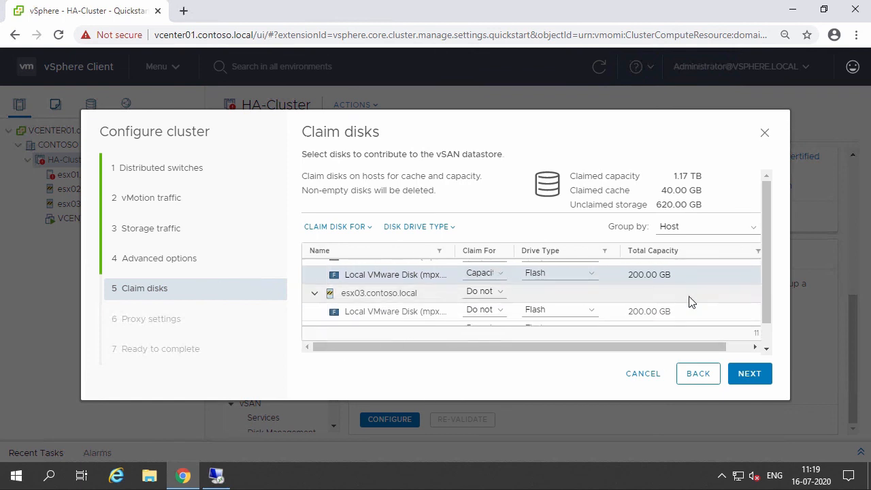
click(485, 265)
click(485, 290)
click(485, 286)
click(485, 299)
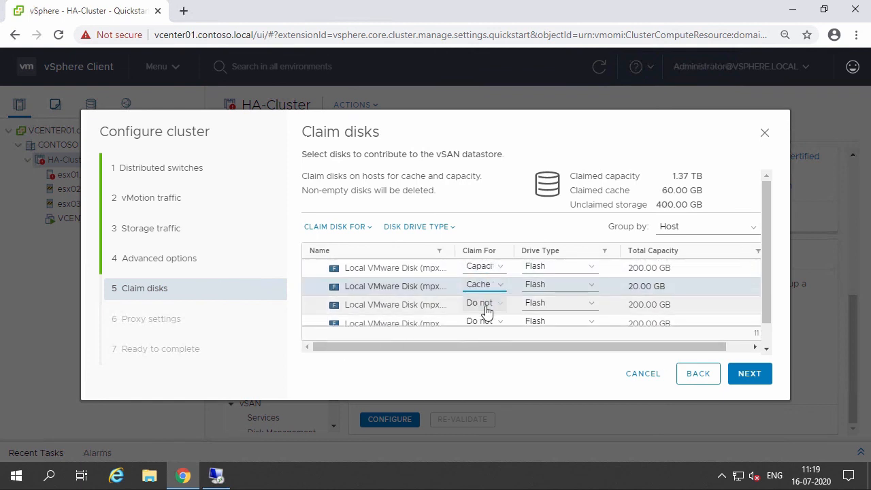
click(485, 305)
click(488, 327)
click(768, 378)
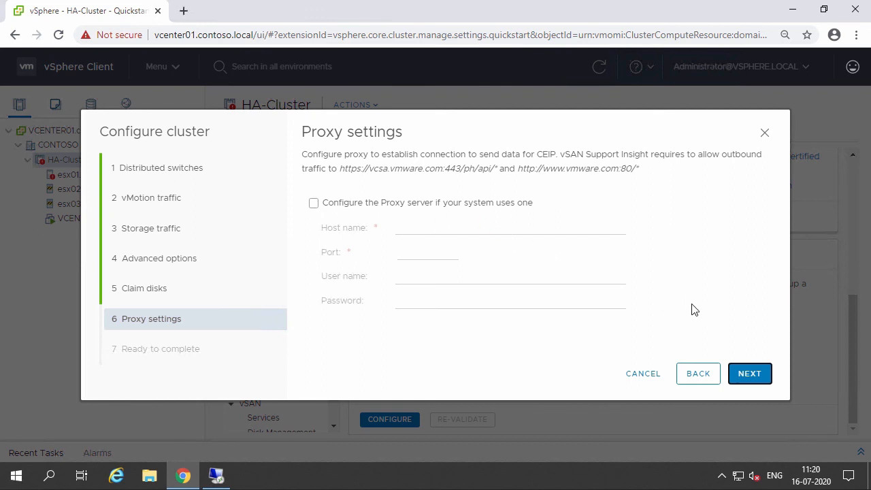
Skip the proxy settings and finish the cluster configuration.
click(749, 374)
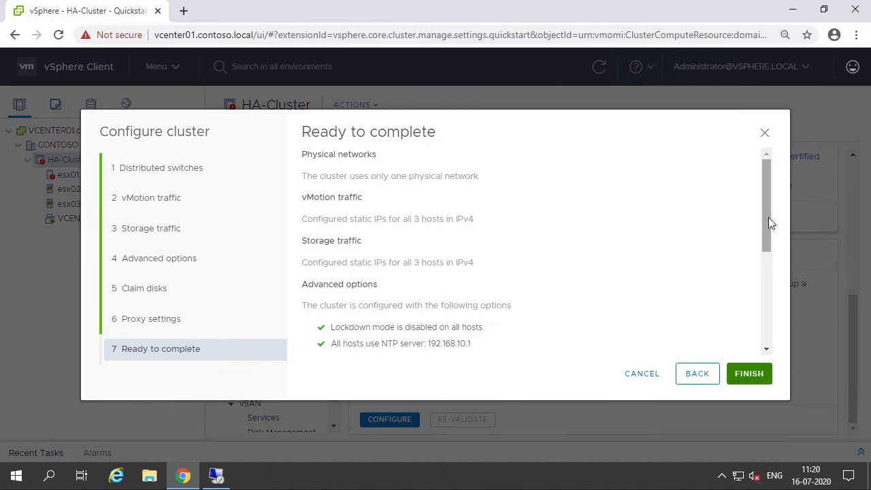
click(752, 378)
click(65, 453)
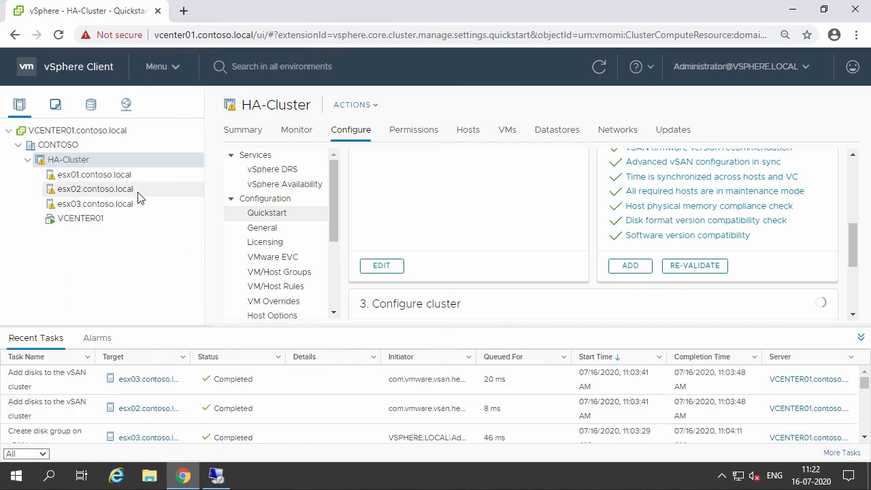
click(861, 338)
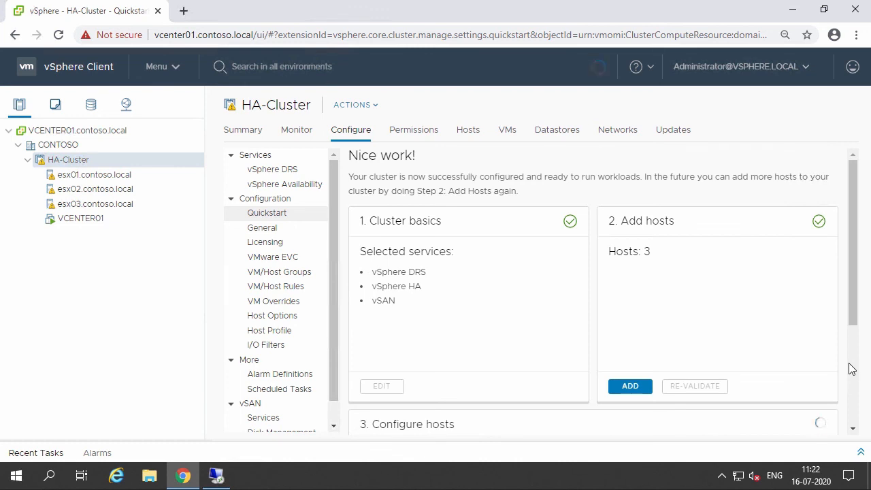
Re-validate the cluster's host configuration checks in Quickstart.
scroll(851, 371, down, 3)
scroll(853, 373, down, 1)
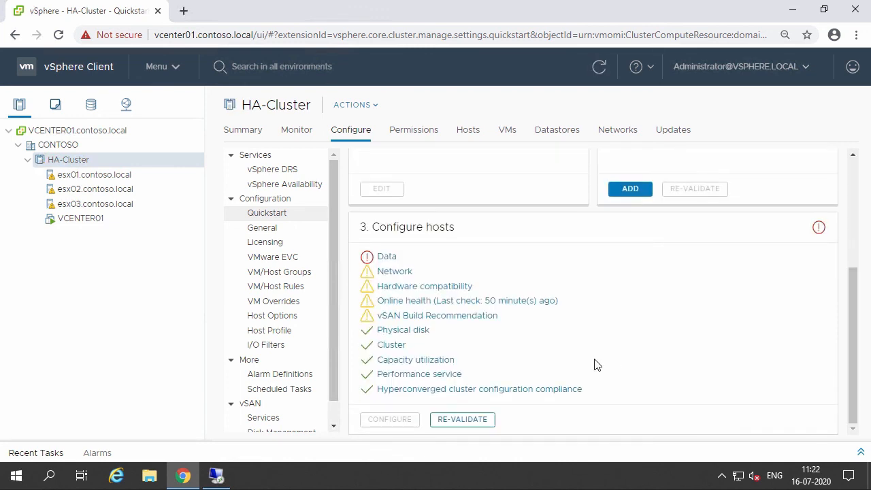
click(484, 420)
drag(847, 311, 856, 326)
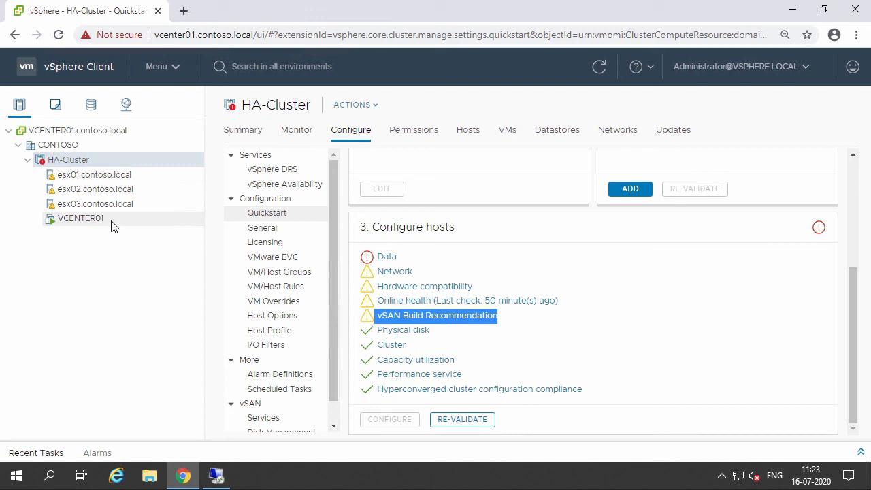
Apply the vSAN Default Storage Policy to the VCENTER01 virtual machine.
click(81, 218)
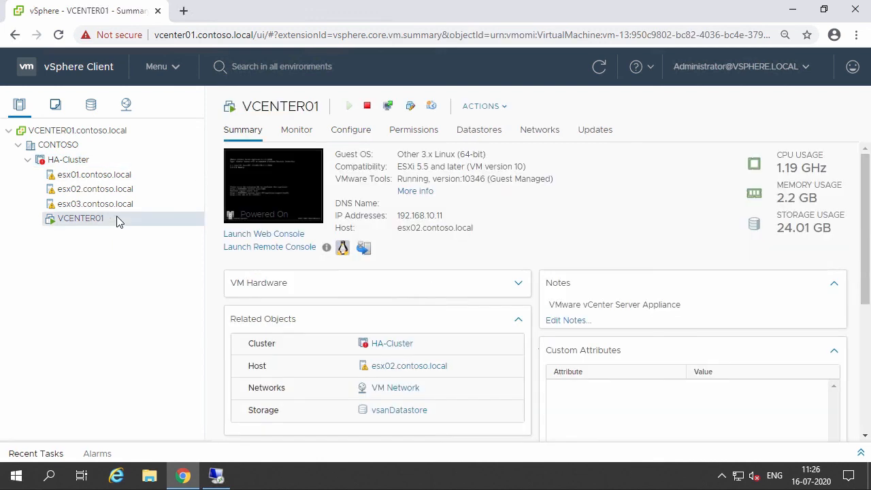
right_click(117, 222)
mouse_move(168, 221)
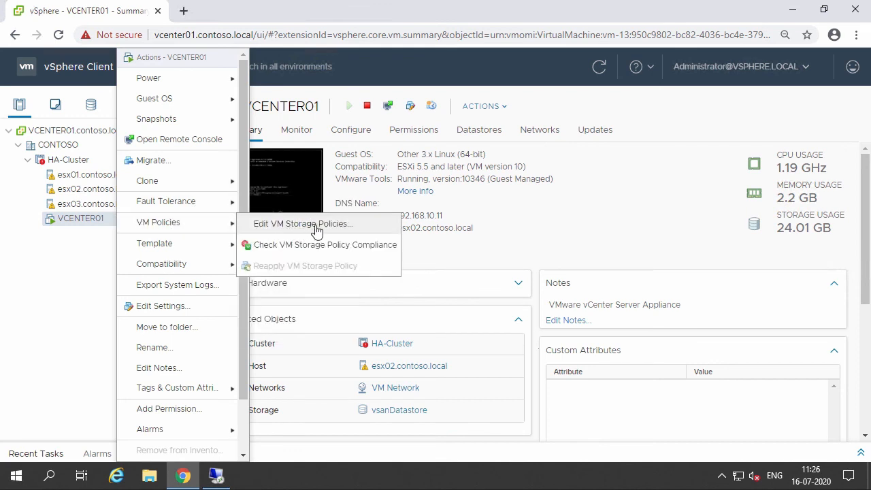
click(356, 224)
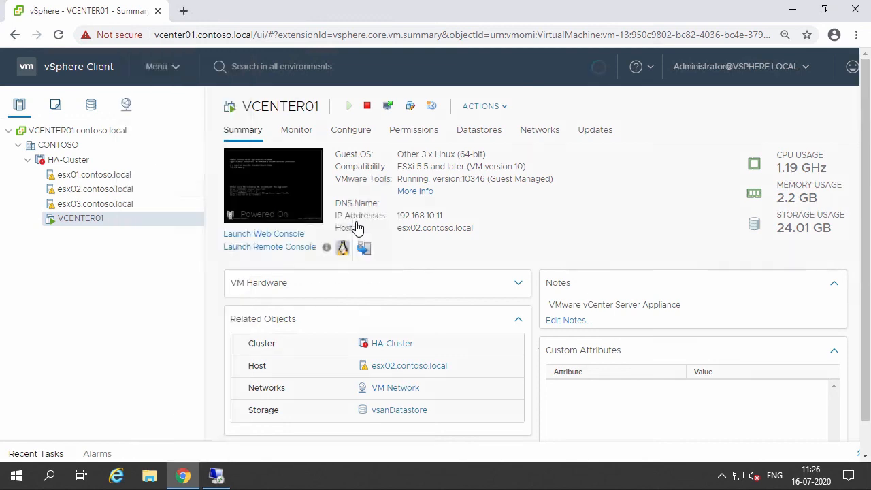
click(213, 114)
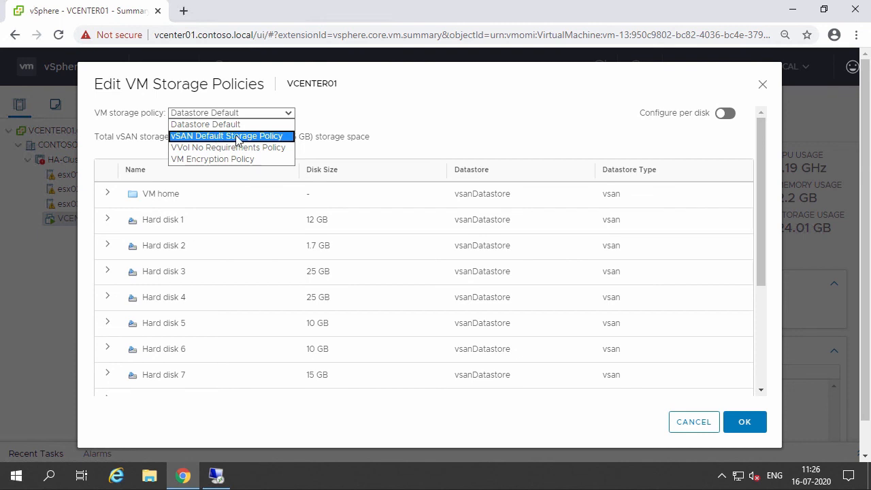
click(280, 139)
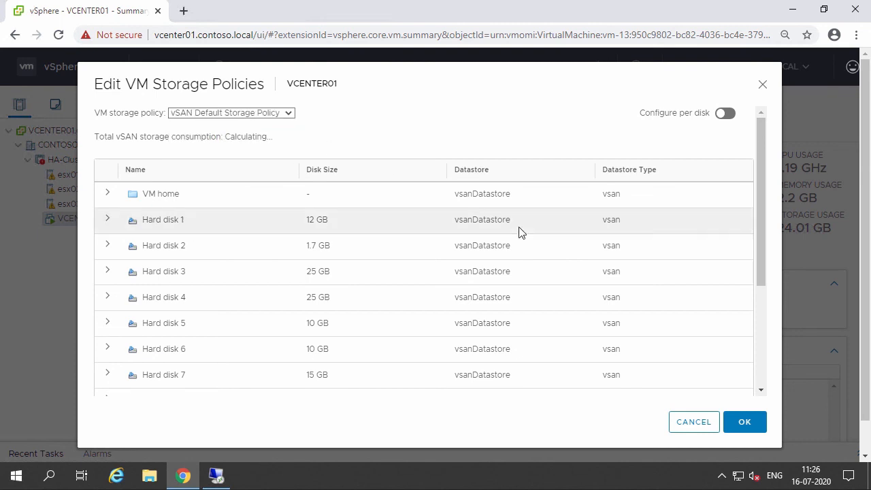
click(746, 423)
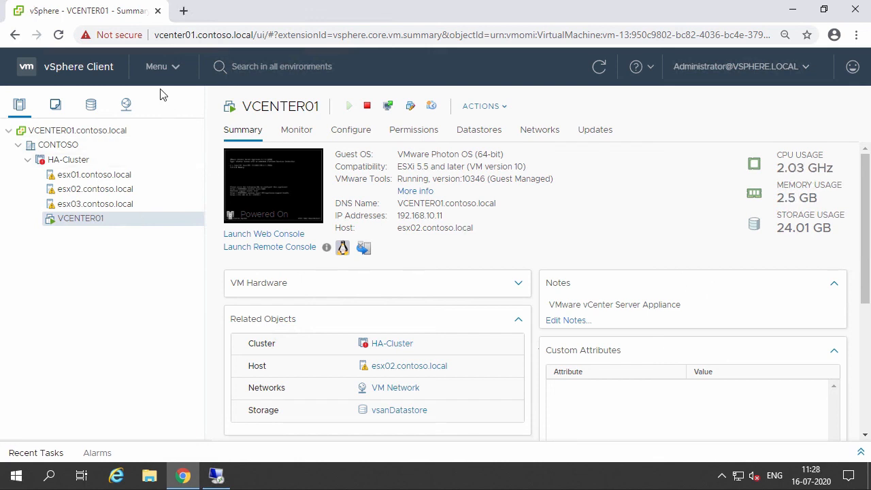
Inspect the DSwitch distributed switch and its port groups in the networking inventory.
click(126, 106)
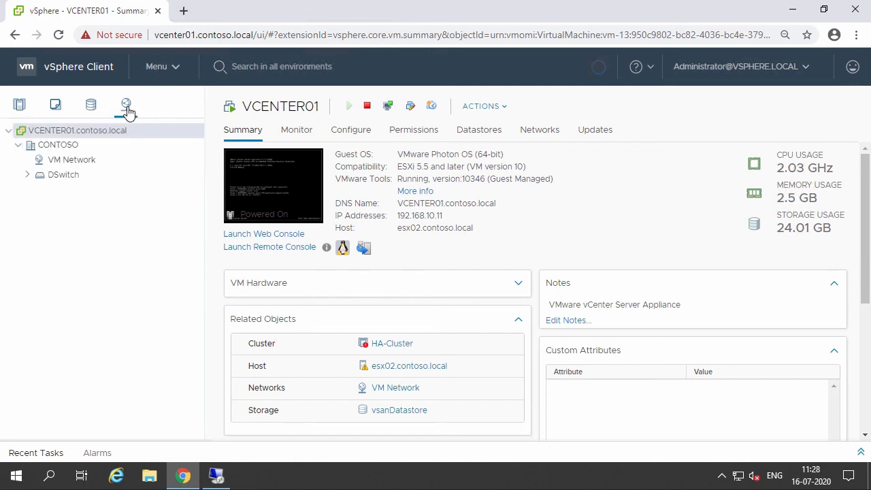
click(28, 176)
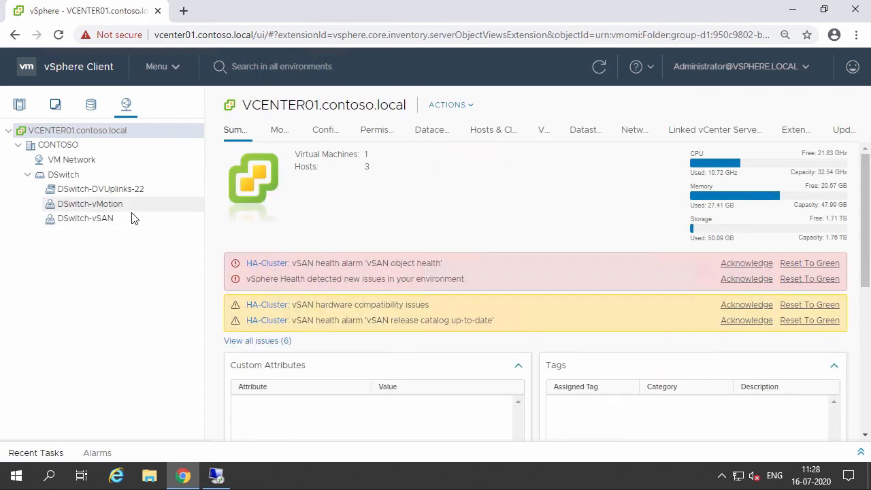
click(132, 219)
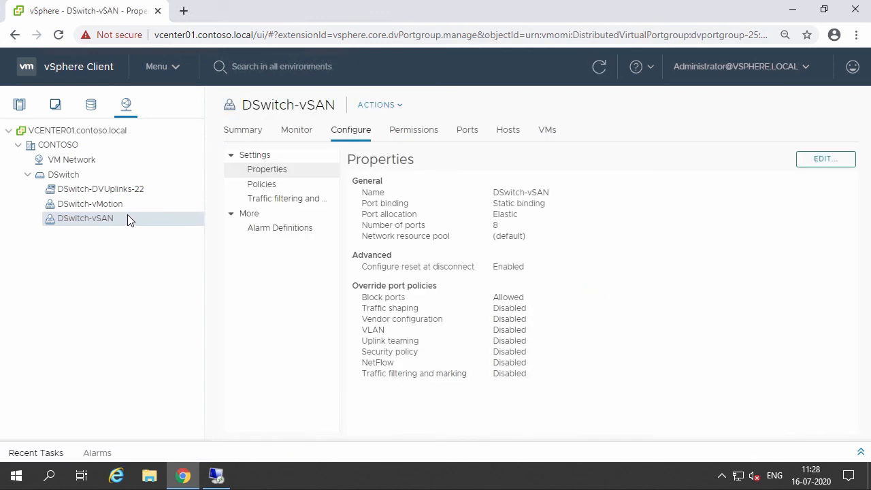
click(92, 177)
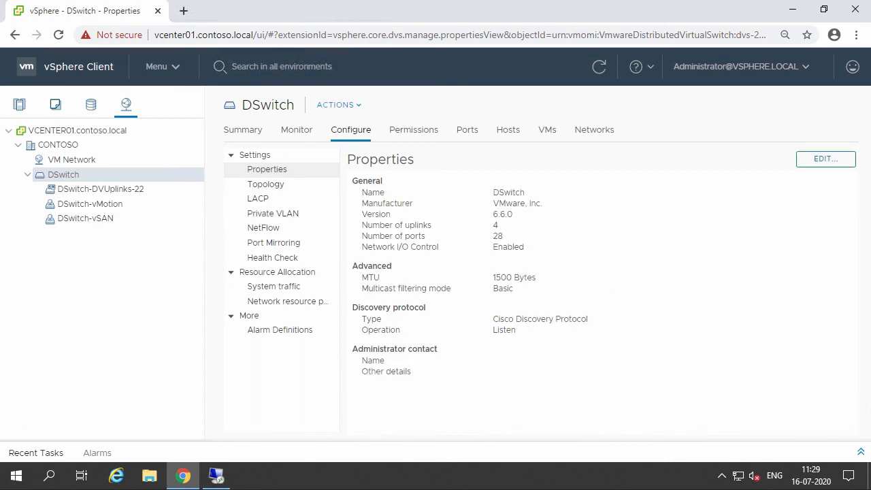